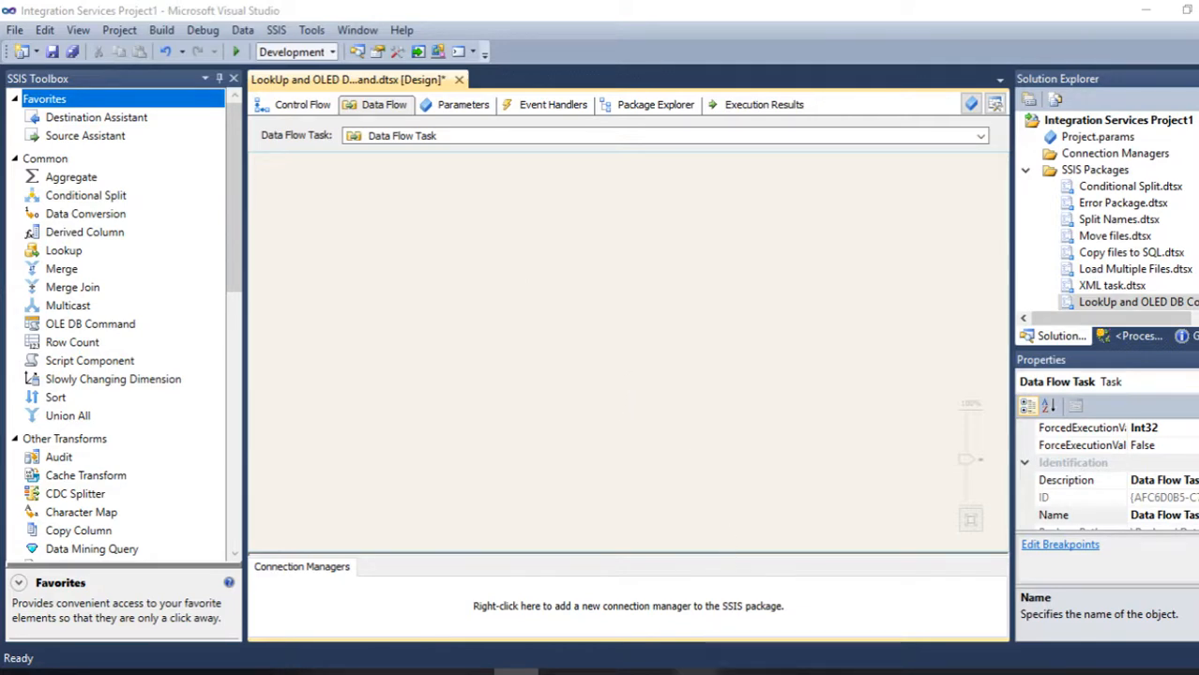
- Switch to the Player List workbook to review the player rows
click(697, 669)
click(415, 438)
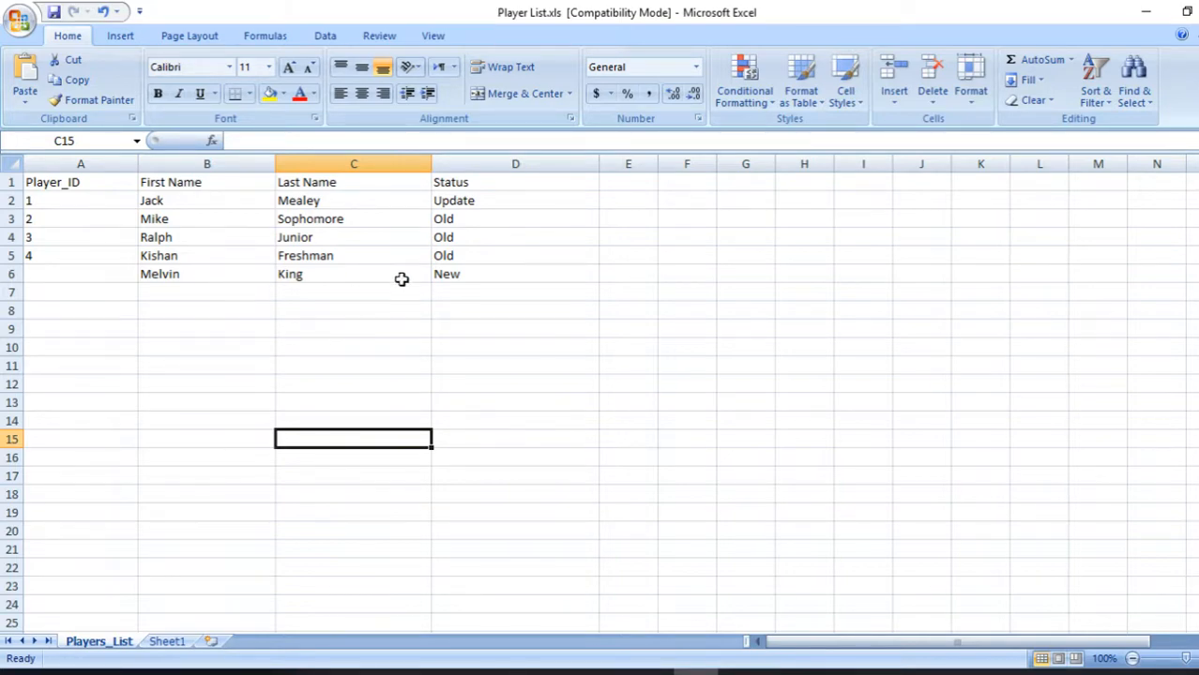
- Write and run the query Select * From [dbo].[Player_List] in a SQL Server query window
click(603, 673)
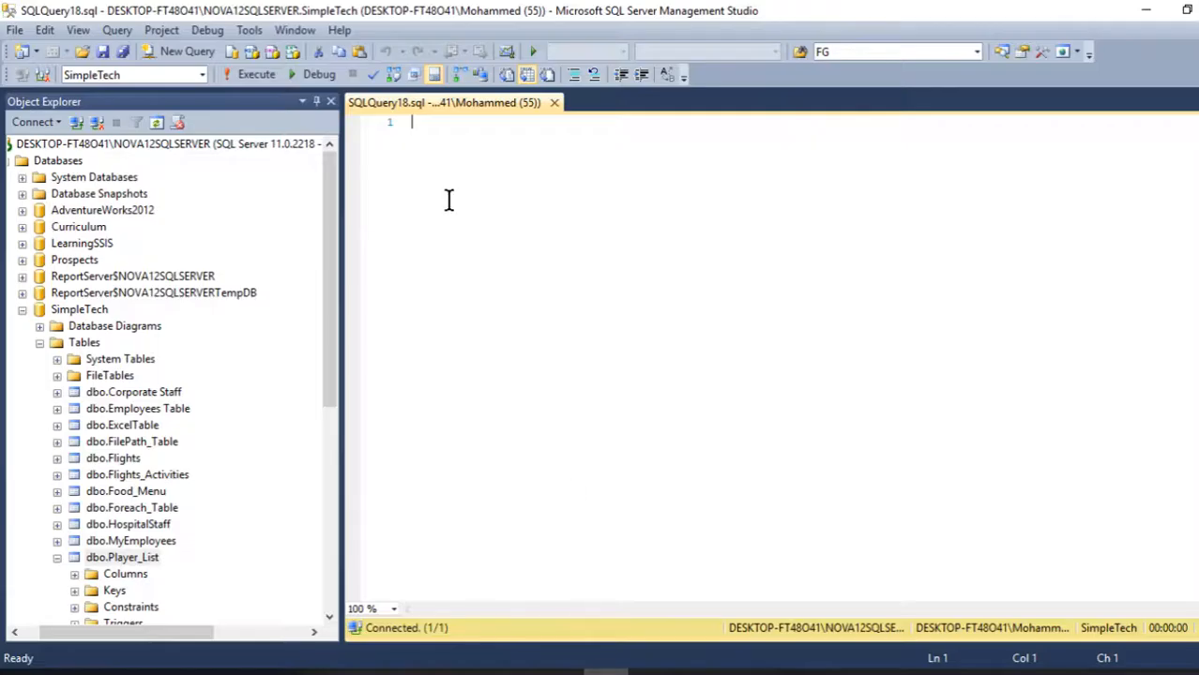
text(Sele)
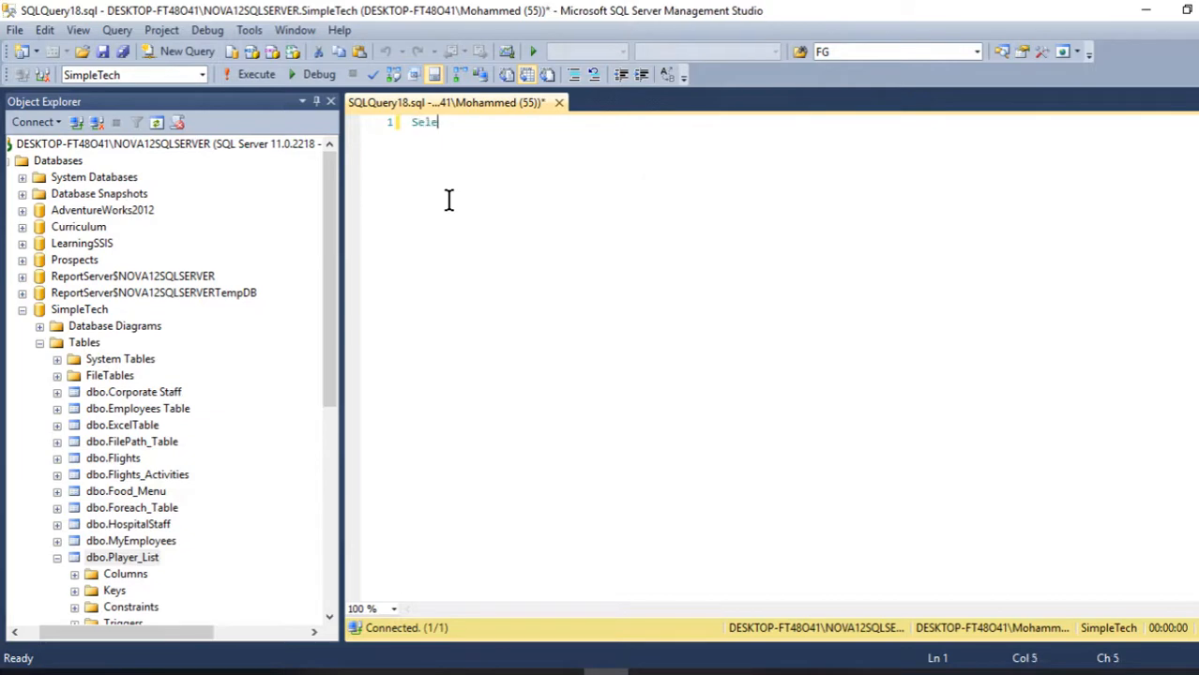
text(ct *)
key(Return)
text(From)
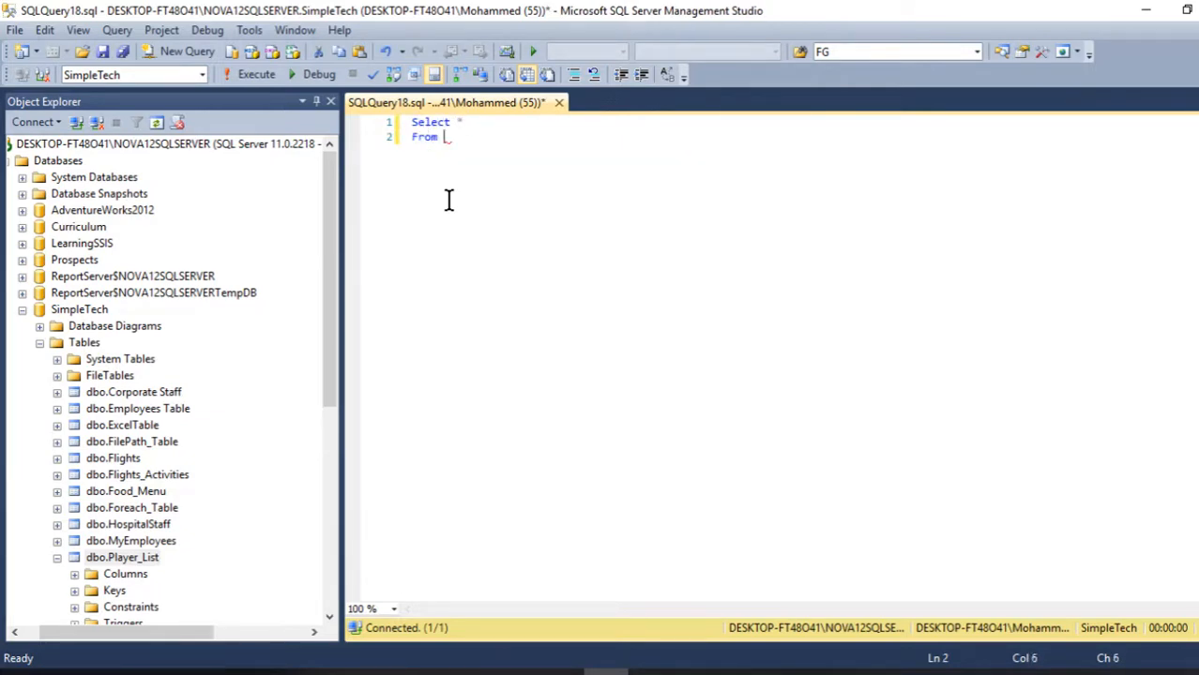
drag(139, 557, 549, 197)
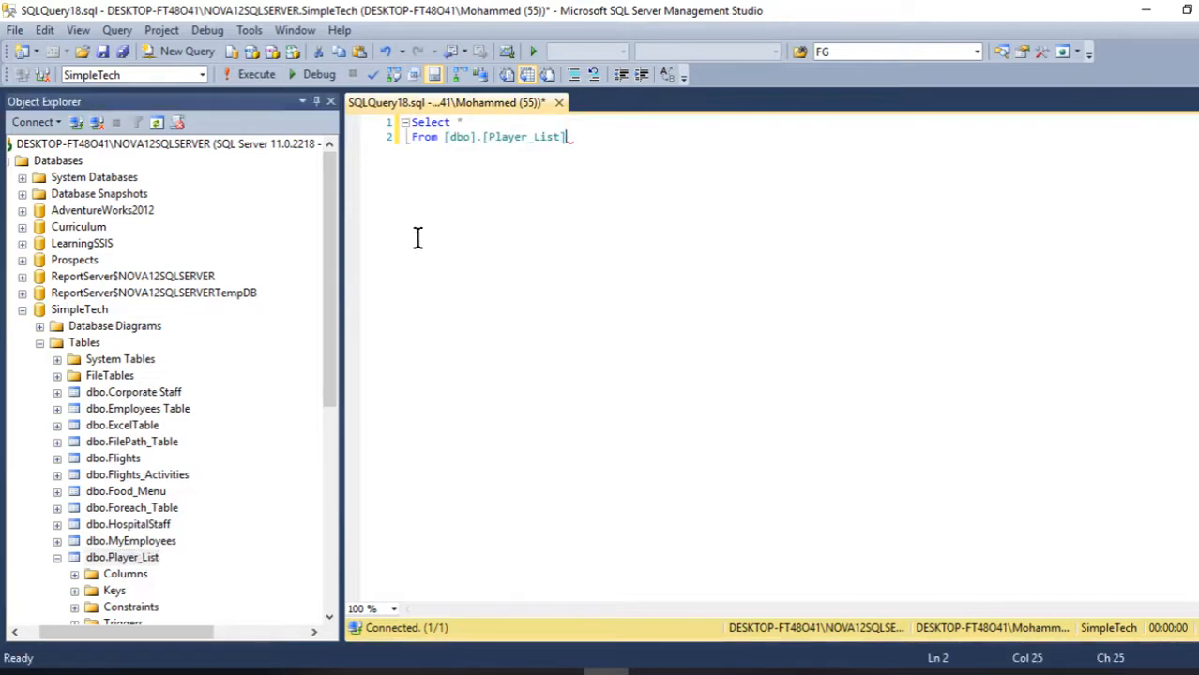
click(250, 75)
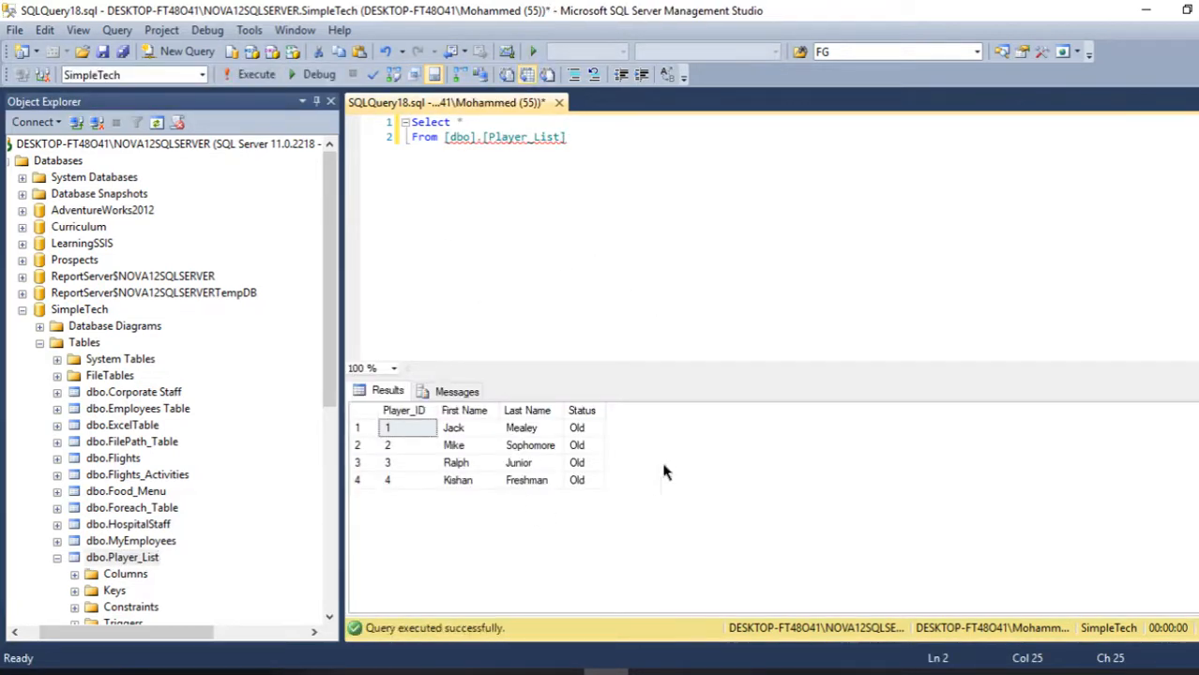
- Set Jack's Status in cell D2 to Old in the worksheet
click(1186, 10)
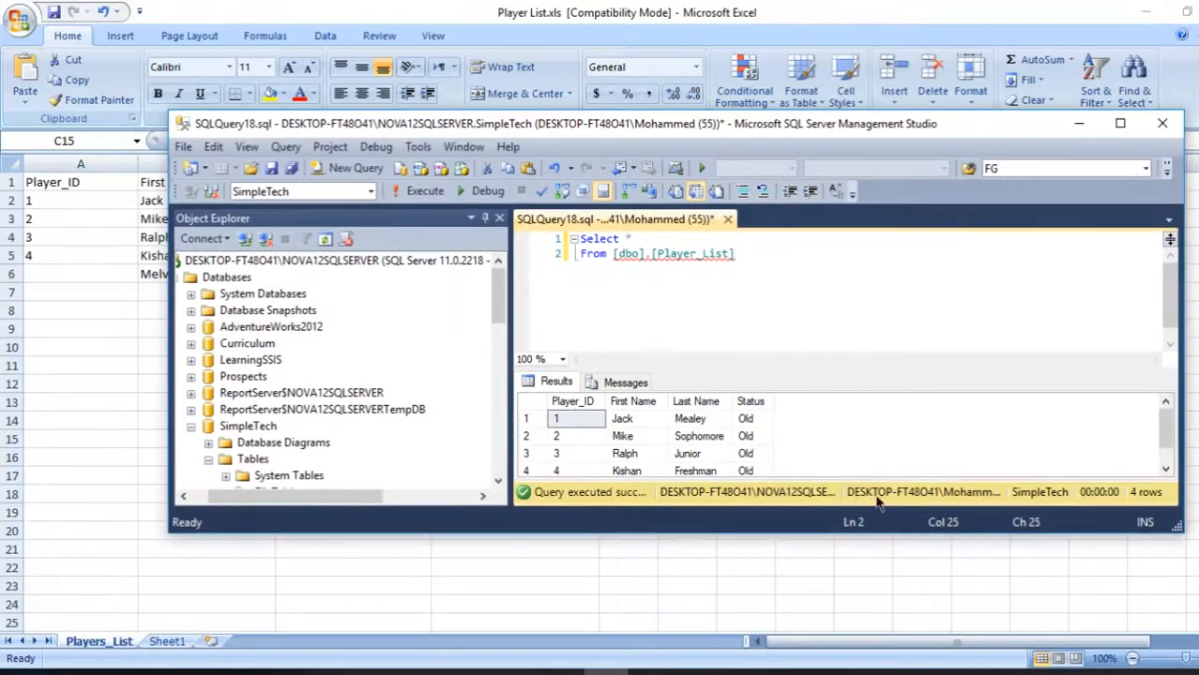
drag(1053, 533, 1070, 591)
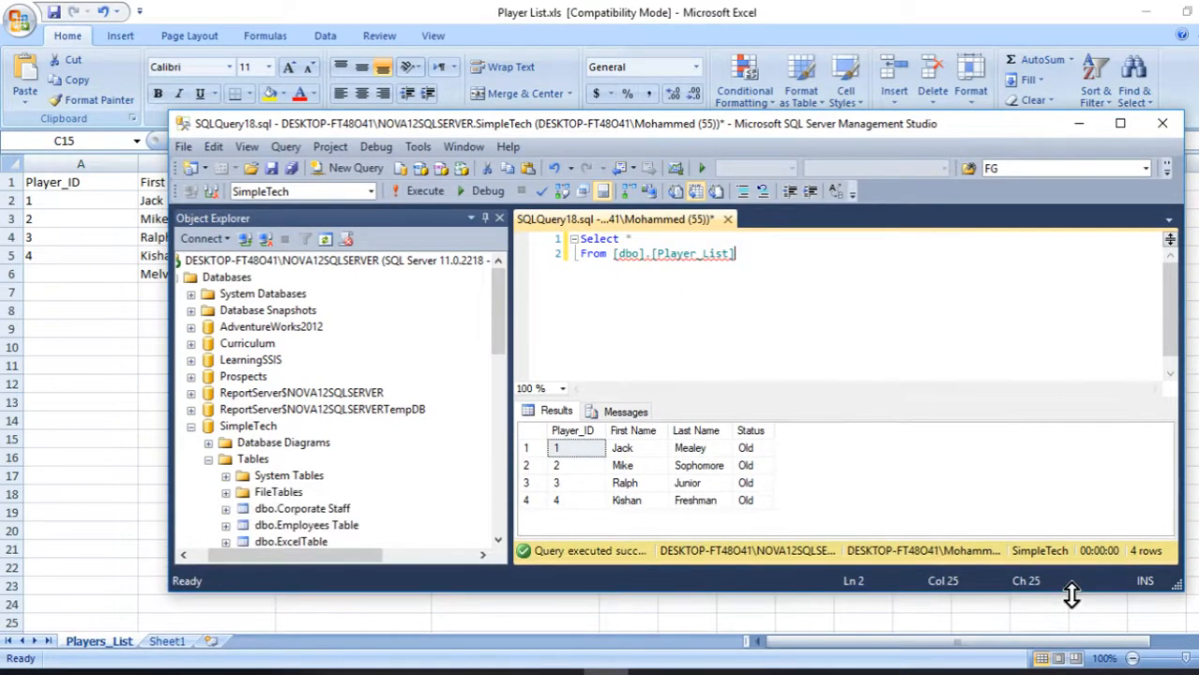
drag(660, 131, 699, 272)
click(497, 199)
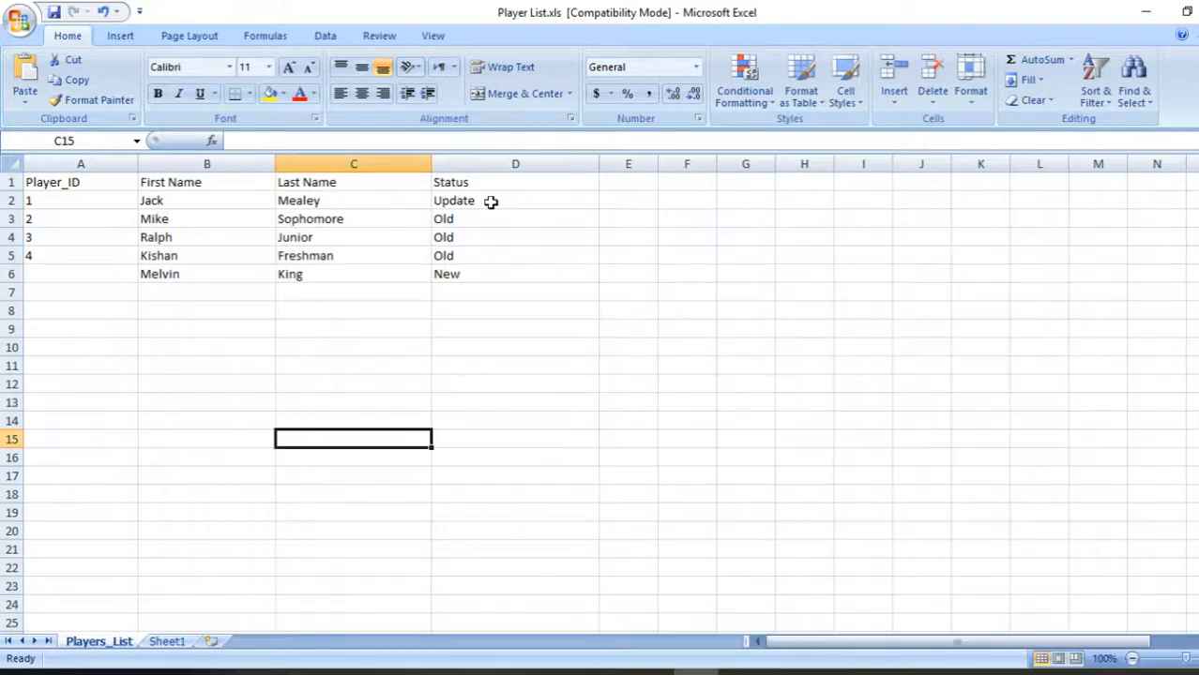
click(457, 203)
text(Old)
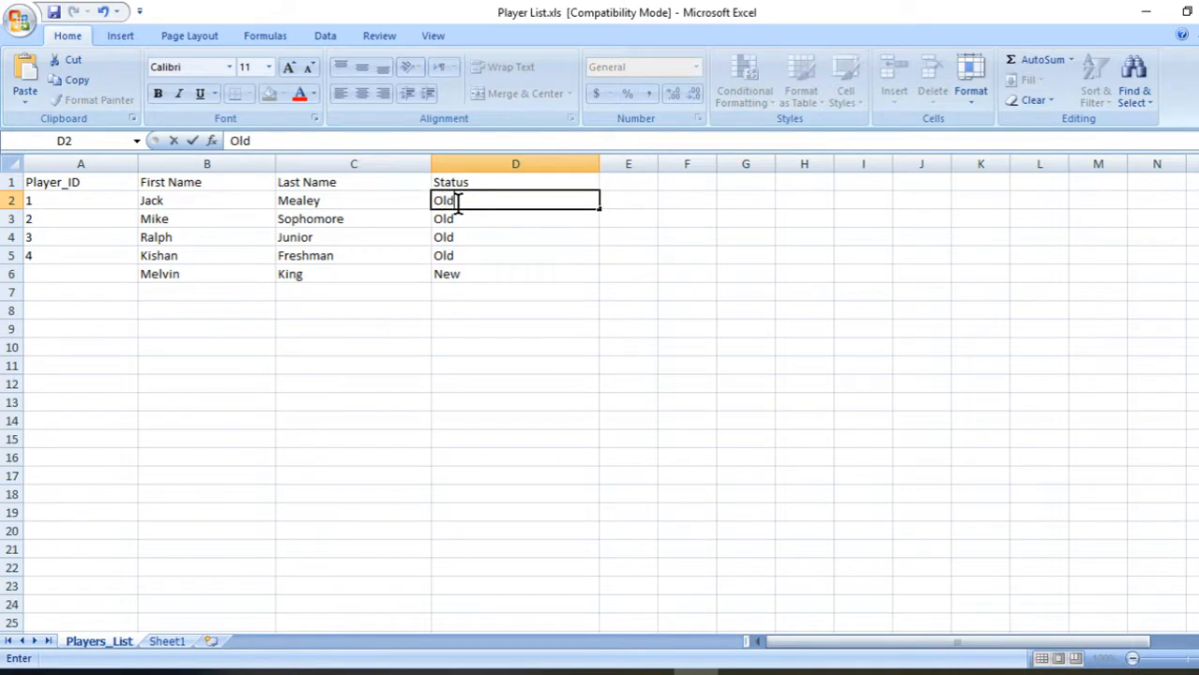
click(10, 274)
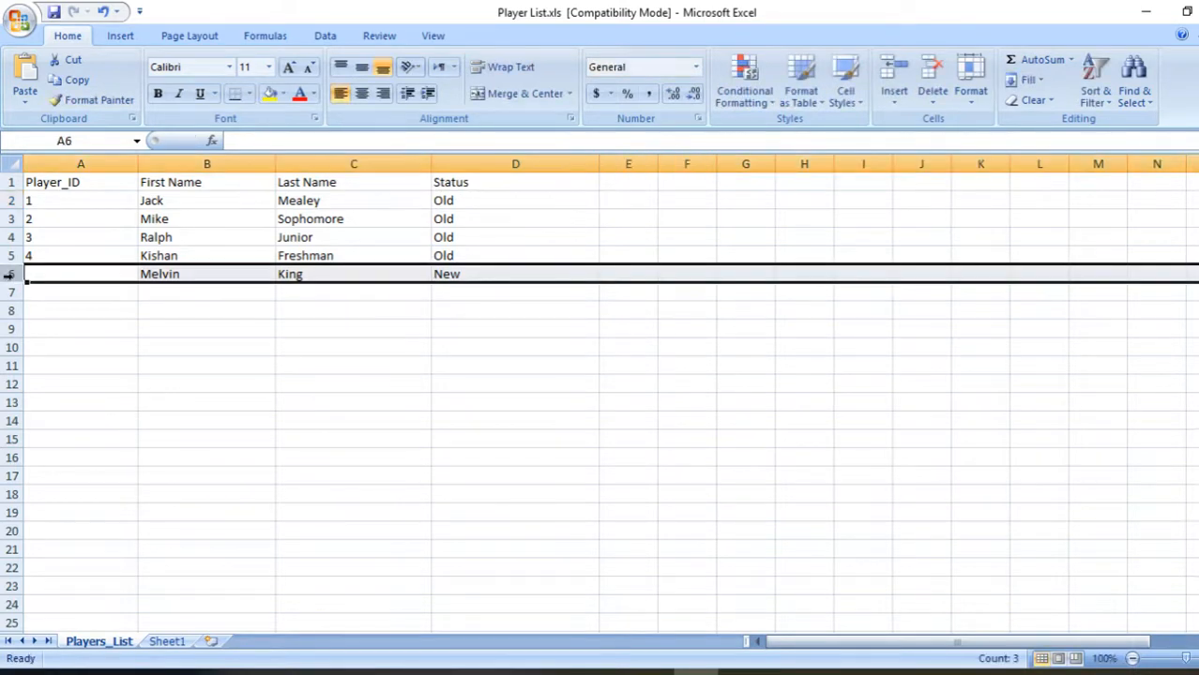
key(Delete)
click(375, 351)
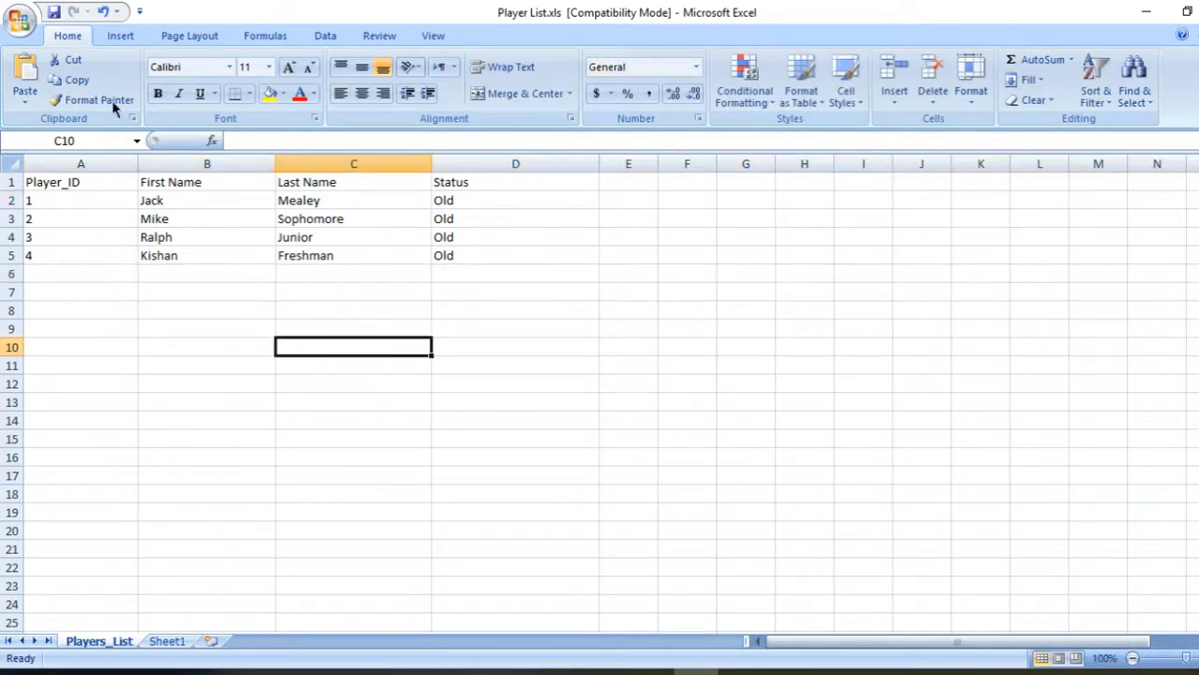
- Arrange the SQL Server window beside the worksheet to compare the query results with the spreadsheet
click(619, 672)
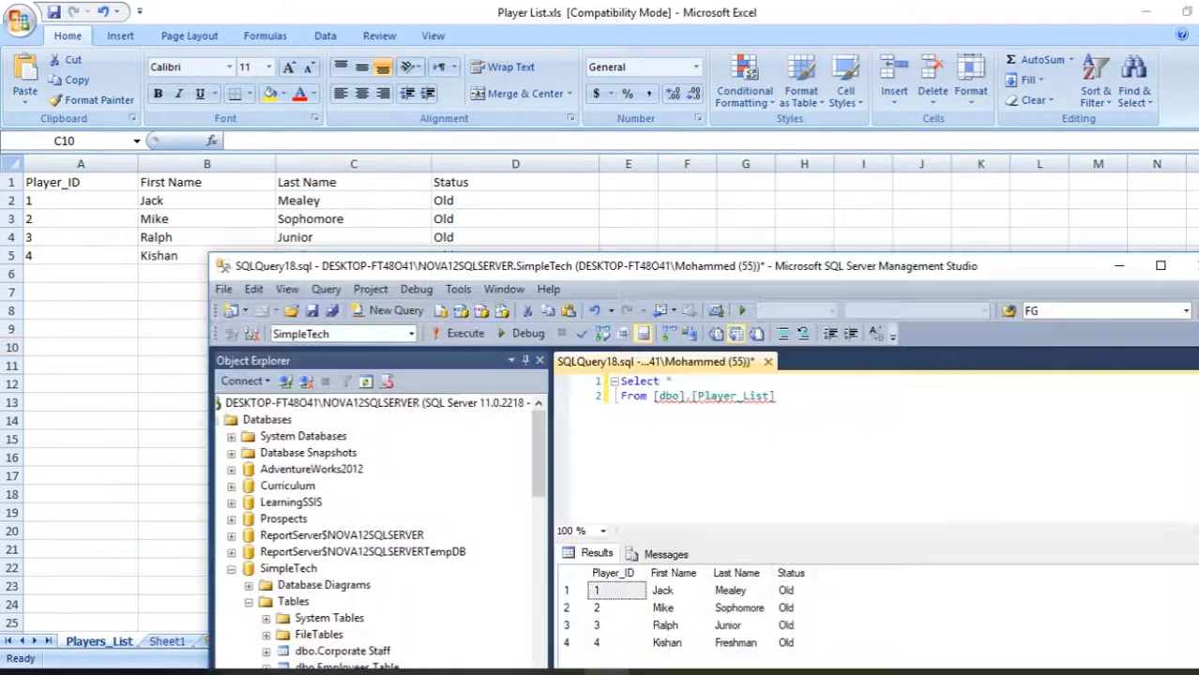
drag(675, 274, 680, 307)
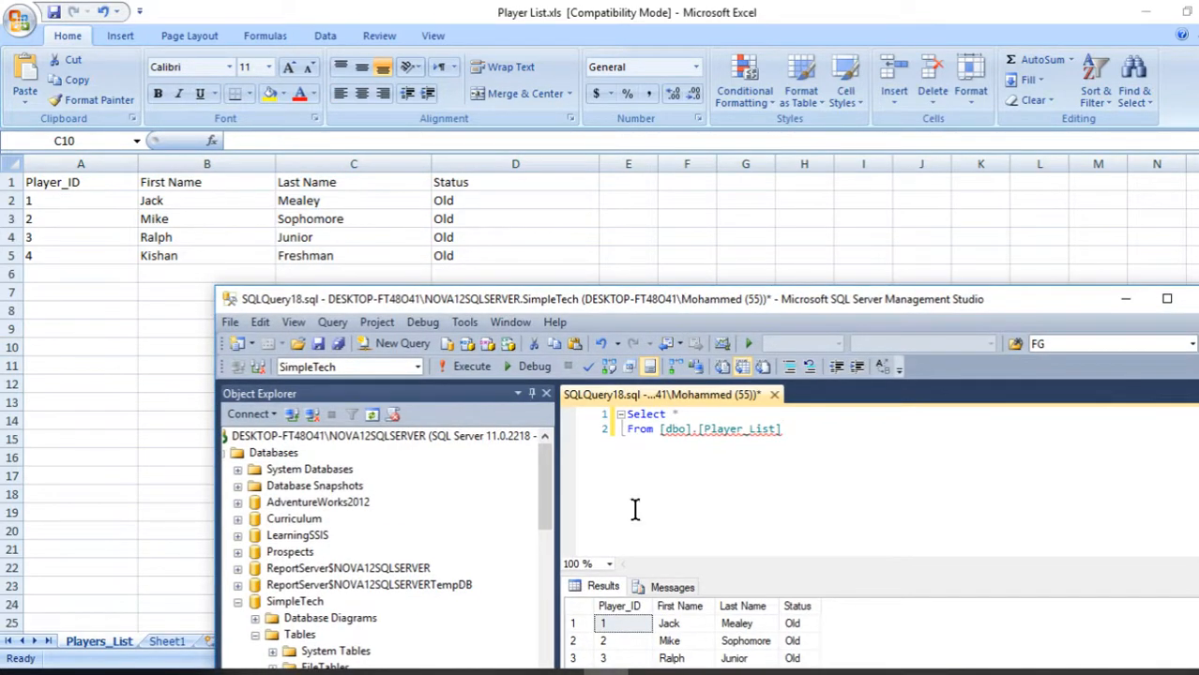
drag(754, 302, 813, 274)
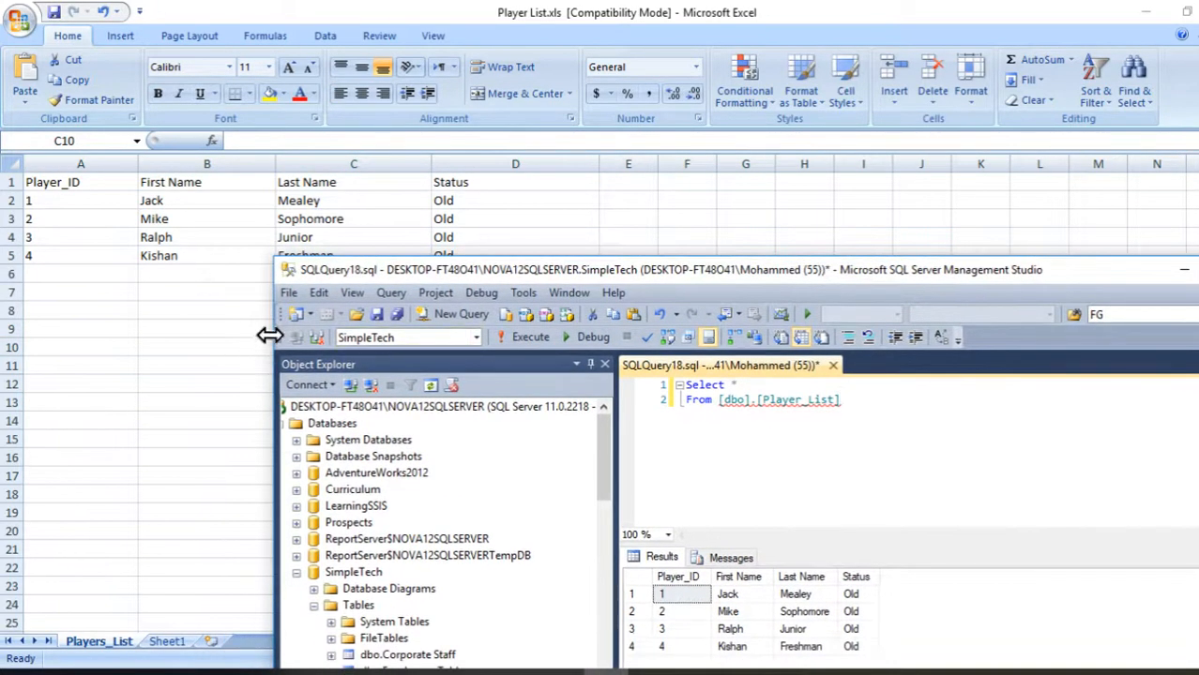
drag(335, 334, 576, 317)
drag(694, 277, 633, 157)
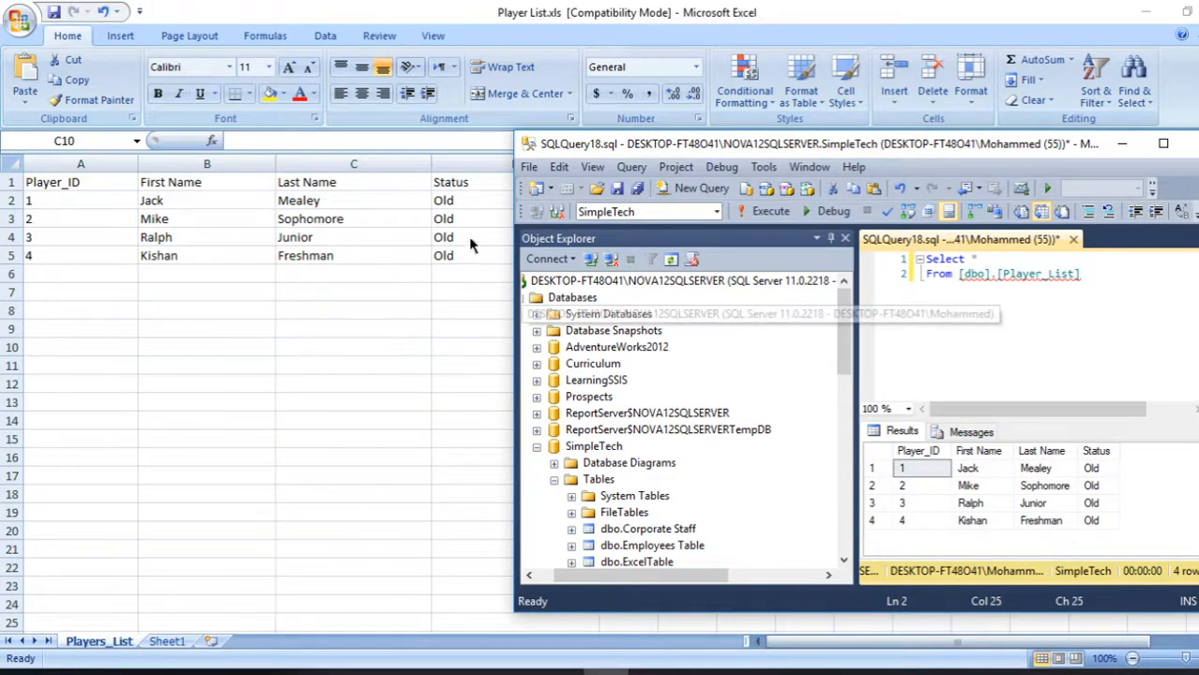
drag(642, 155, 507, 3)
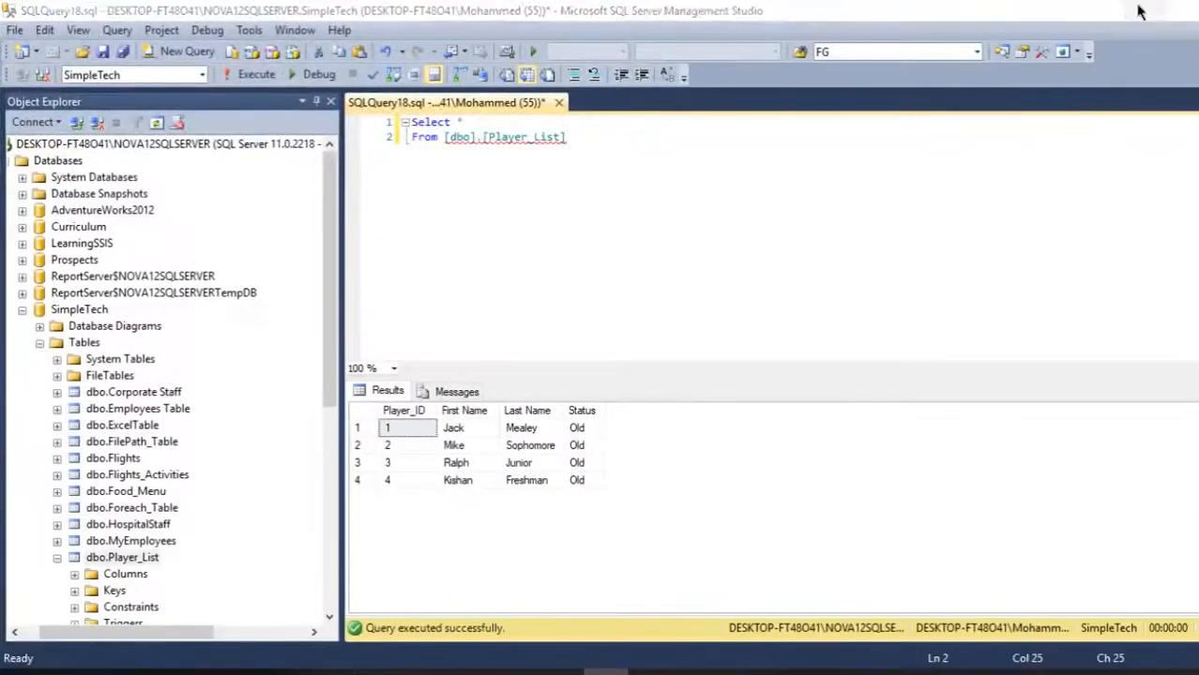
click(1145, 10)
click(323, 202)
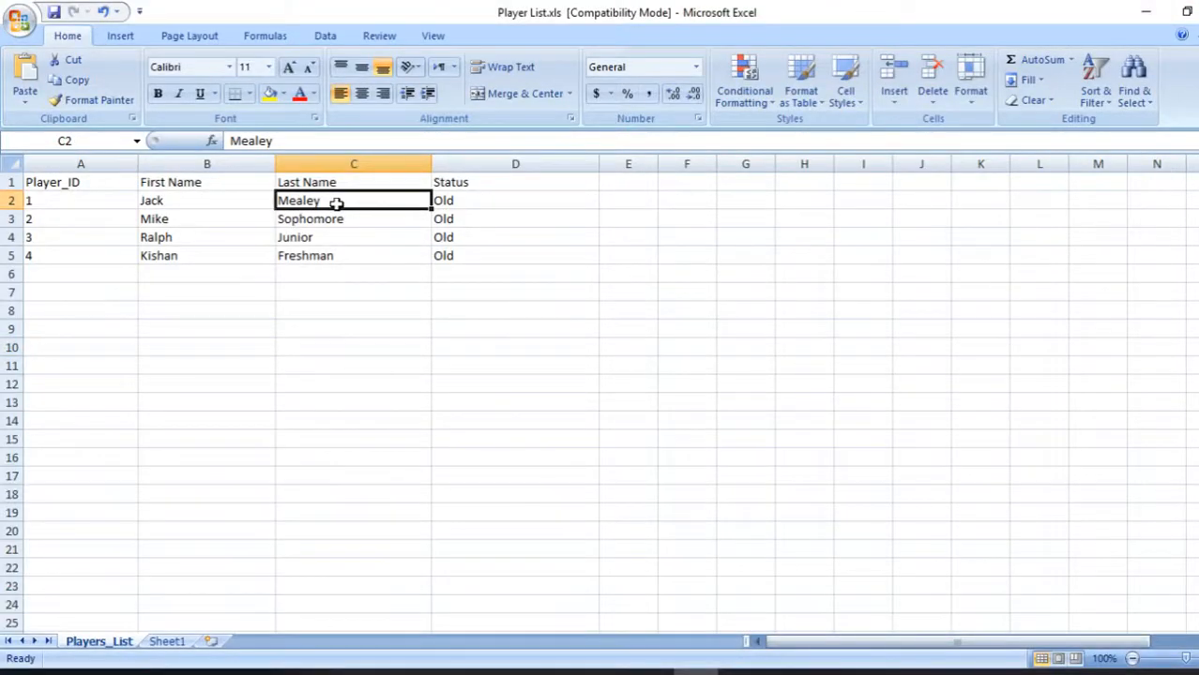
key(BackSpace)
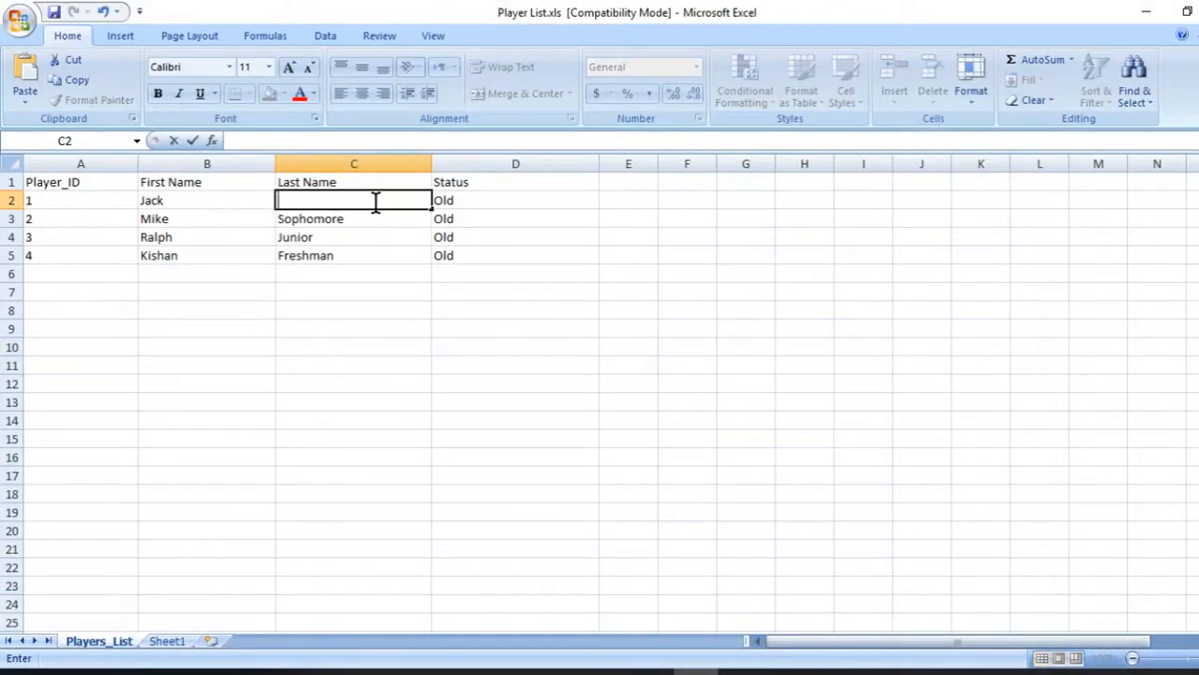
text(Milan)
click(491, 203)
double_click(280, 141)
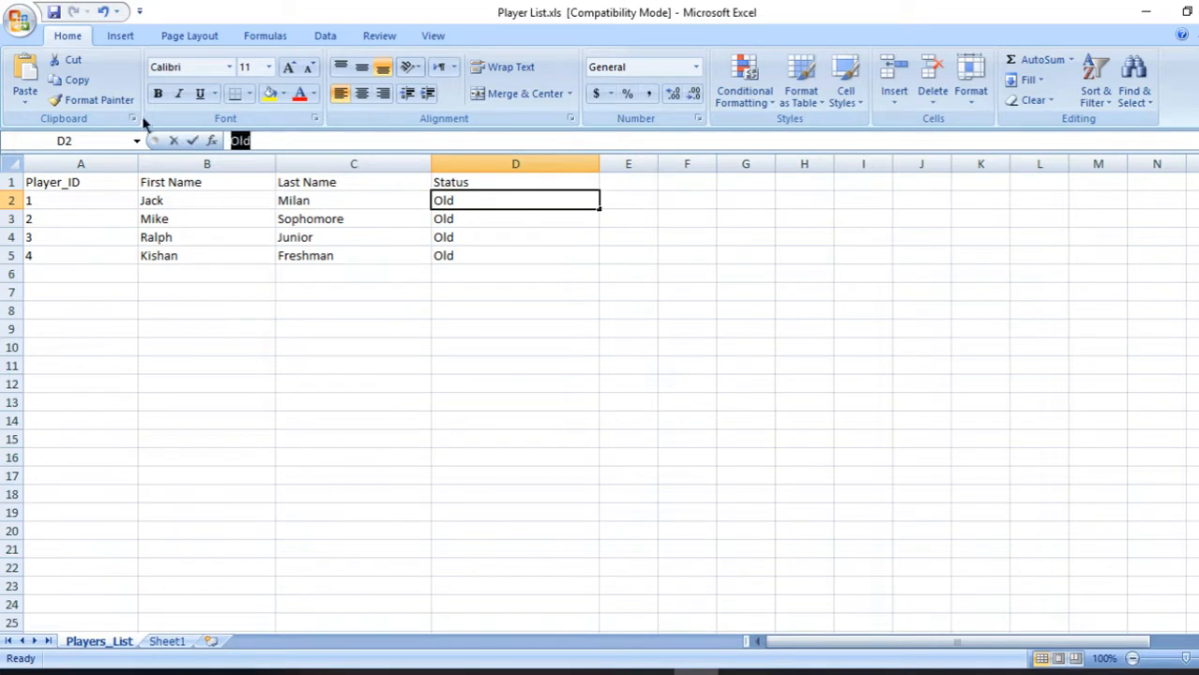
text(Update)
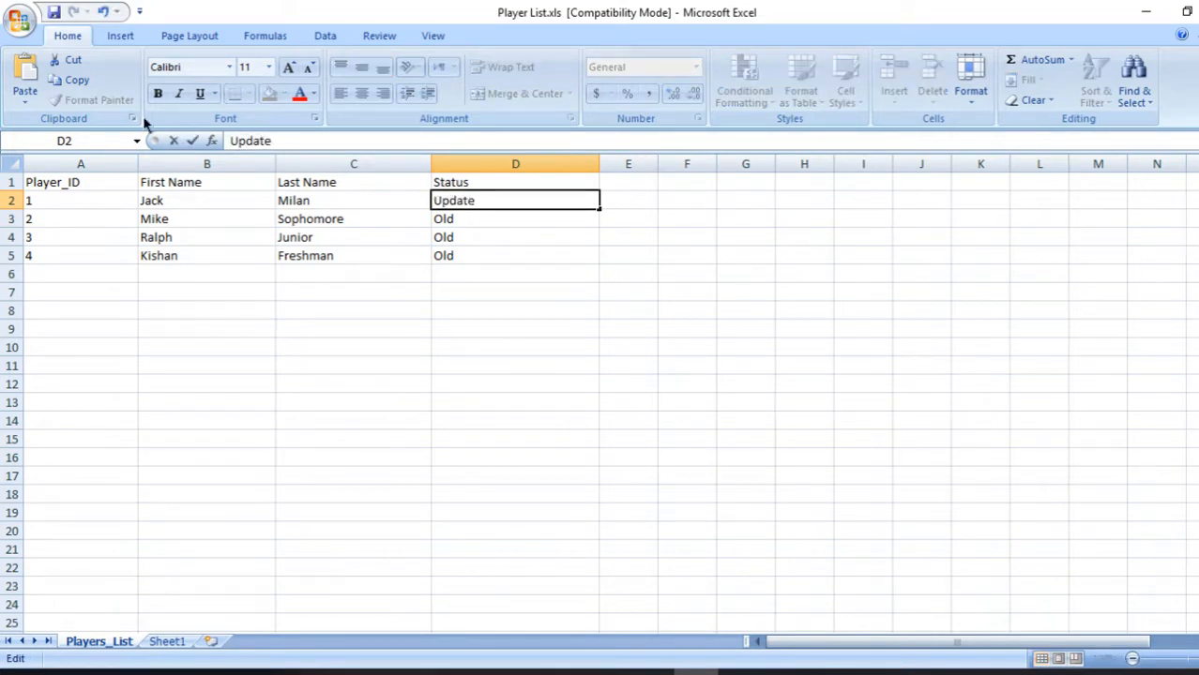
click(173, 281)
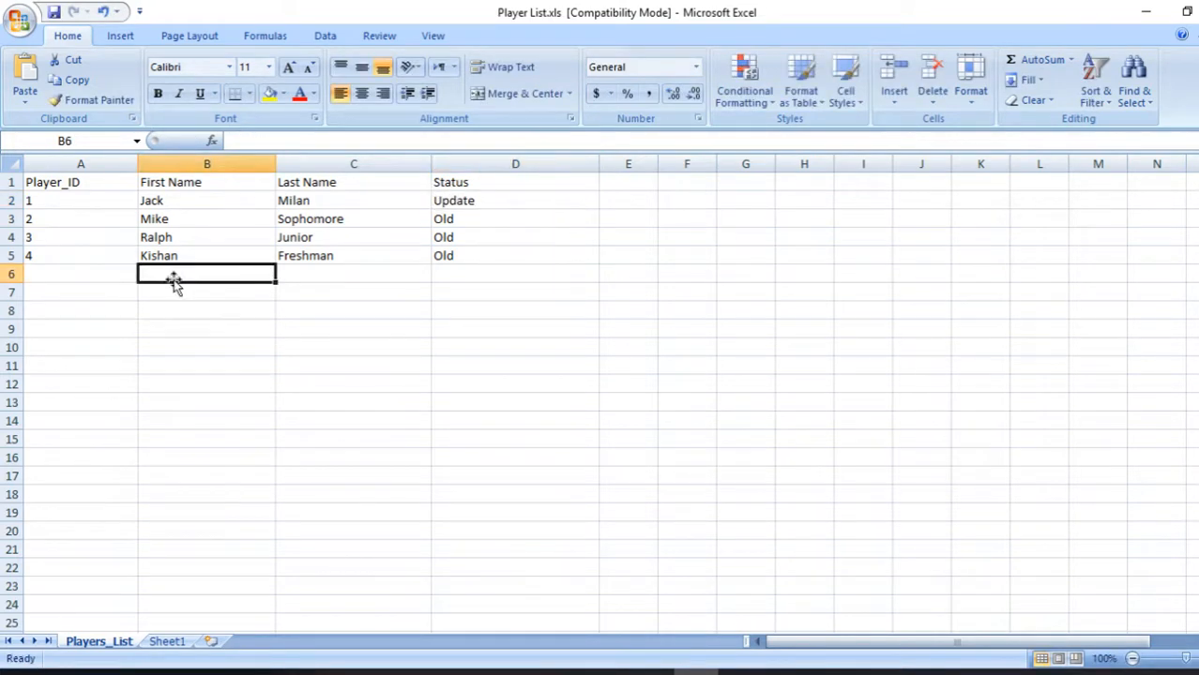
text(Meliv)
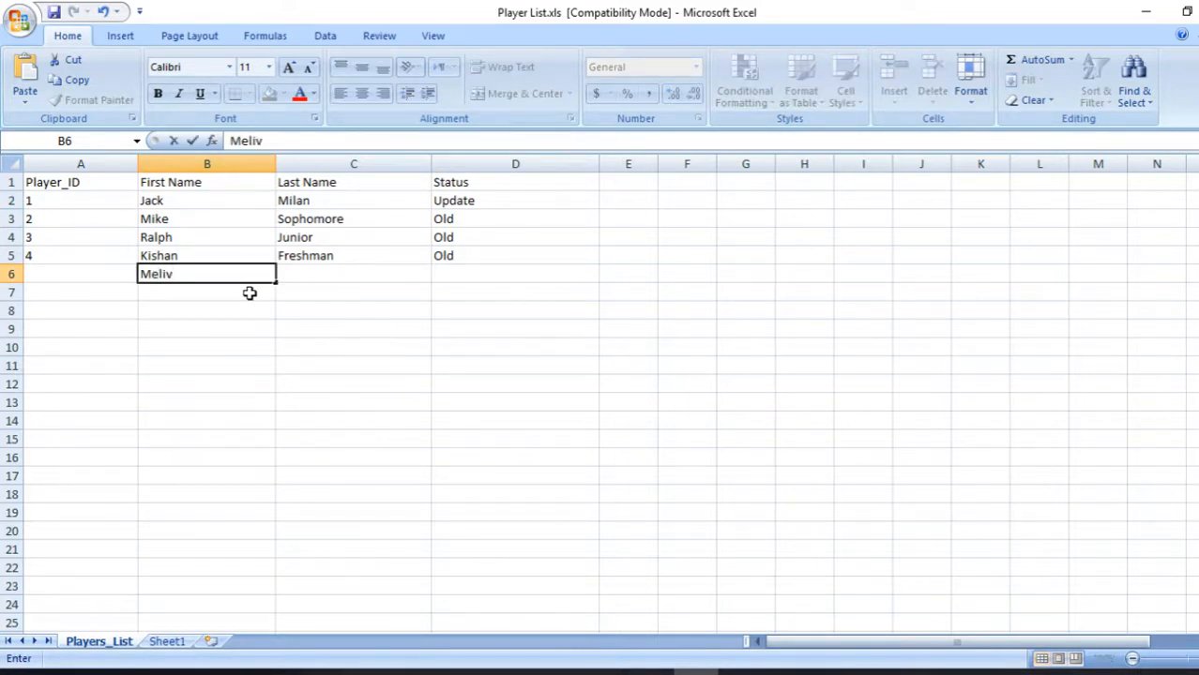
key(Tab)
text(King)
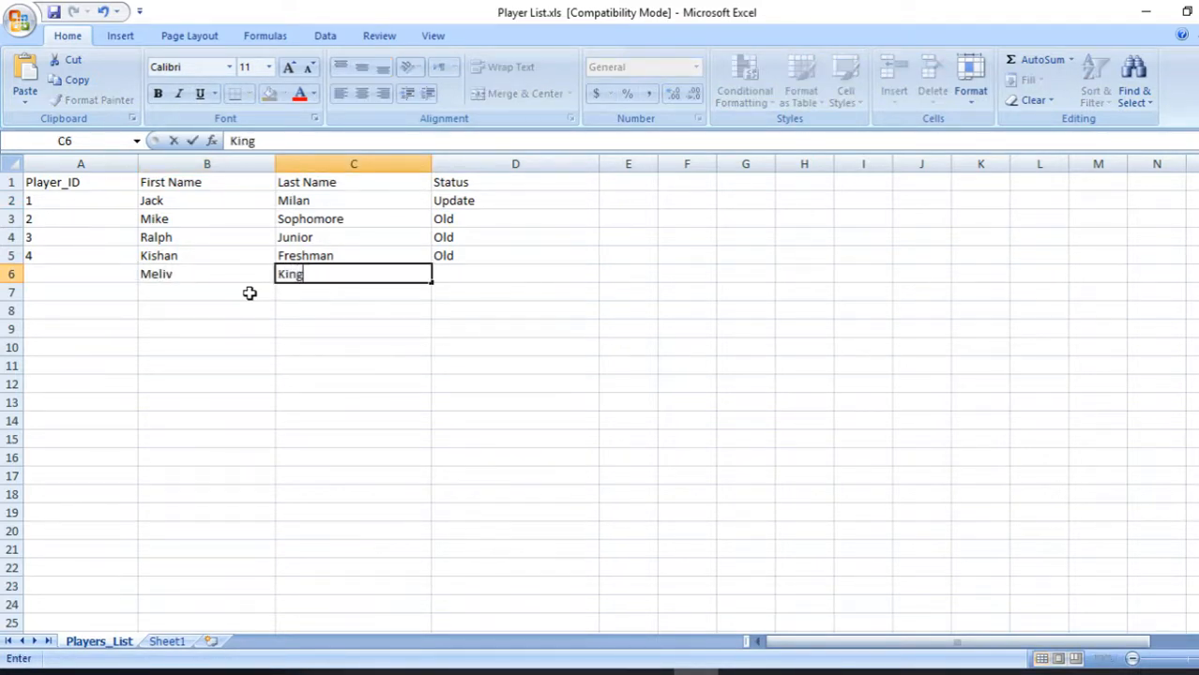
click(194, 276)
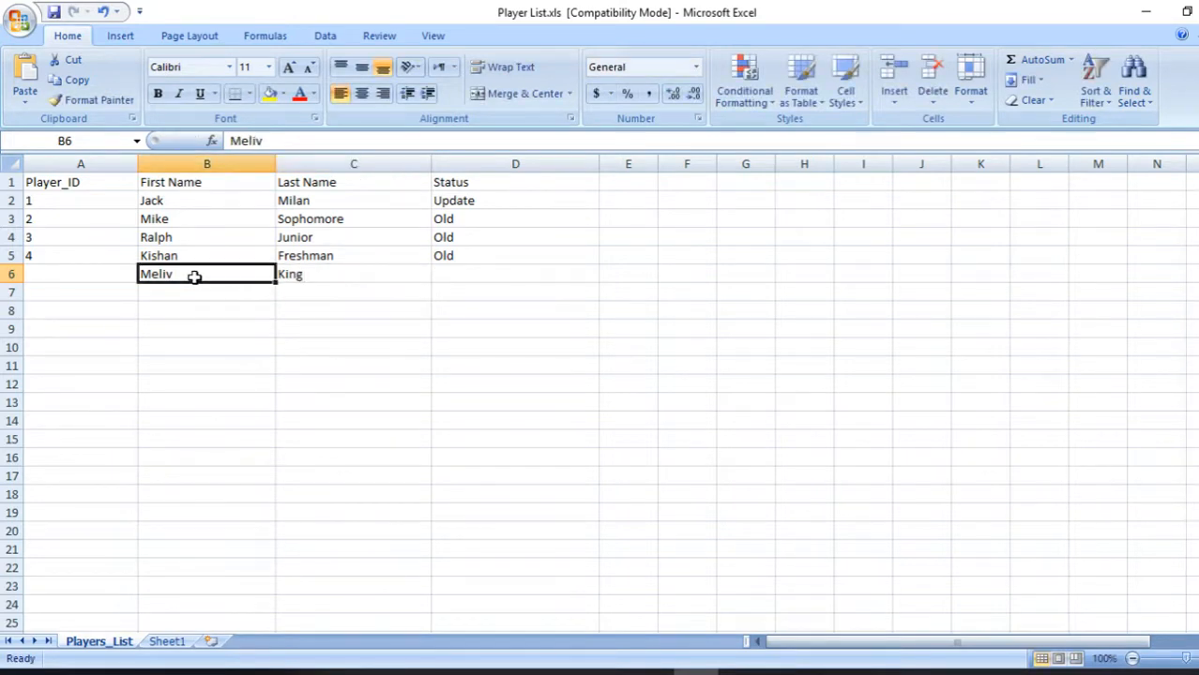
click(289, 141)
text(n)
click(466, 279)
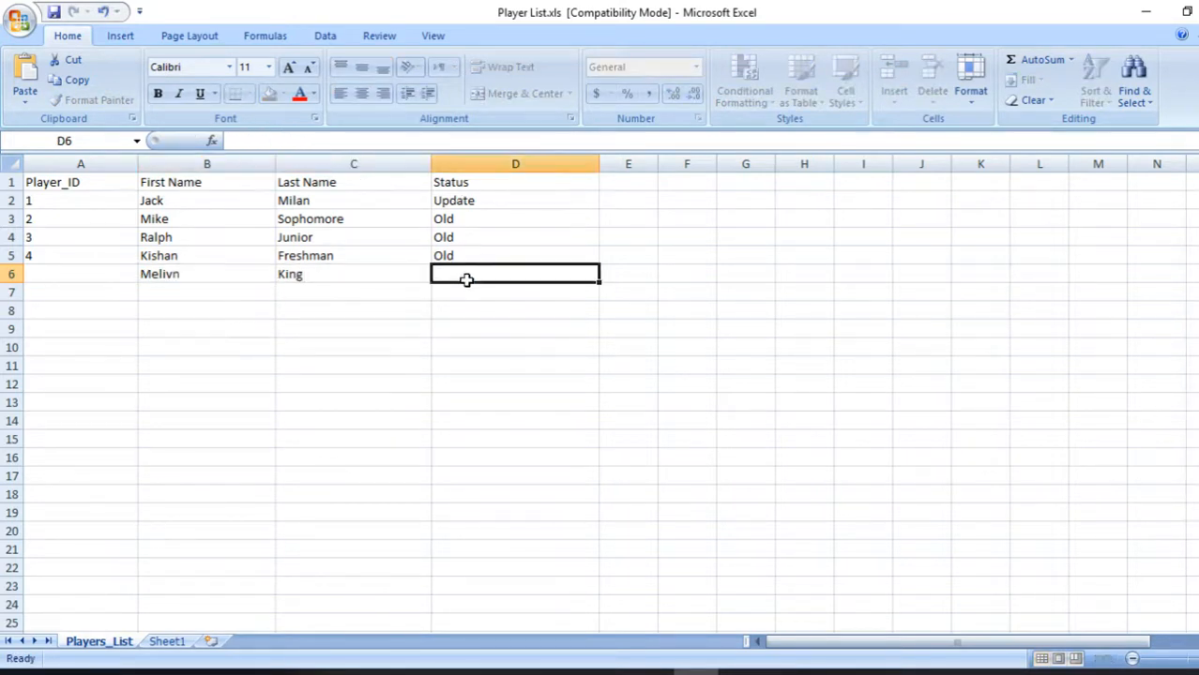
text(New)
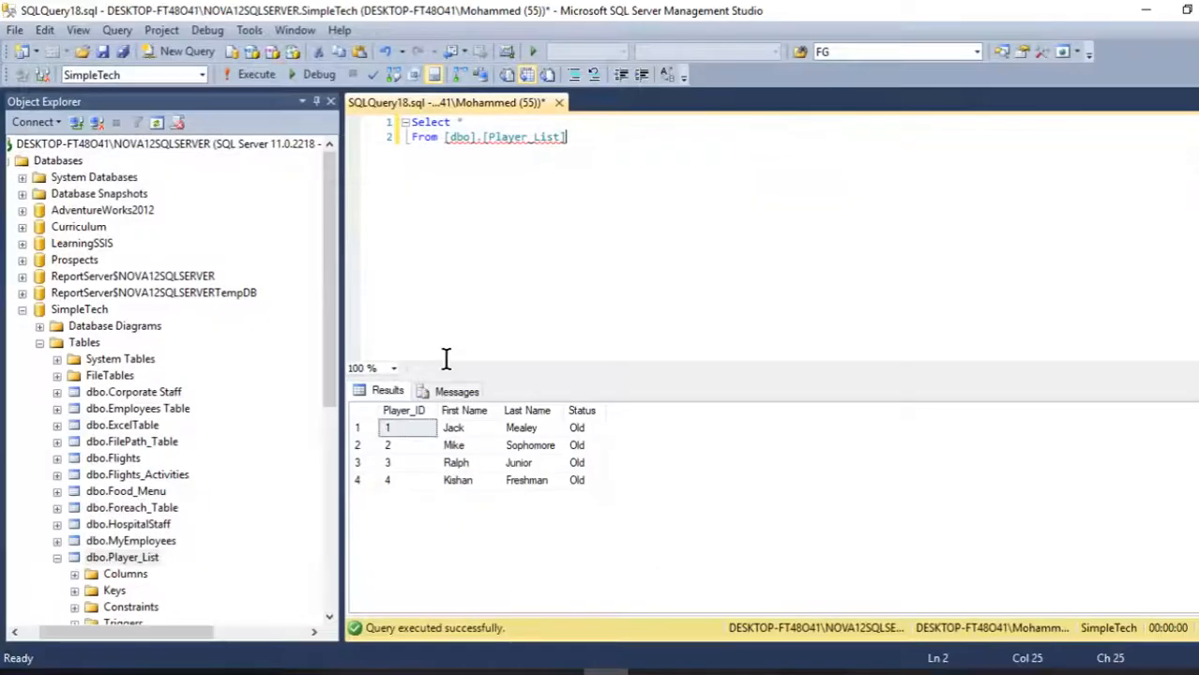
click(461, 255)
- Compare the edited worksheet rows with the Player_List query results before returning to the SSIS package
click(1145, 10)
click(472, 330)
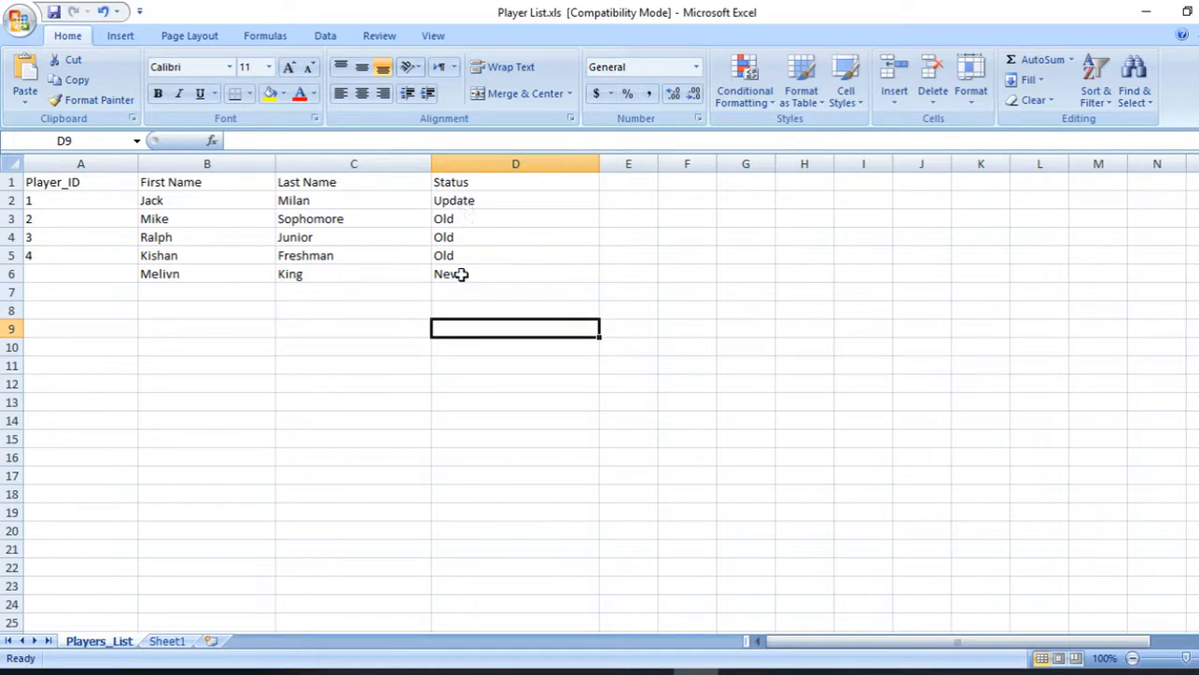
click(605, 673)
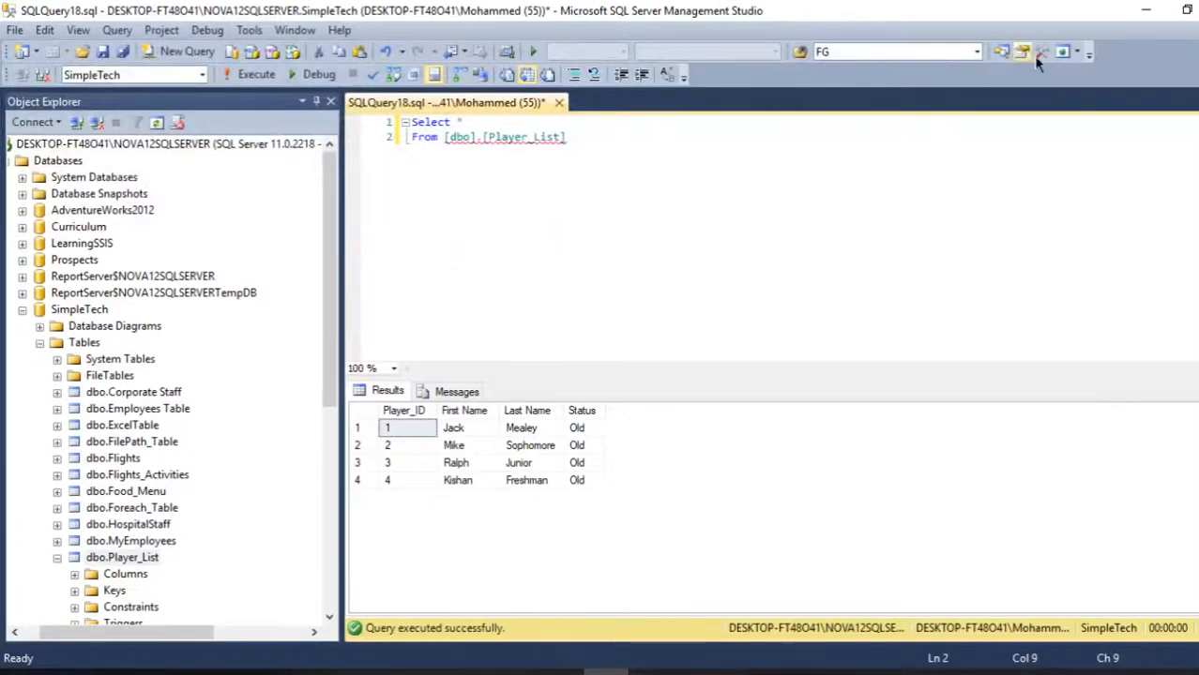
click(1186, 11)
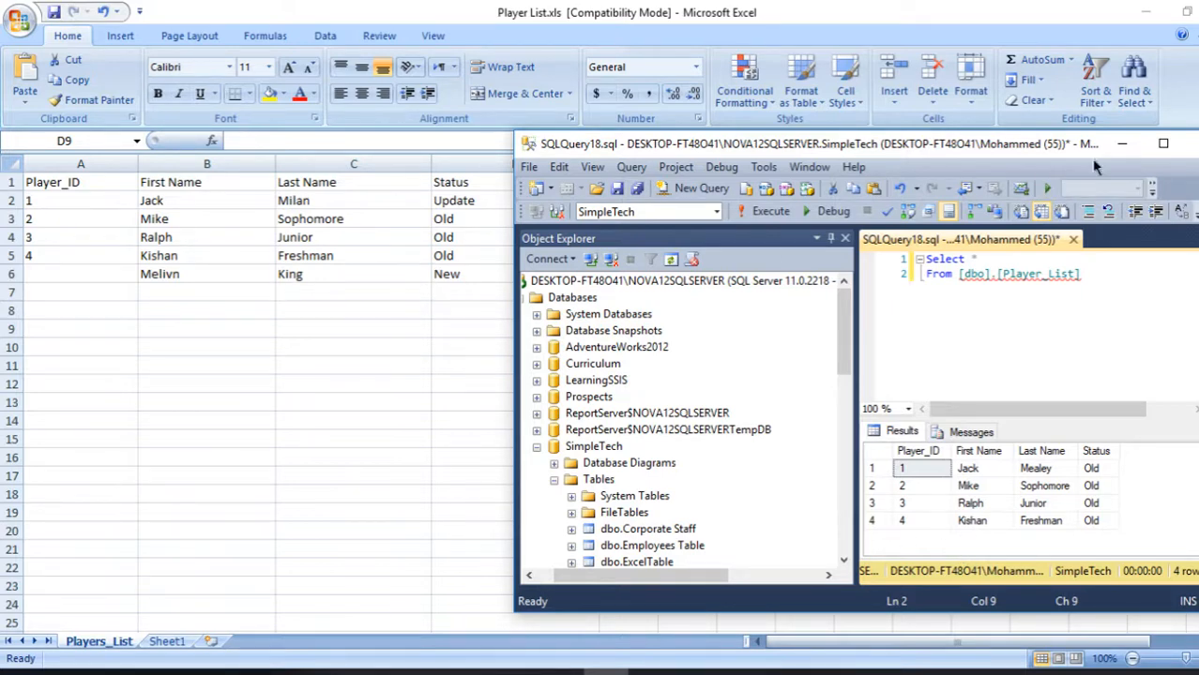
click(1122, 143)
click(1144, 13)
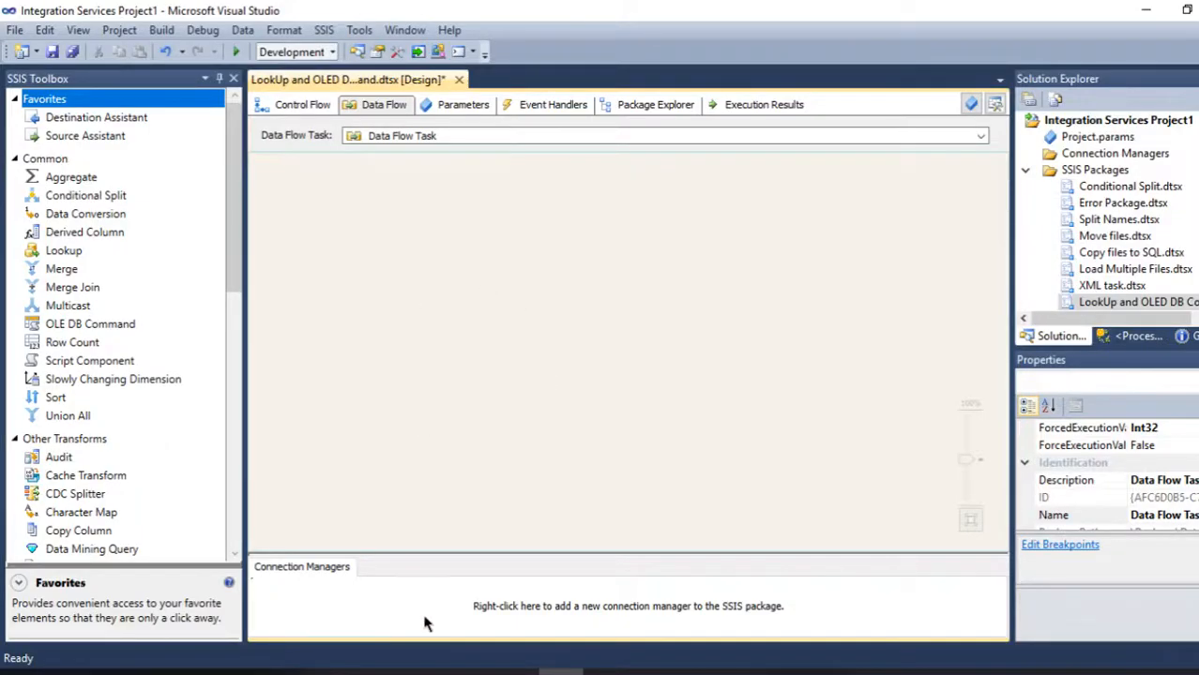
- Add an Excel connection manager that points to Player List.xls on the Desktop
right_click(421, 607)
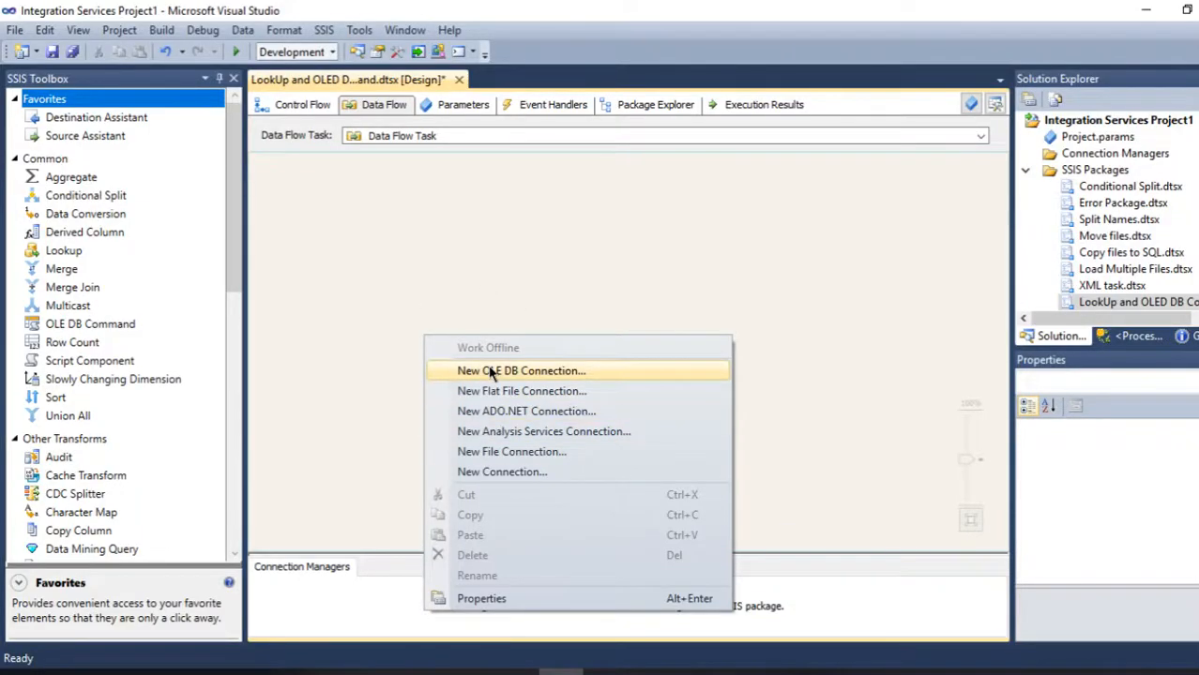
click(506, 472)
click(429, 319)
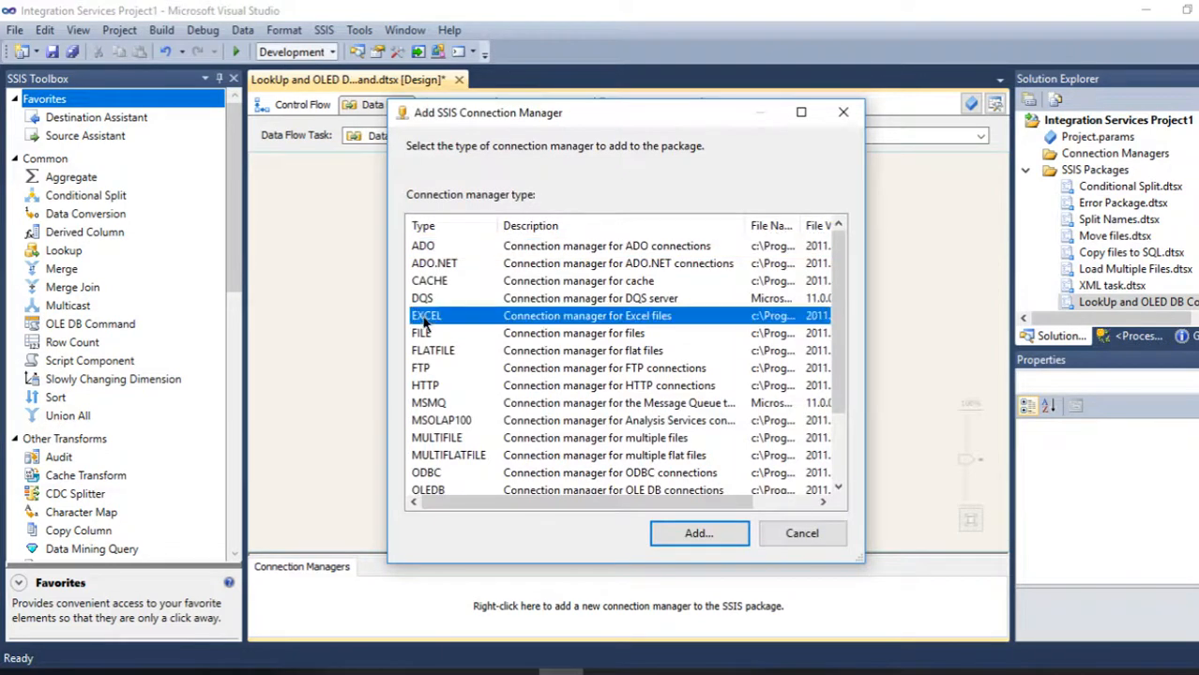
click(706, 534)
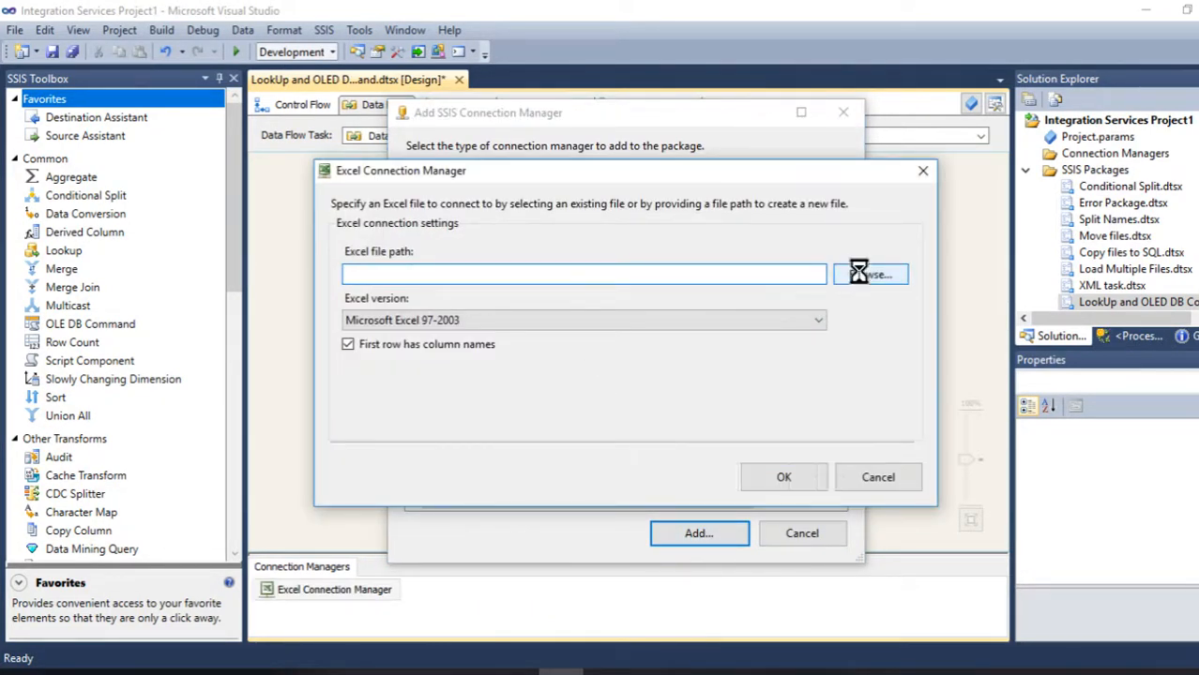
click(861, 275)
double_click(384, 128)
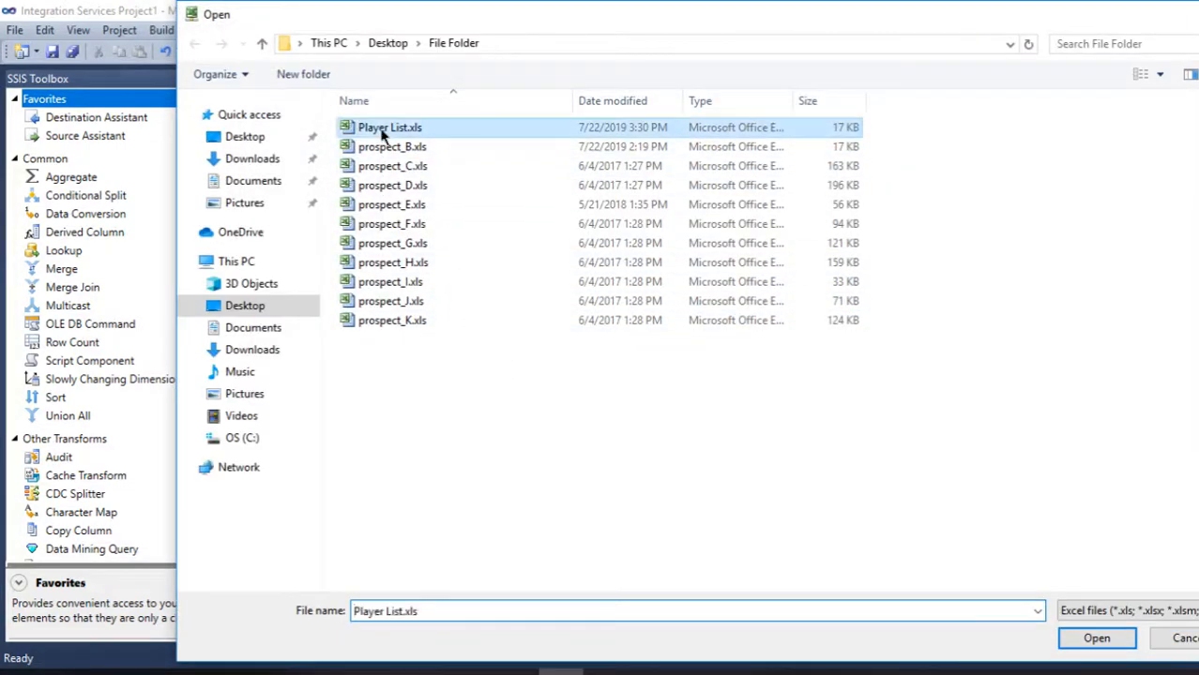
click(778, 478)
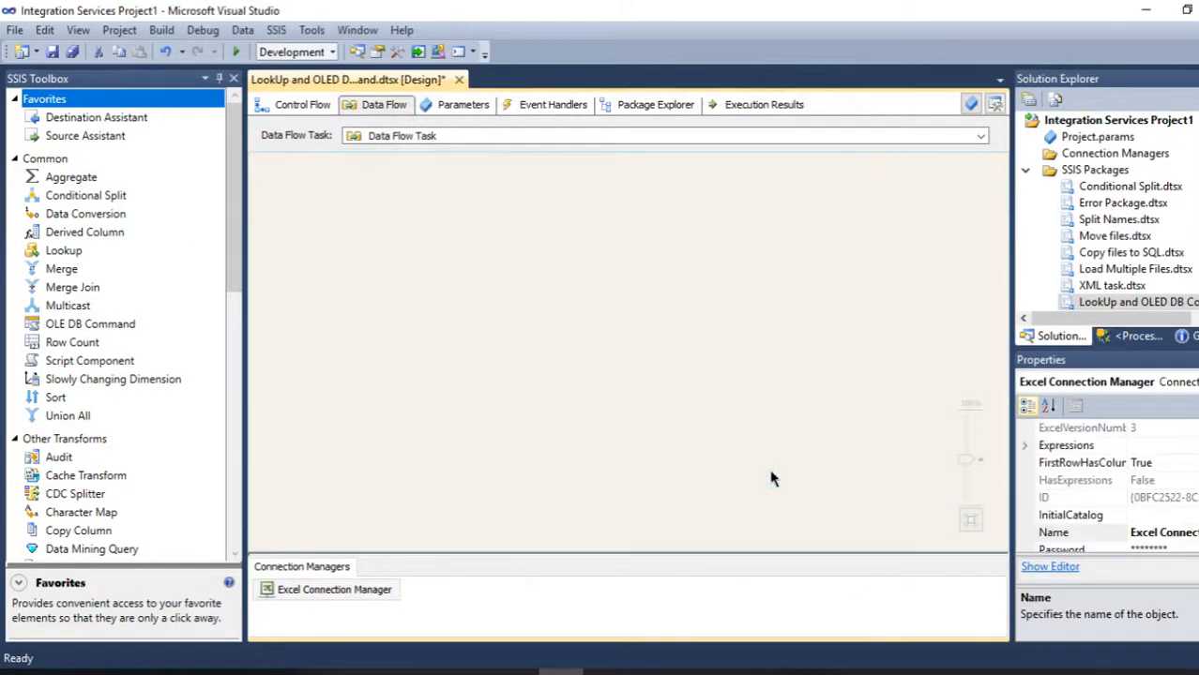
- Place an Excel Source on the data flow canvas
right_click(485, 240)
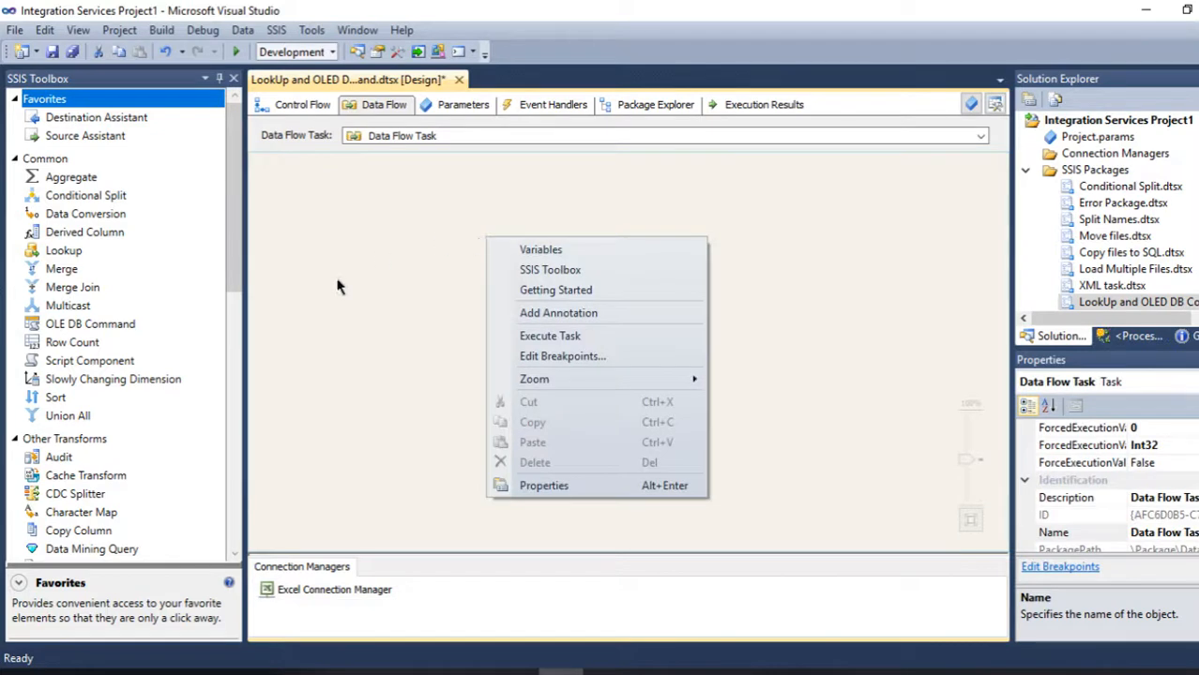
drag(238, 263, 230, 403)
drag(91, 474, 591, 205)
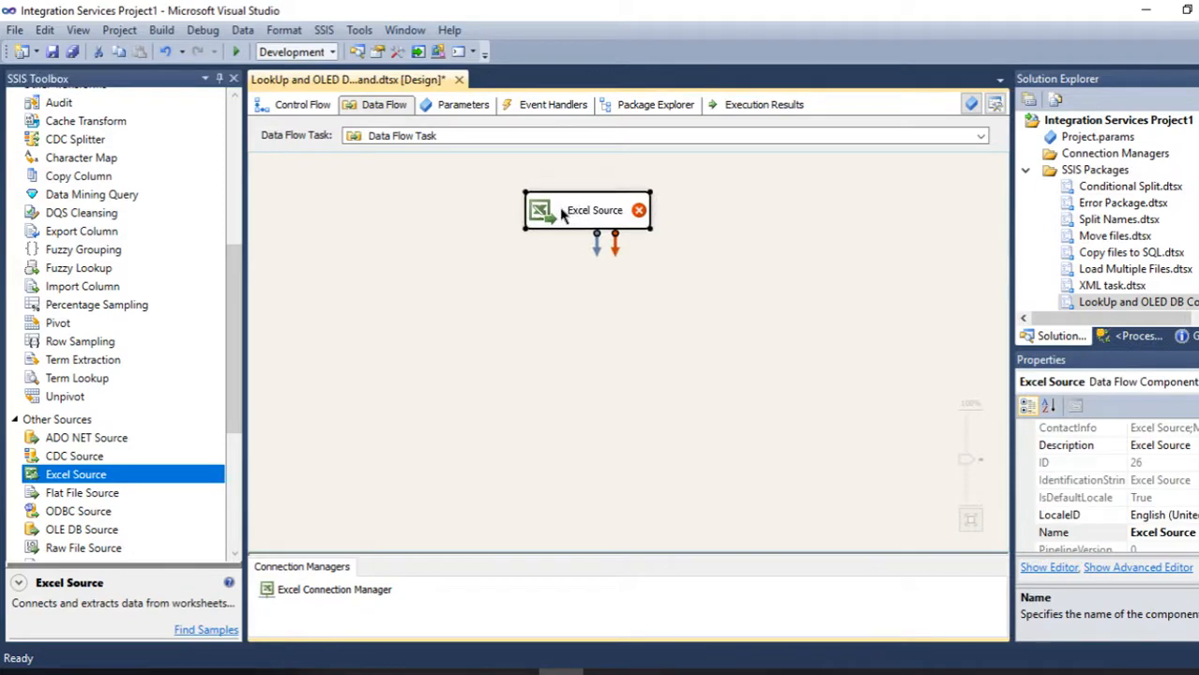
- Configure the Excel Source to read the Players_List$ sheet and review its columns
double_click(561, 216)
click(692, 339)
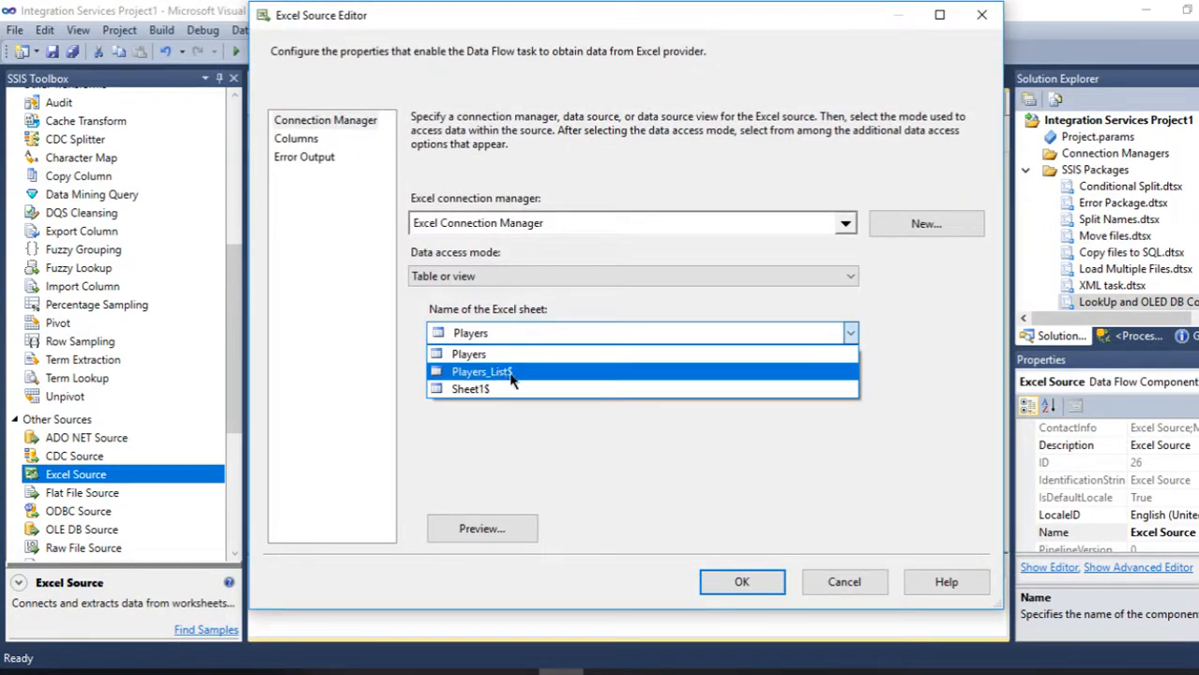
click(512, 375)
click(296, 140)
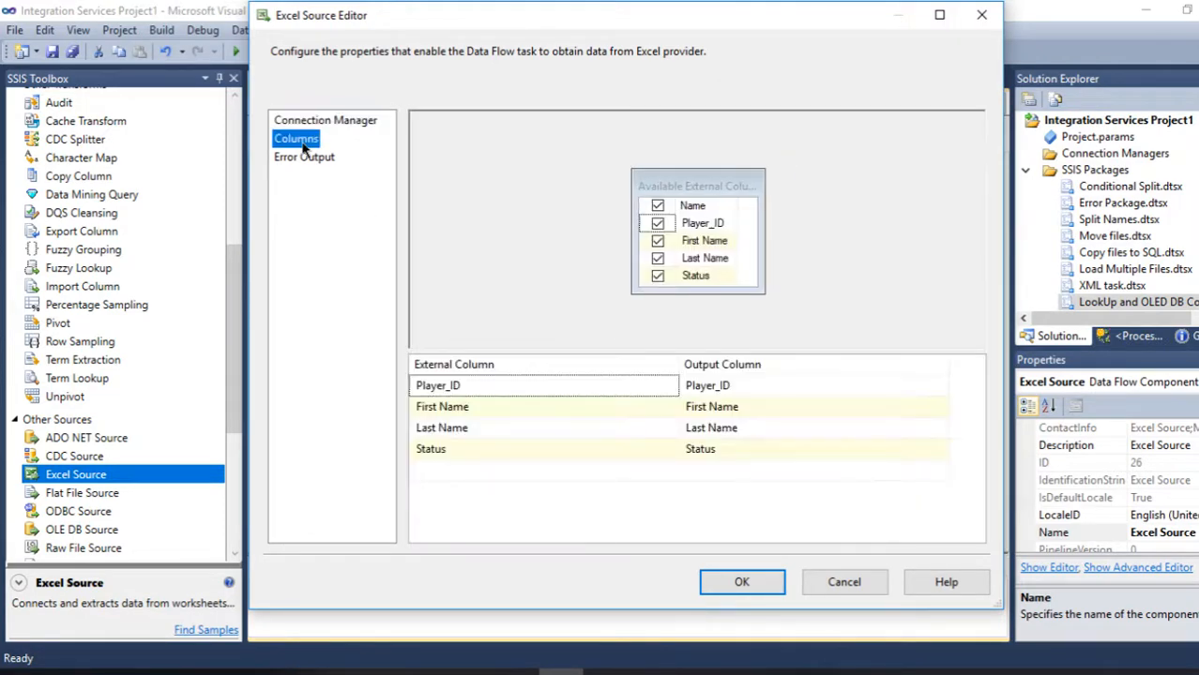
click(765, 578)
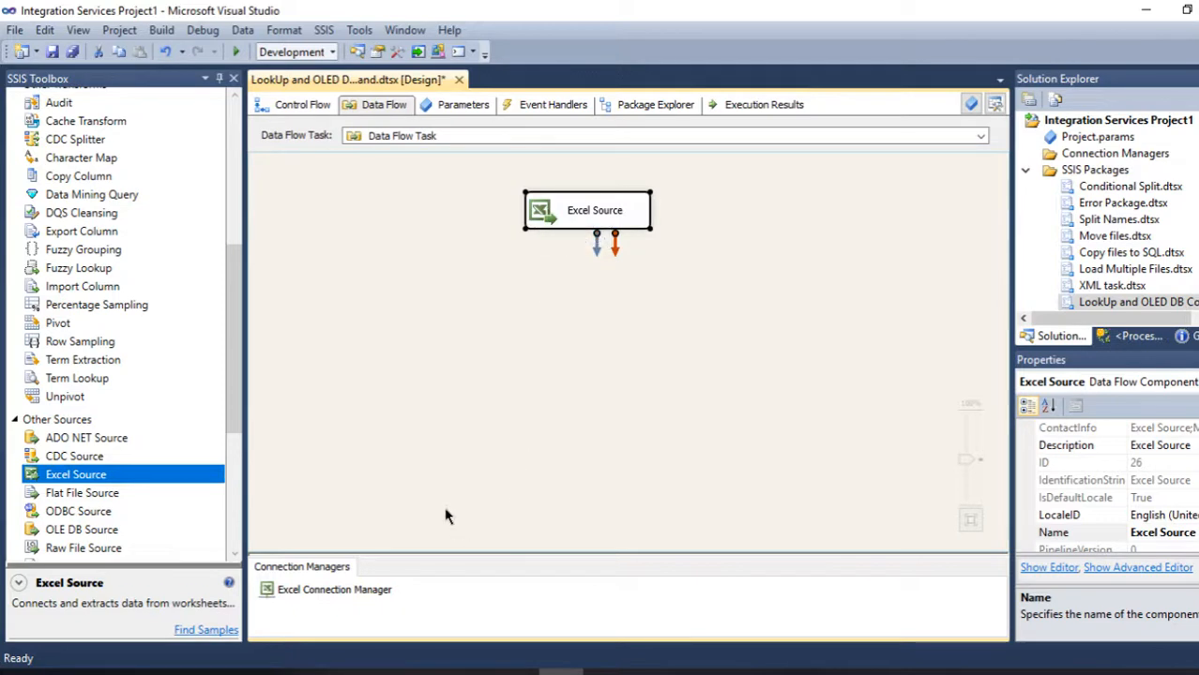
- Add a Lookup transformation below the Excel Source and connect the source output to it
drag(233, 255, 240, 122)
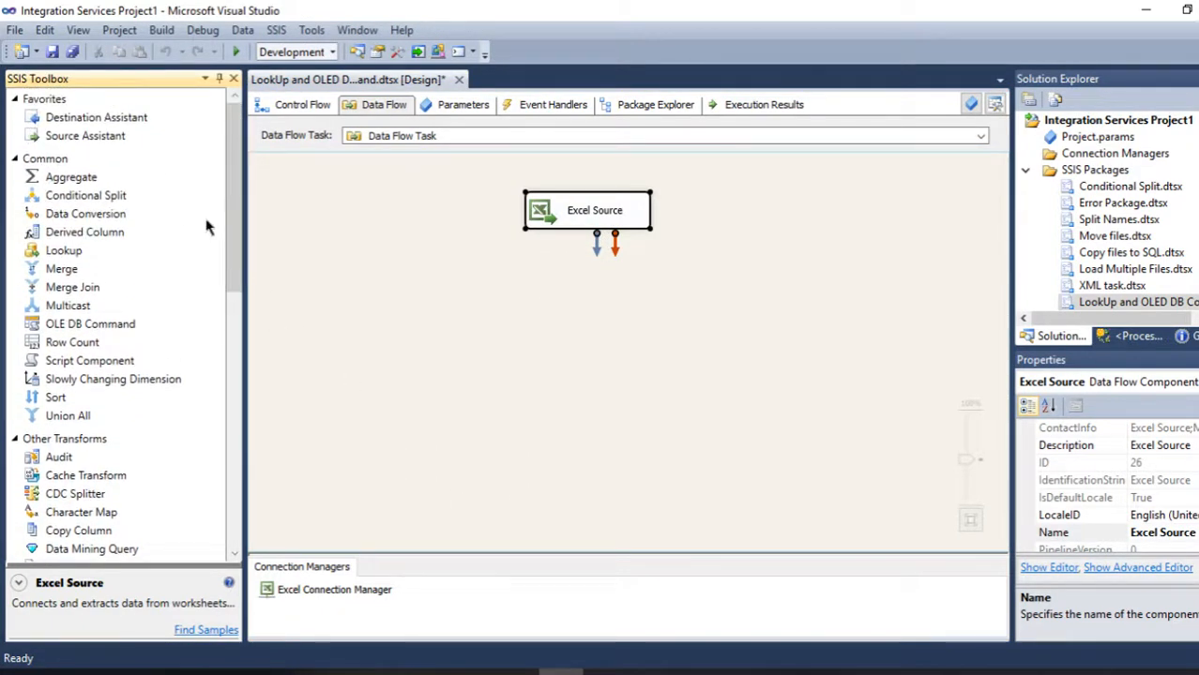
drag(64, 251, 563, 319)
drag(557, 222, 592, 359)
- Set the Lookup to redirect rows with no matching entries to the no match output
double_click(592, 359)
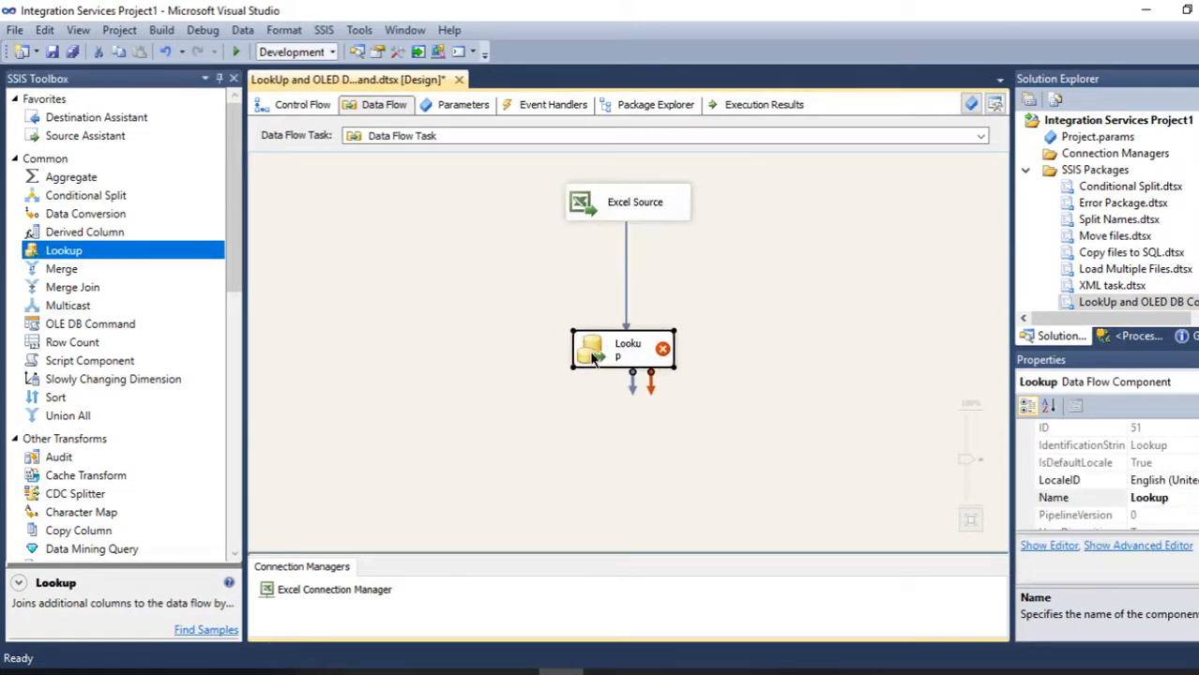
click(606, 429)
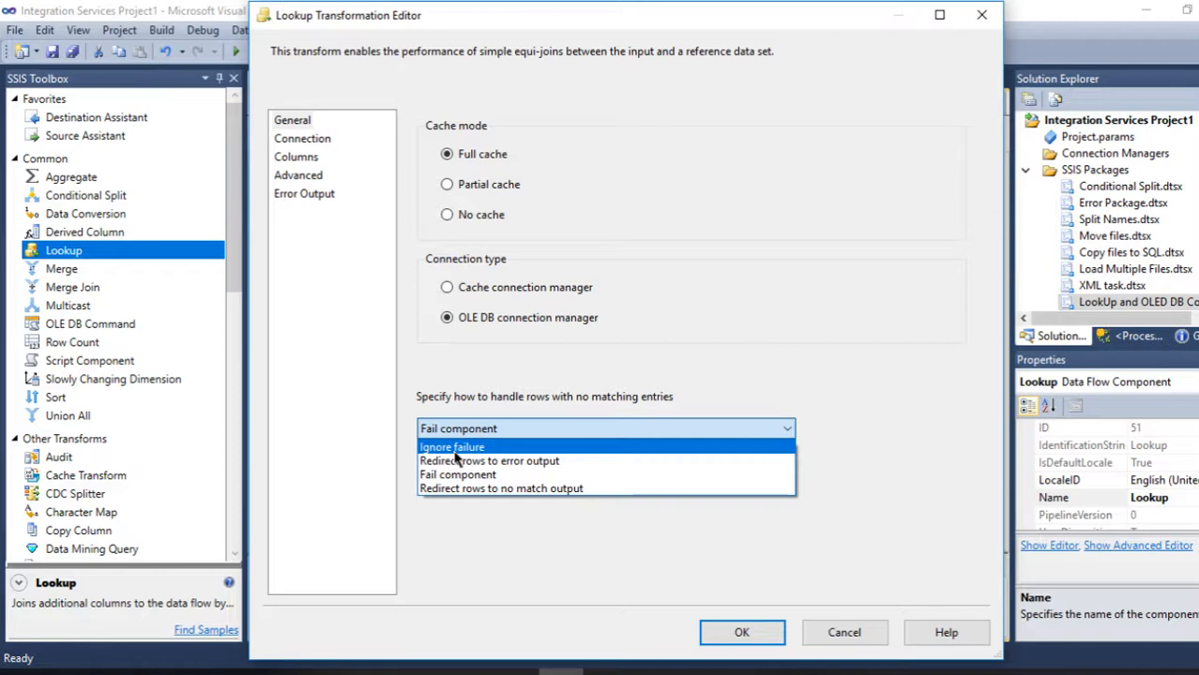
click(490, 494)
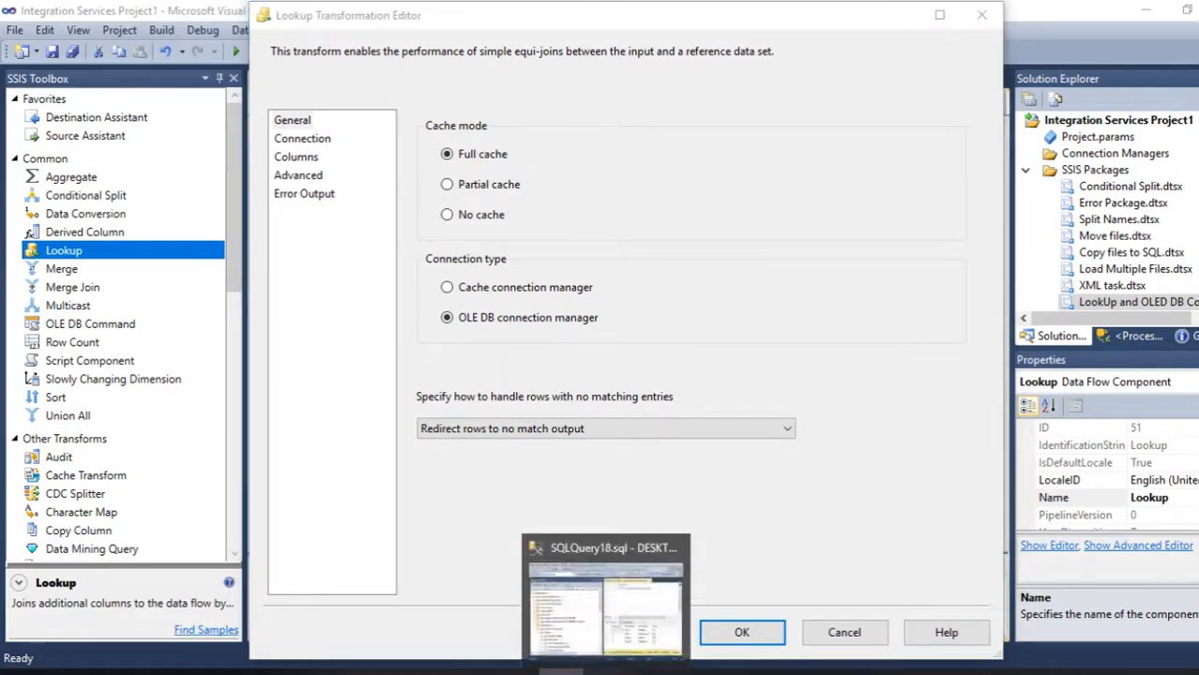
- Compare the worksheet with the Player_List query results again
click(574, 672)
click(650, 671)
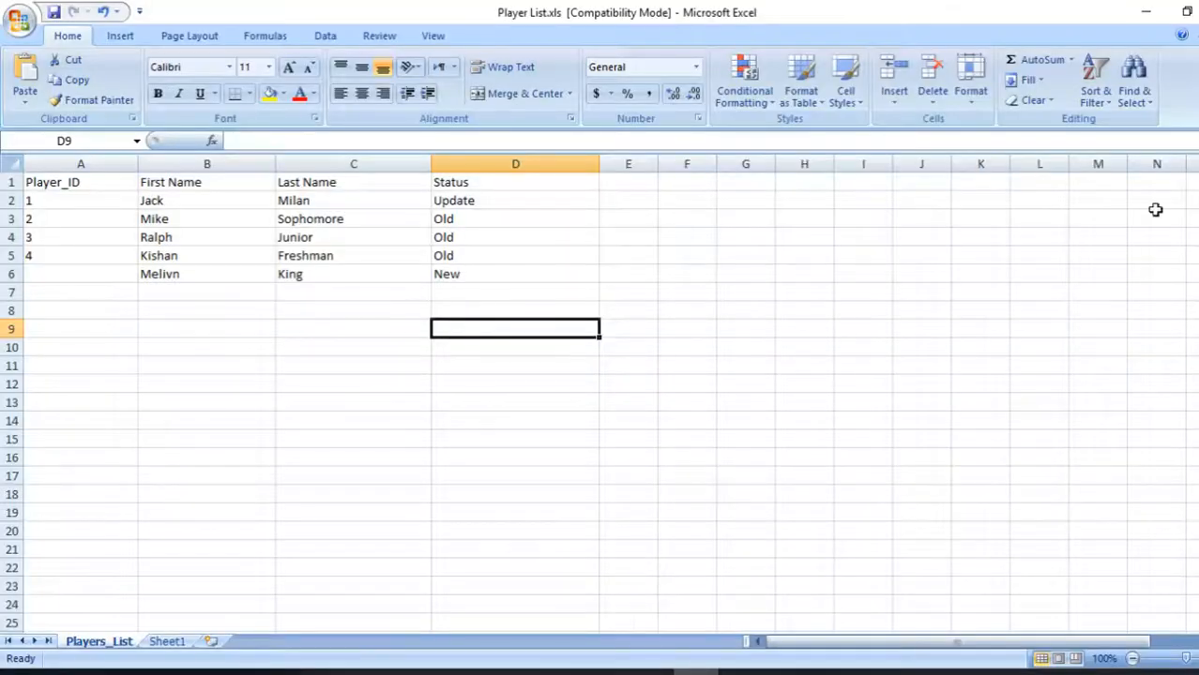
click(606, 672)
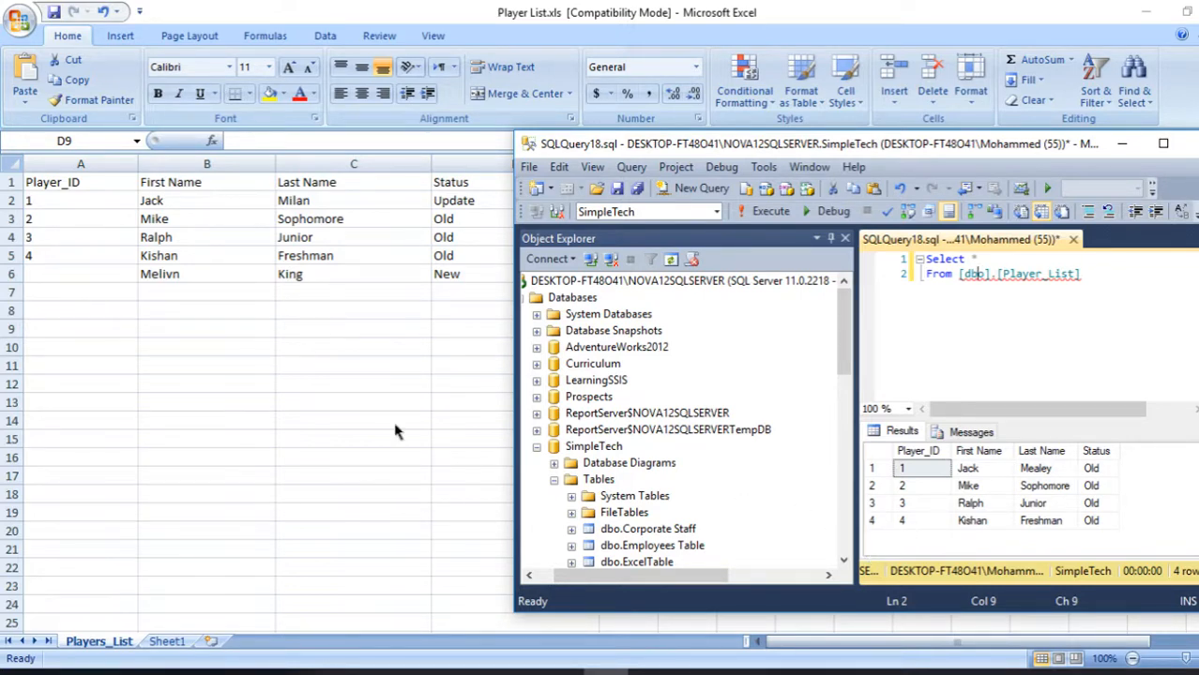
click(1122, 143)
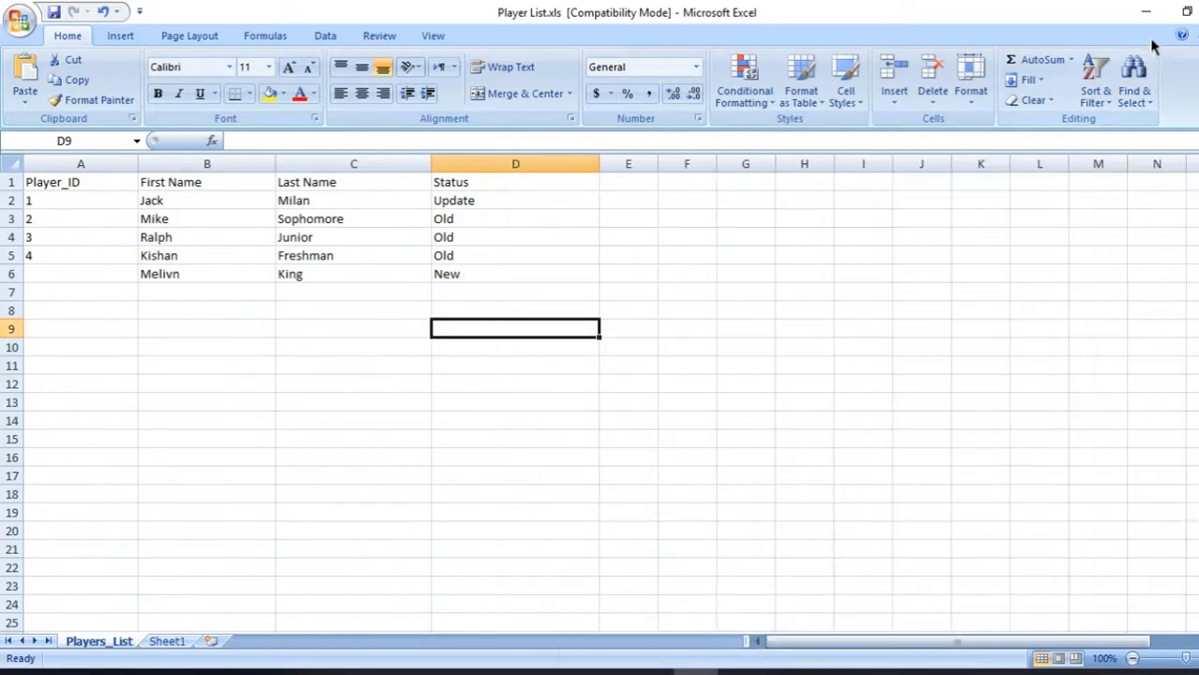
click(1145, 11)
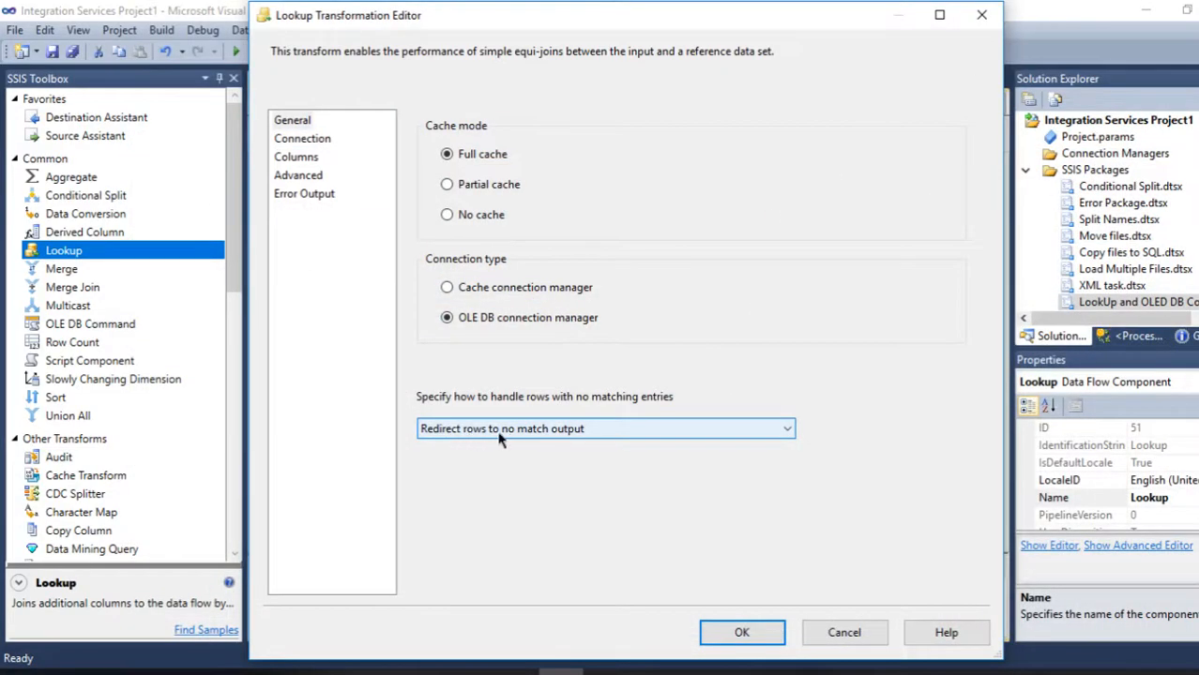
click(300, 139)
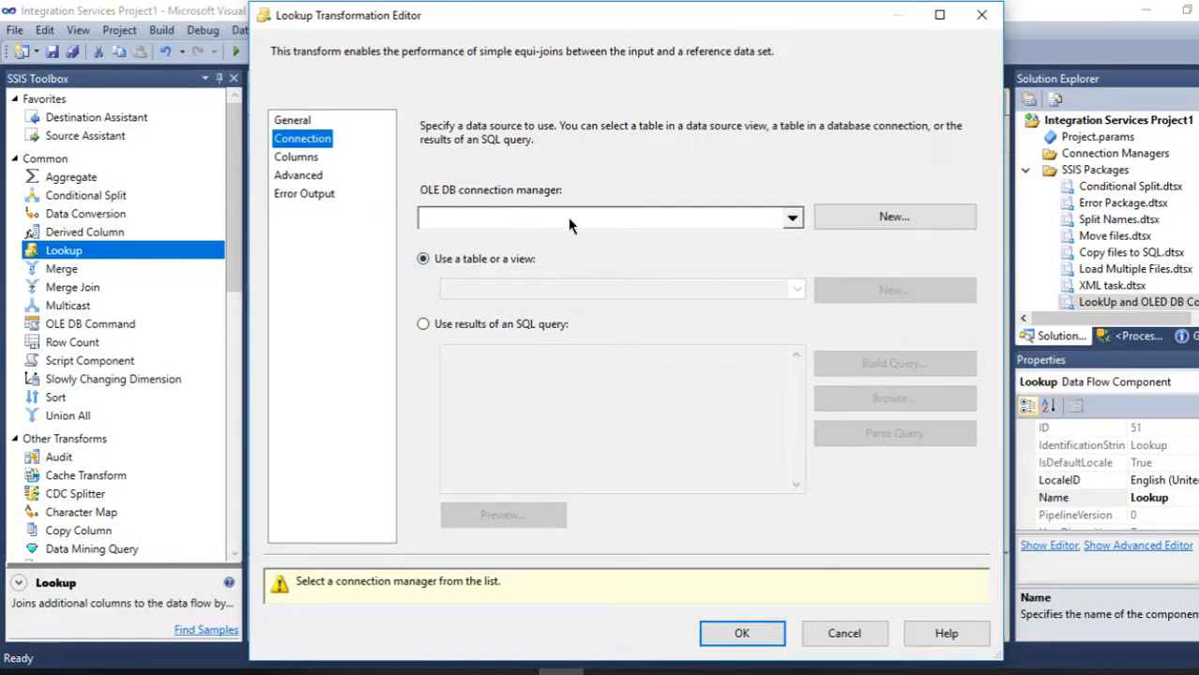
click(792, 221)
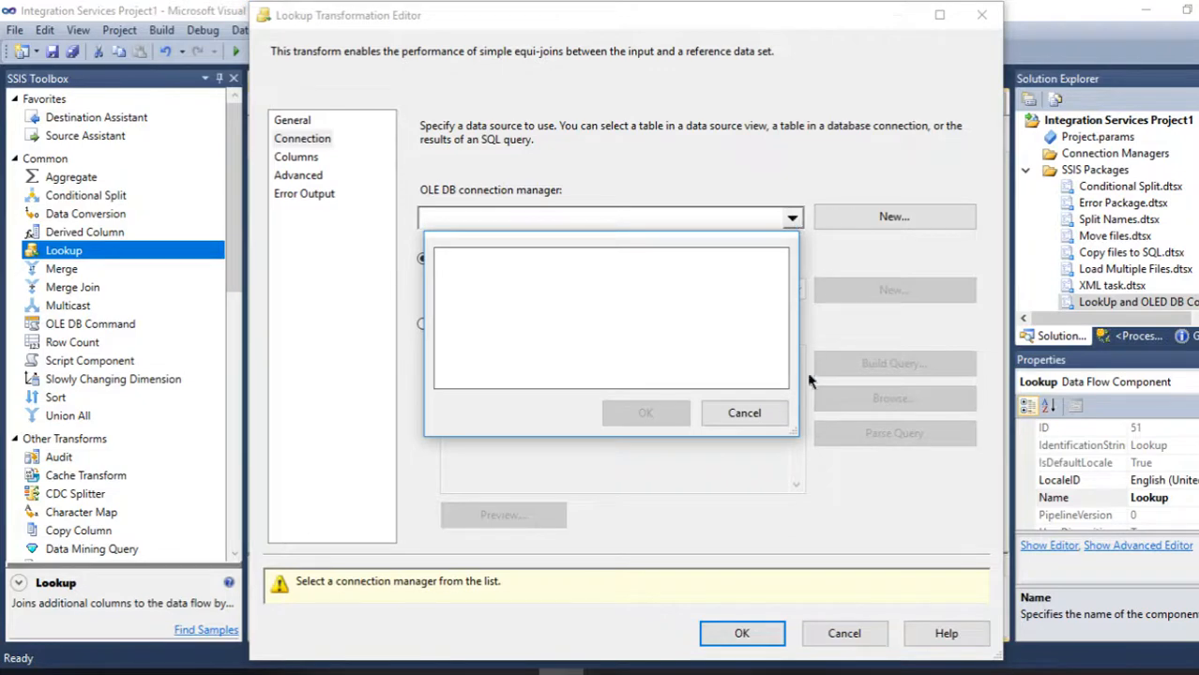
click(741, 413)
click(830, 634)
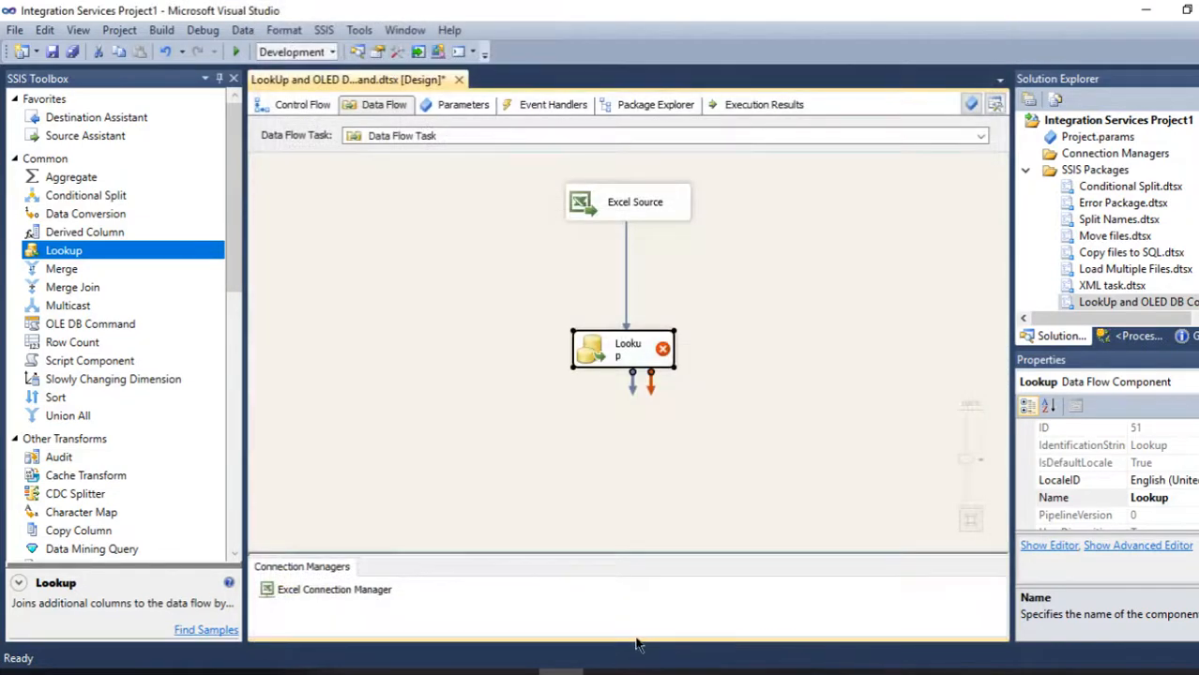
- Add an OLE DB connection manager for the SimpleTech database connection
right_click(581, 626)
click(644, 371)
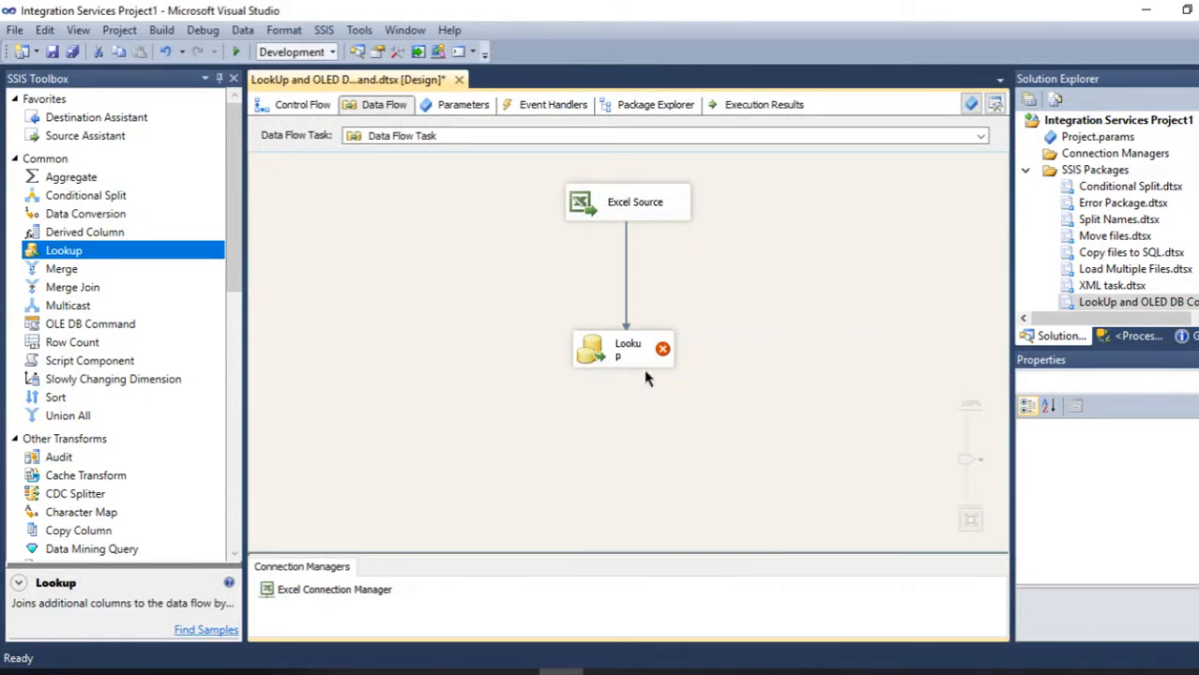
click(549, 235)
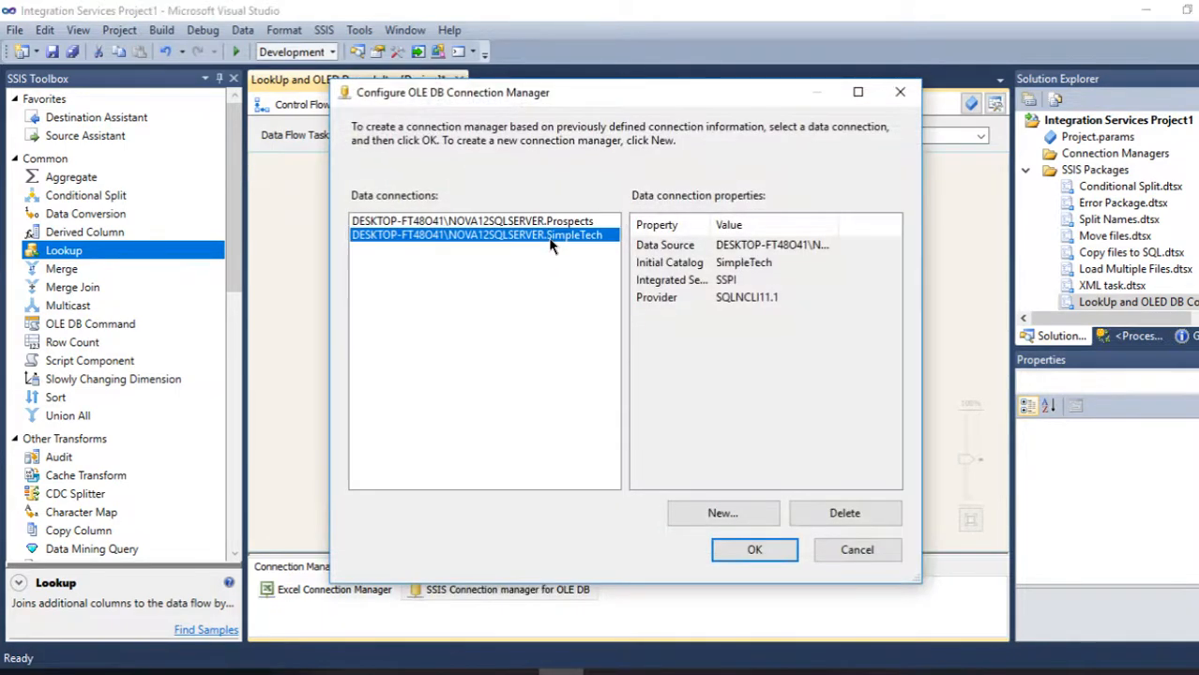
click(756, 560)
- Set the Lookup to redirect rows with no matching entries to the no match output
double_click(605, 355)
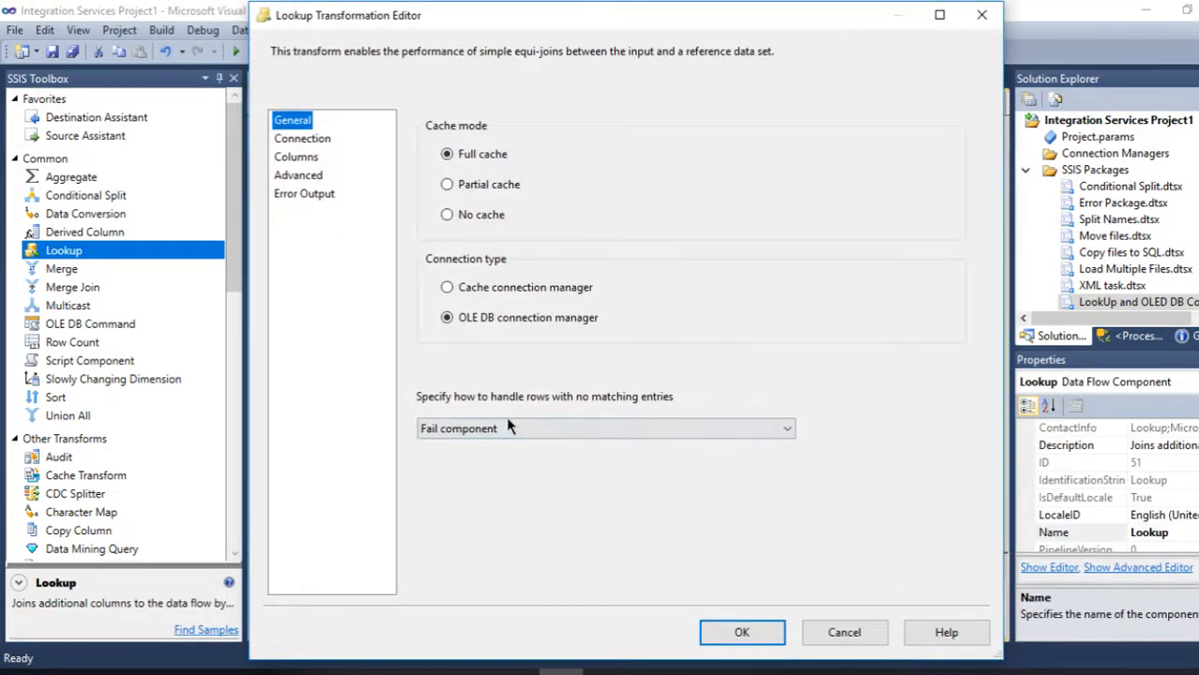
click(523, 429)
click(523, 489)
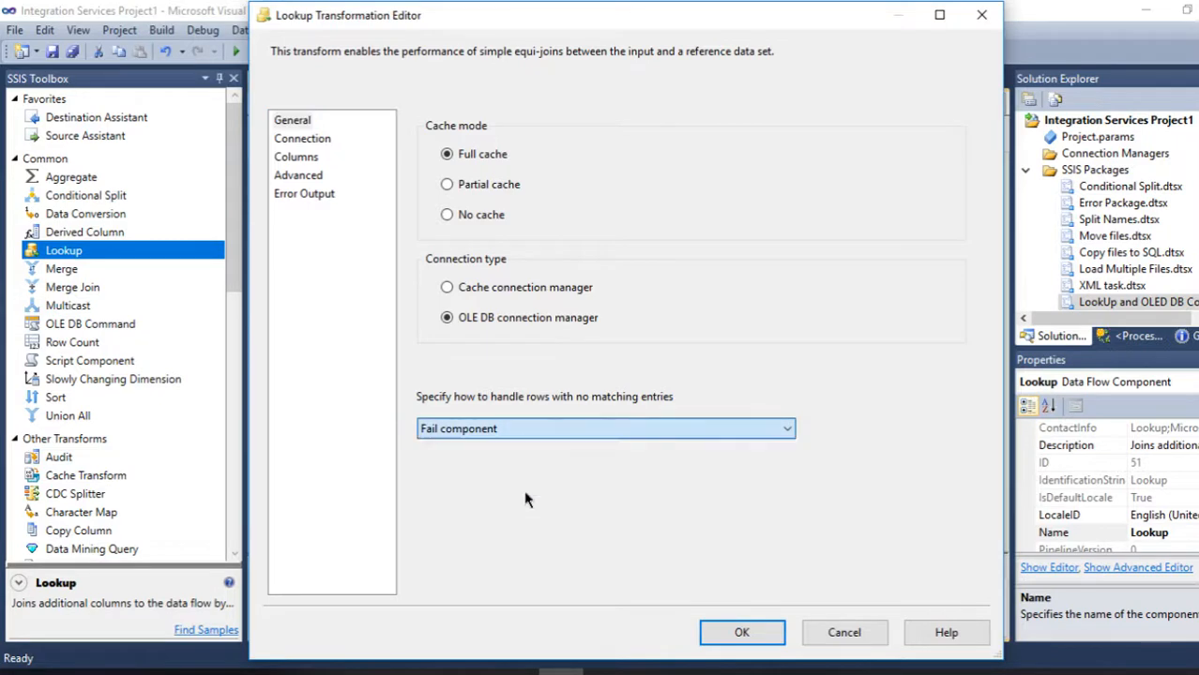
- Choose [dbo].[Player_List] as the Lookup's reference table on the SimpleTech connection
click(310, 157)
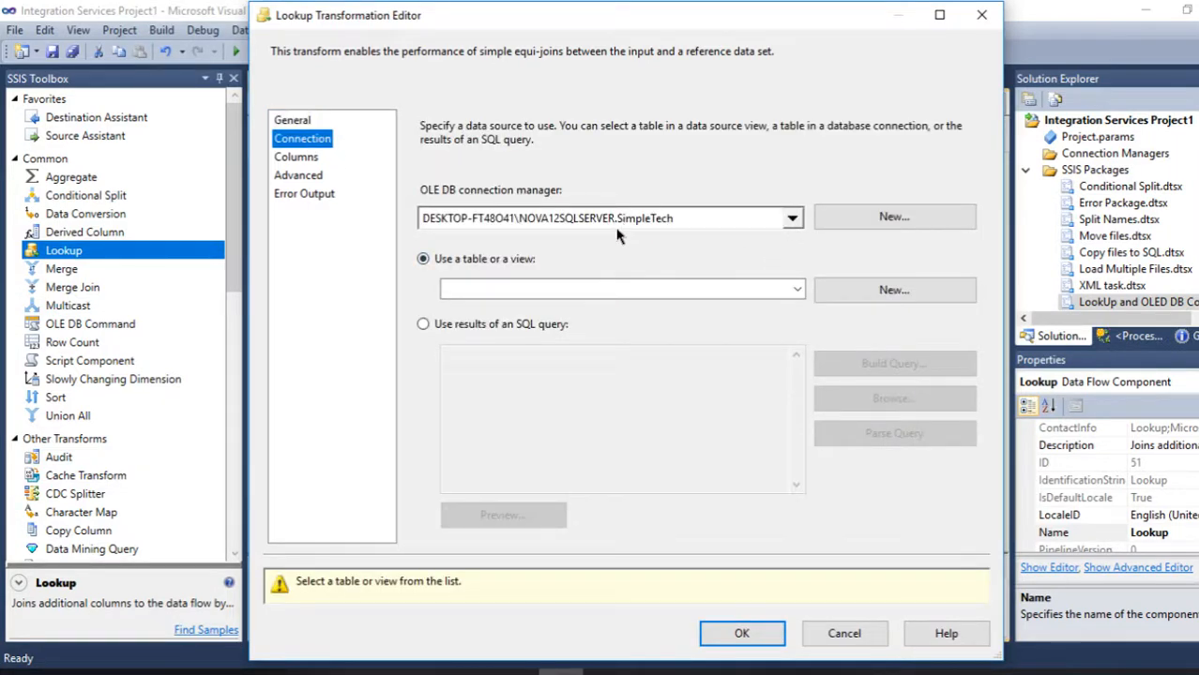
click(783, 293)
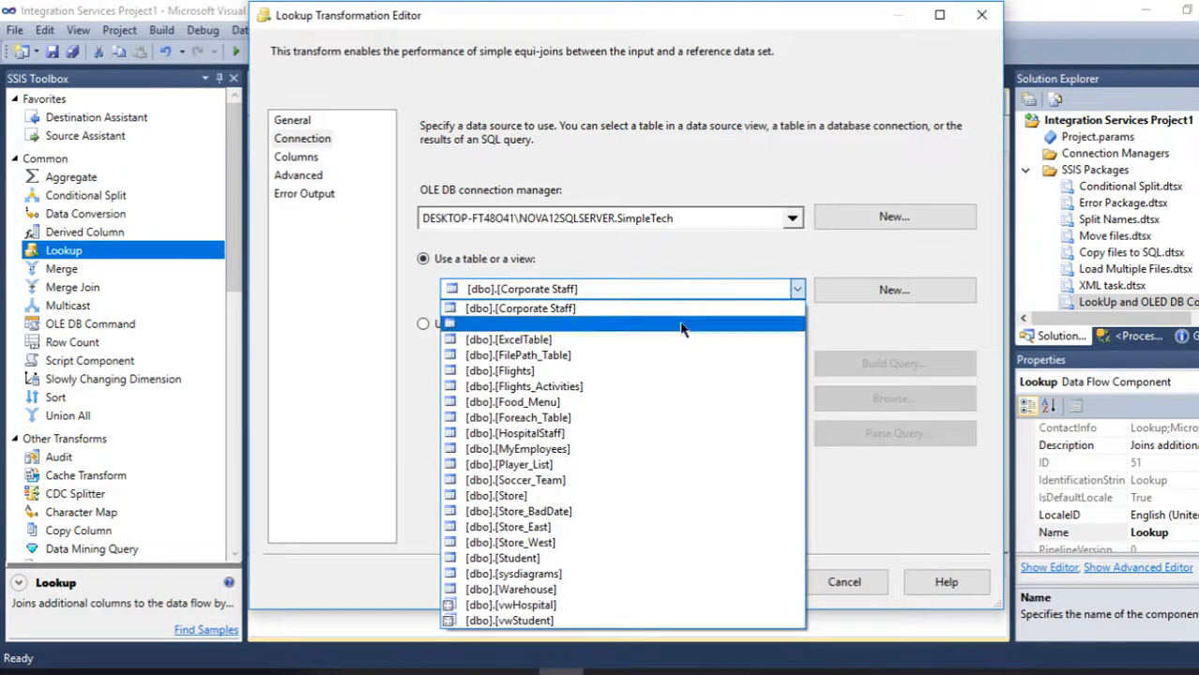
click(538, 466)
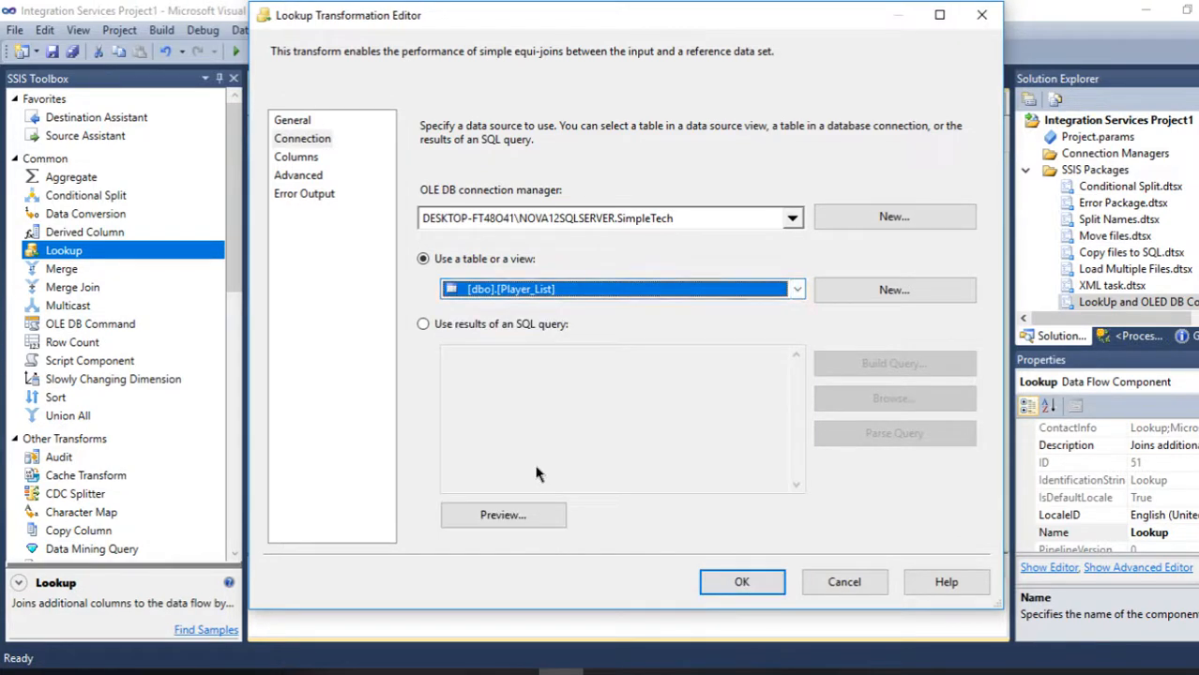
- Switch the Lookup's reference source to an SQL query and open the Query Builder
click(461, 325)
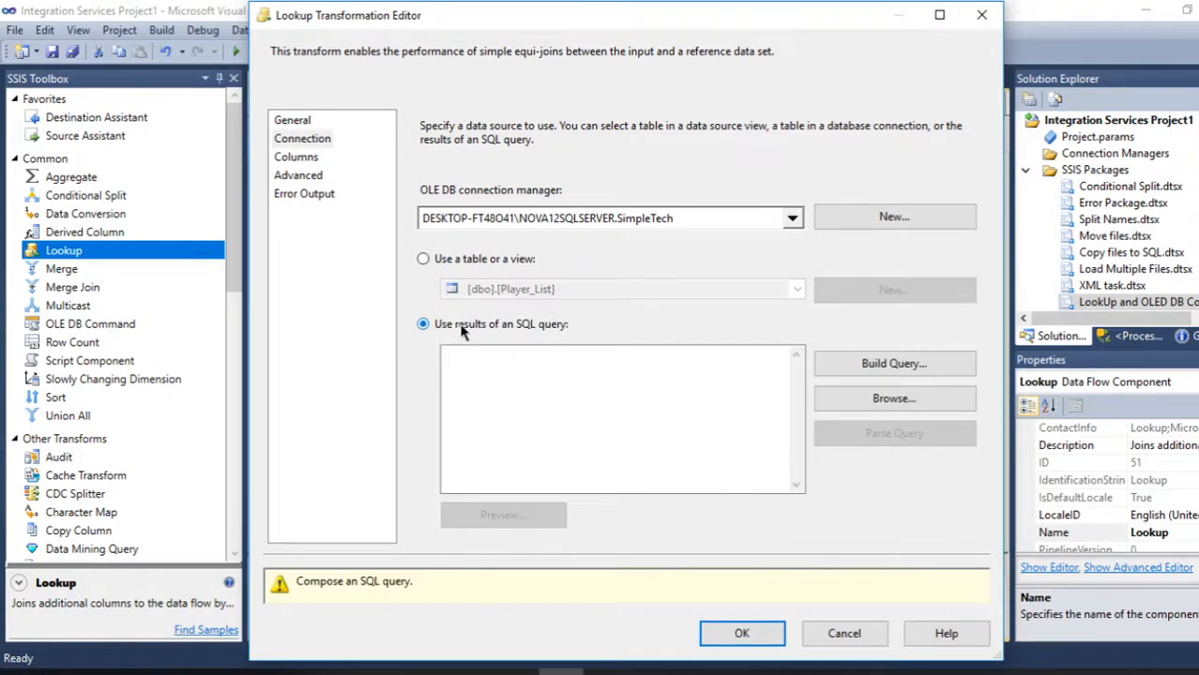
click(549, 382)
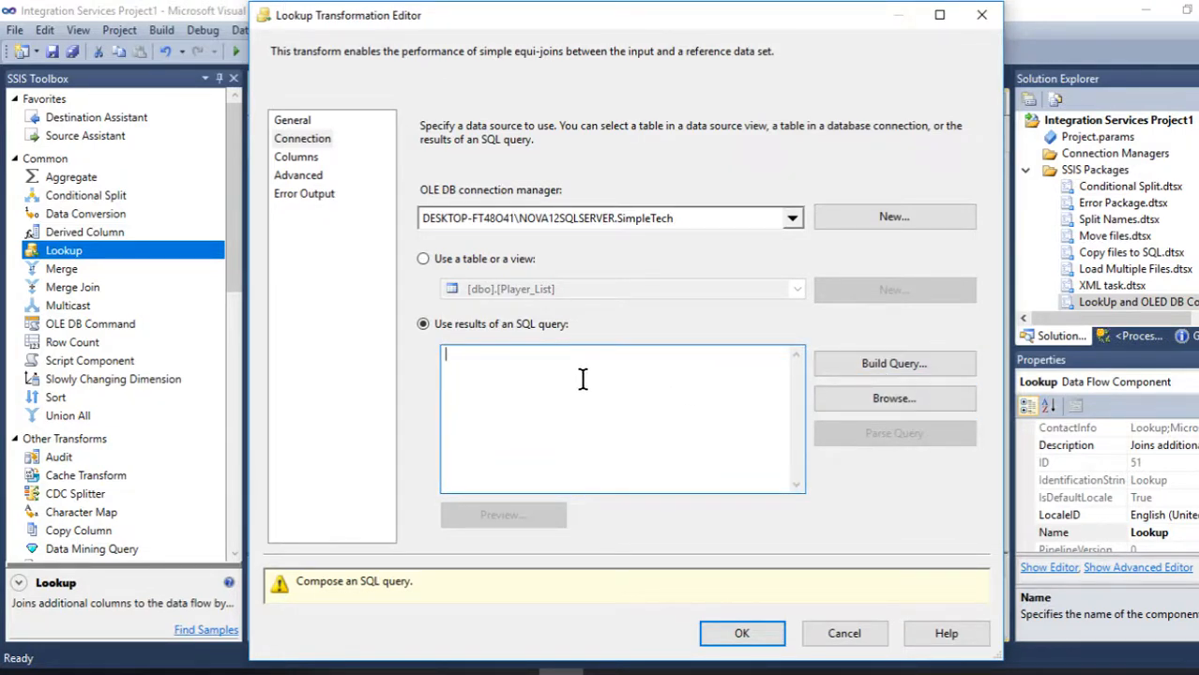
click(889, 372)
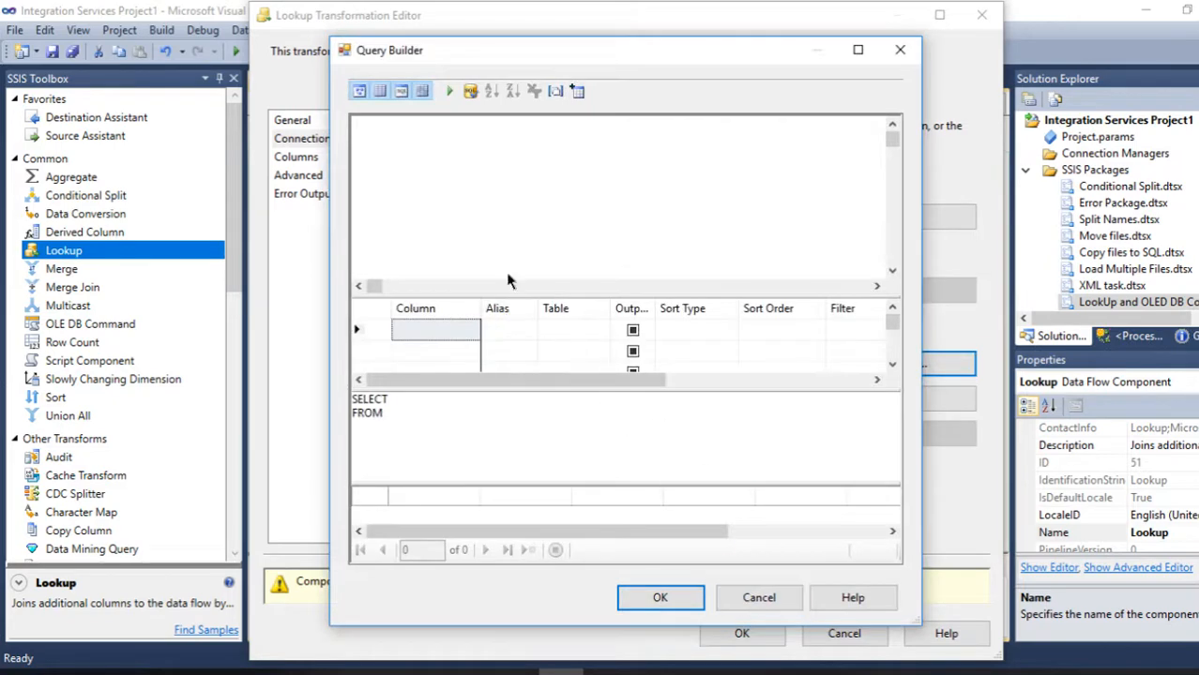
- Return the Lookup's reference source to the [dbo].[Player_List] table and preview its rows against the Excel player sheet
click(719, 604)
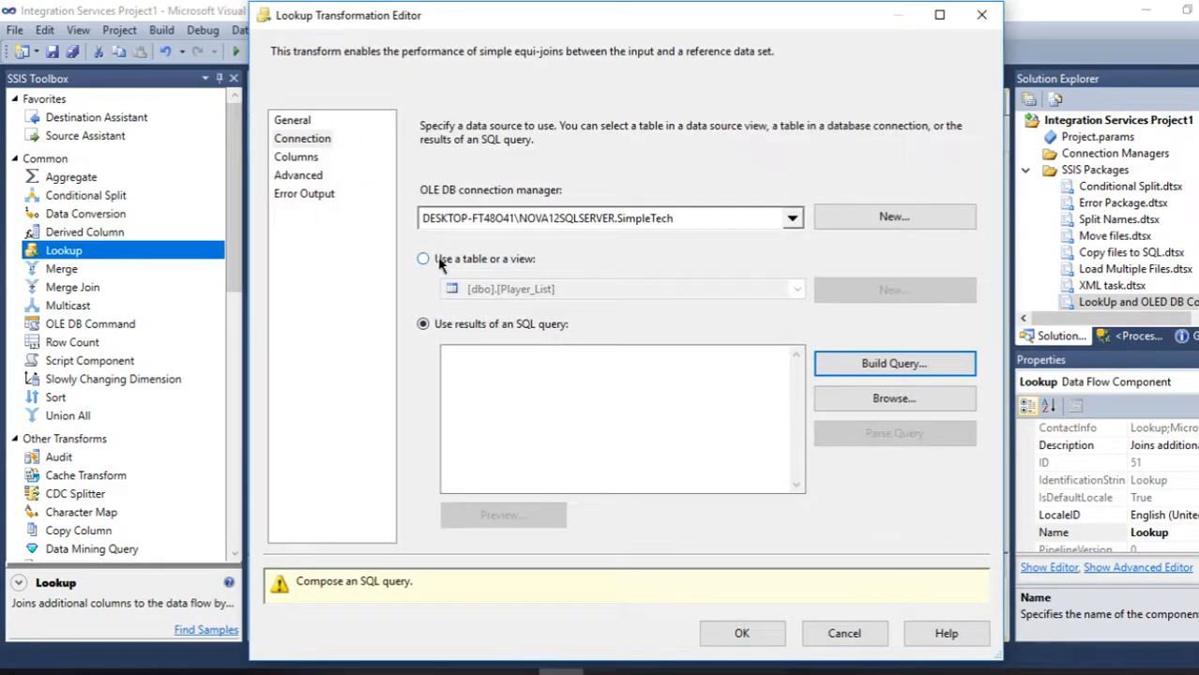
click(442, 260)
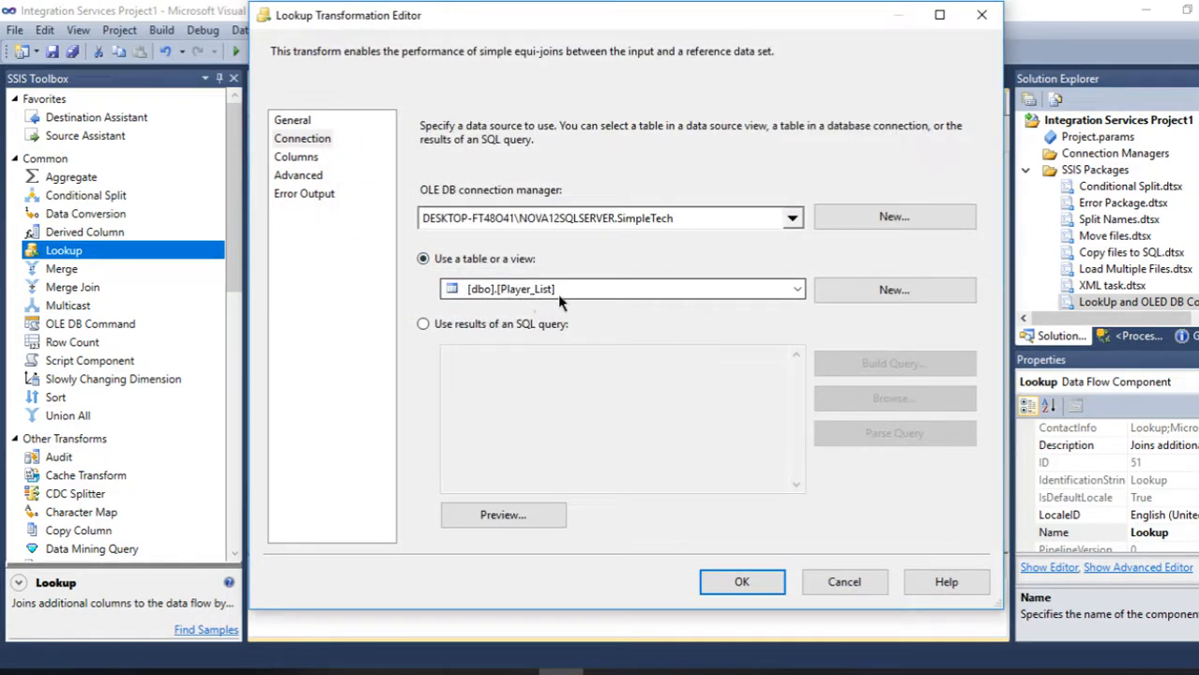
click(548, 514)
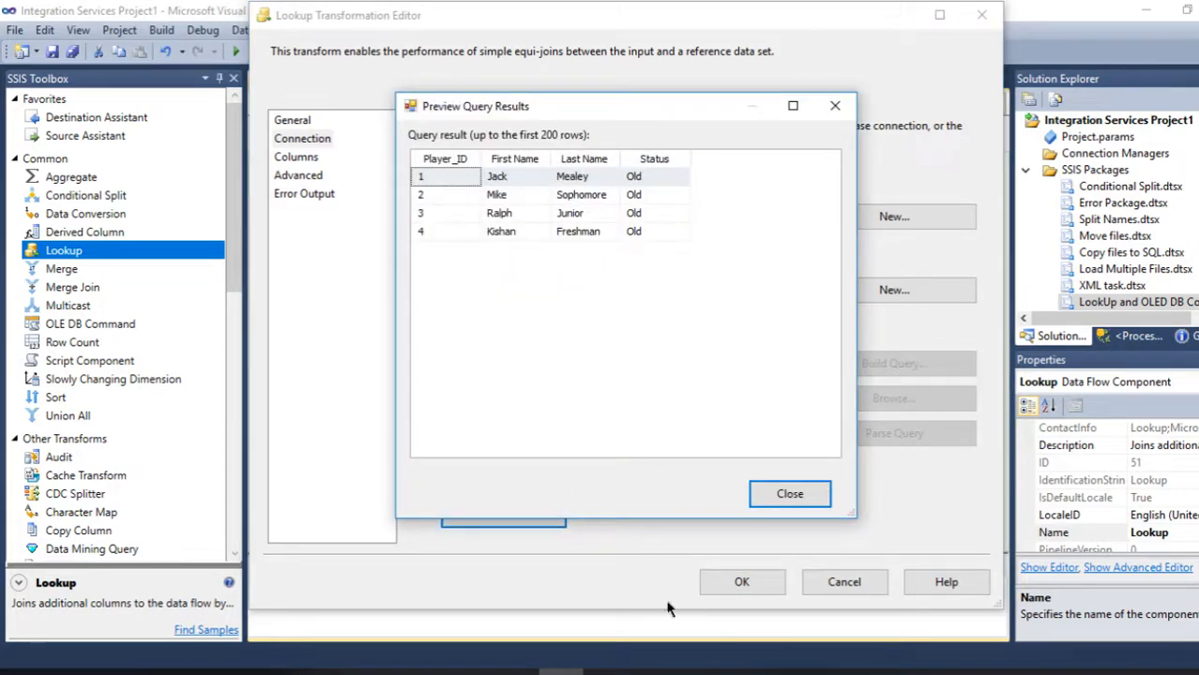
click(695, 672)
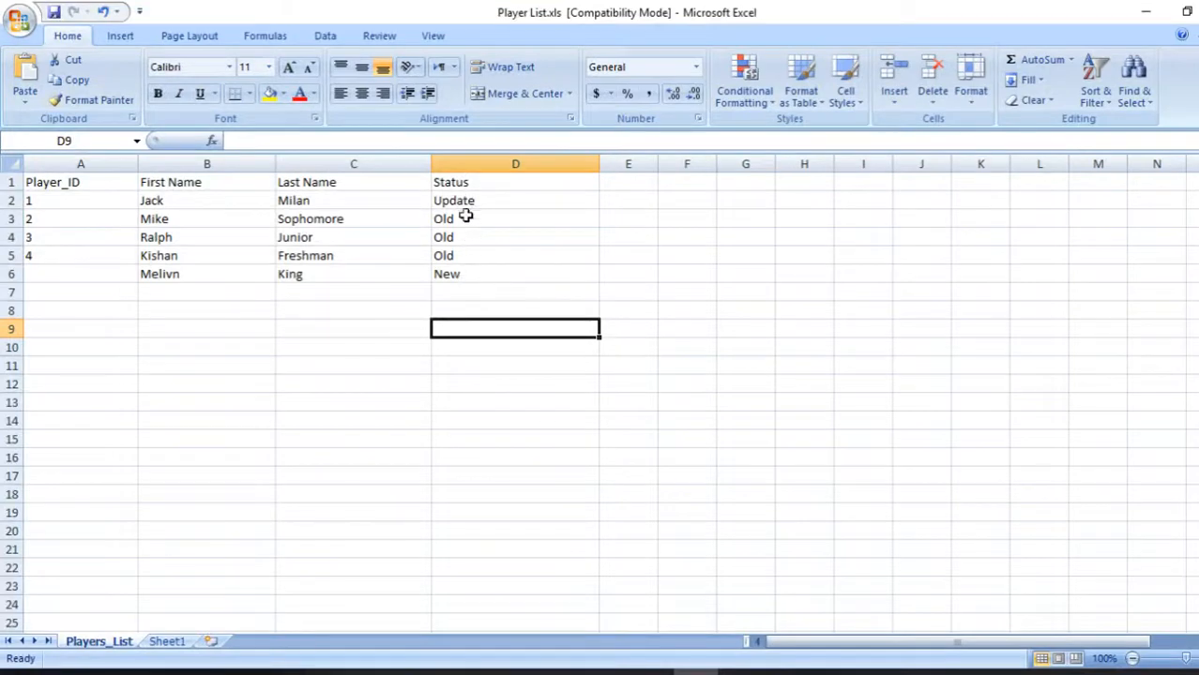
click(1144, 11)
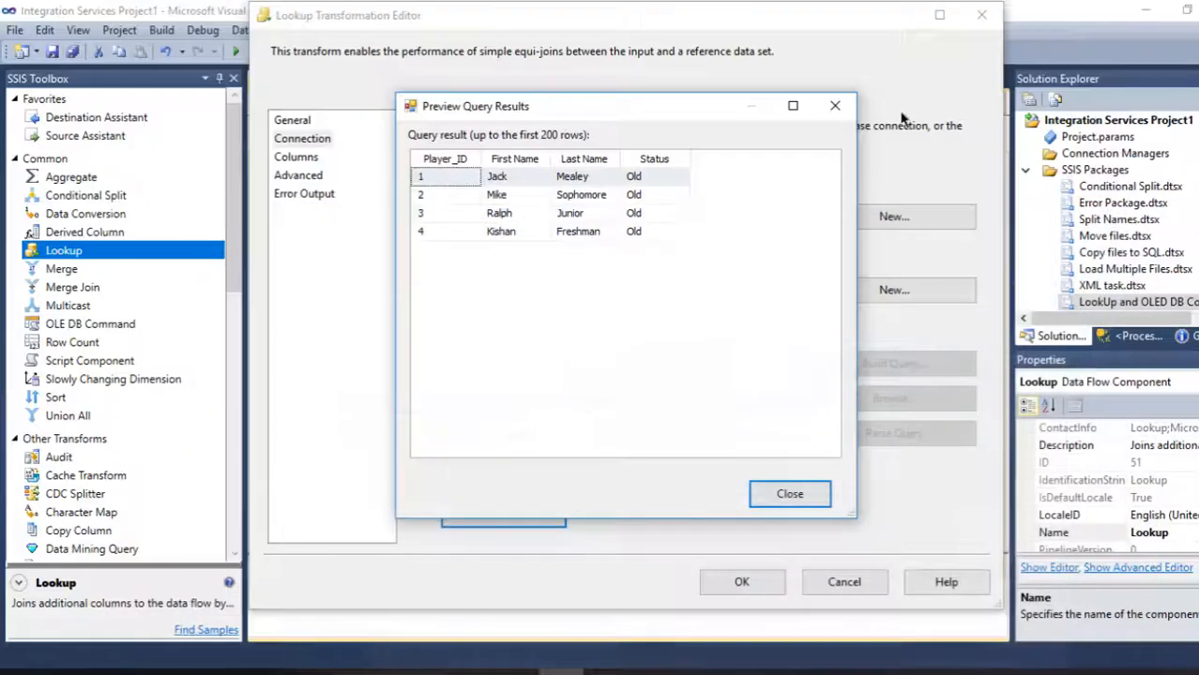
click(790, 495)
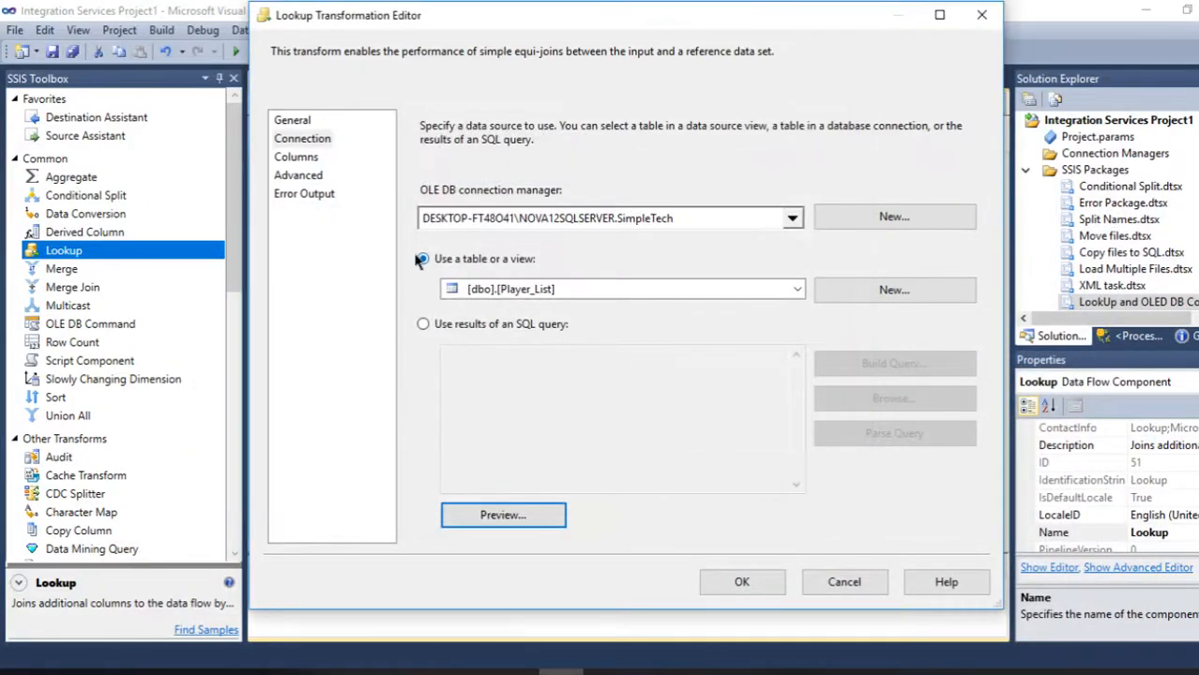
- Try to map the input Player_ID to the lookup Player_ID column, then cancel the Lookup editor
click(296, 157)
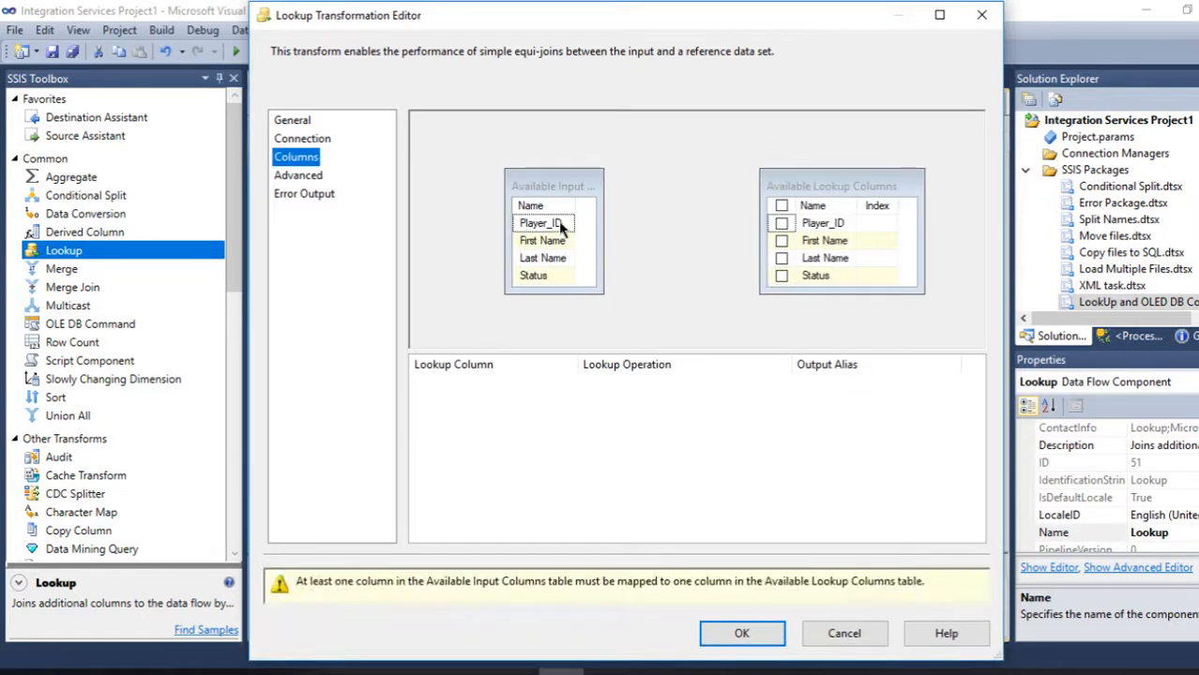
drag(567, 226, 816, 237)
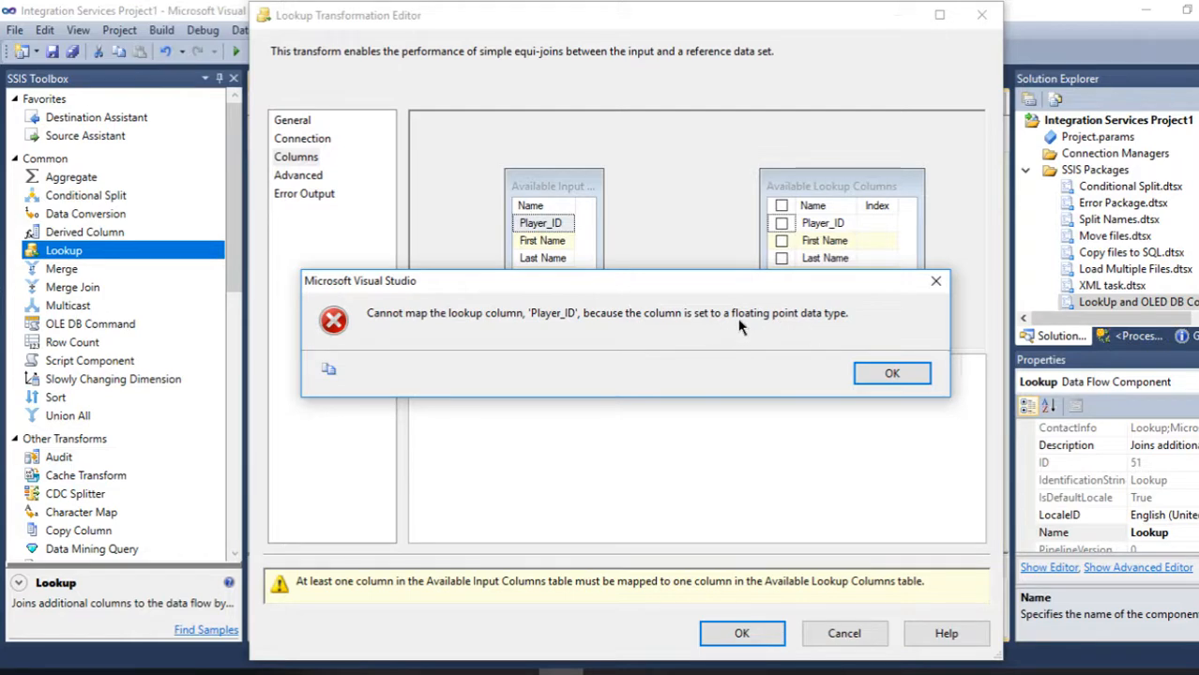
click(891, 373)
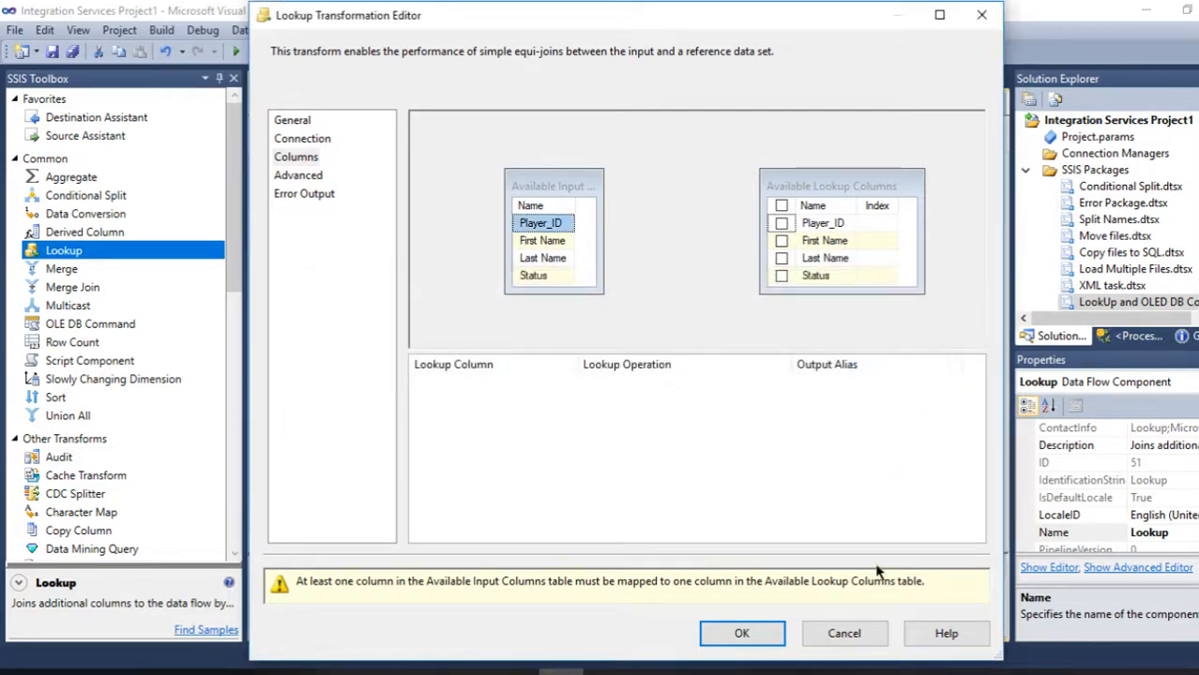
click(843, 633)
- Delete the path connecting Excel Source to the Lookup
click(630, 293)
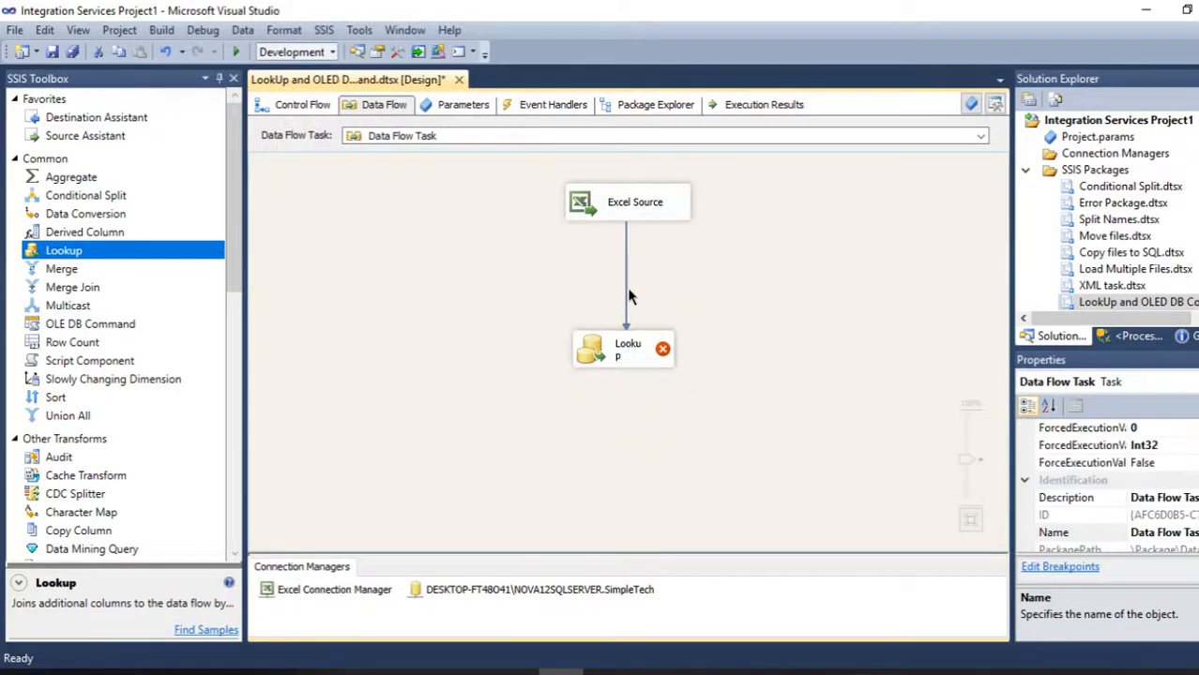
double_click(625, 288)
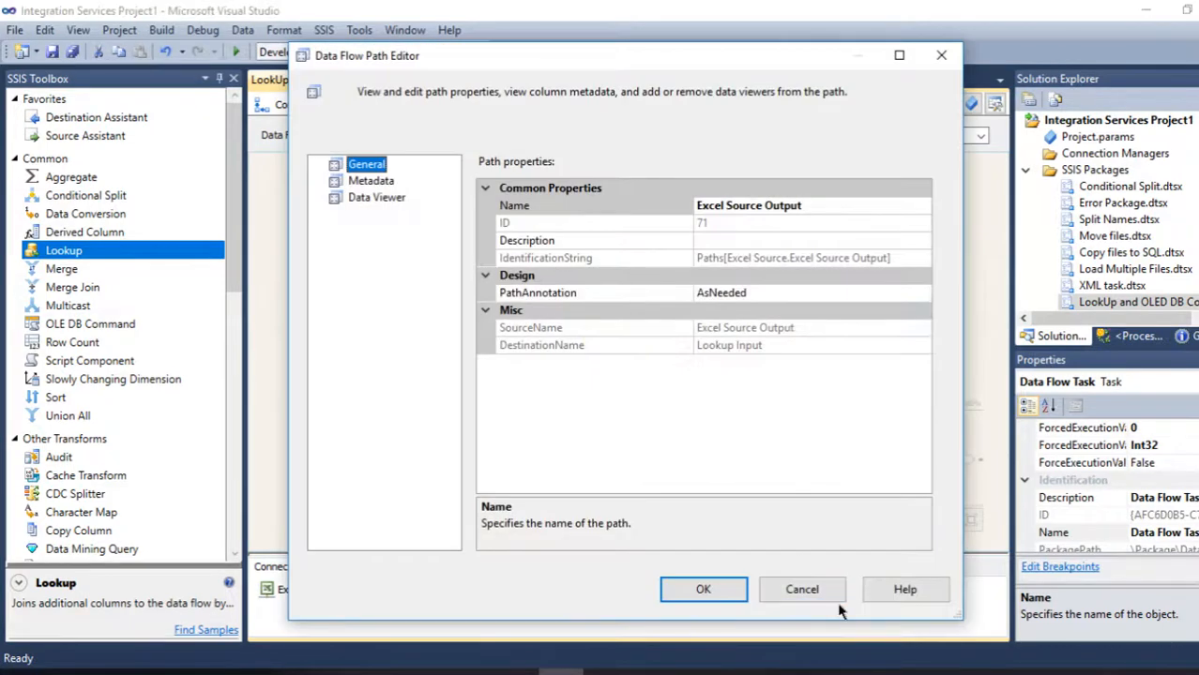
click(807, 593)
key(Delete)
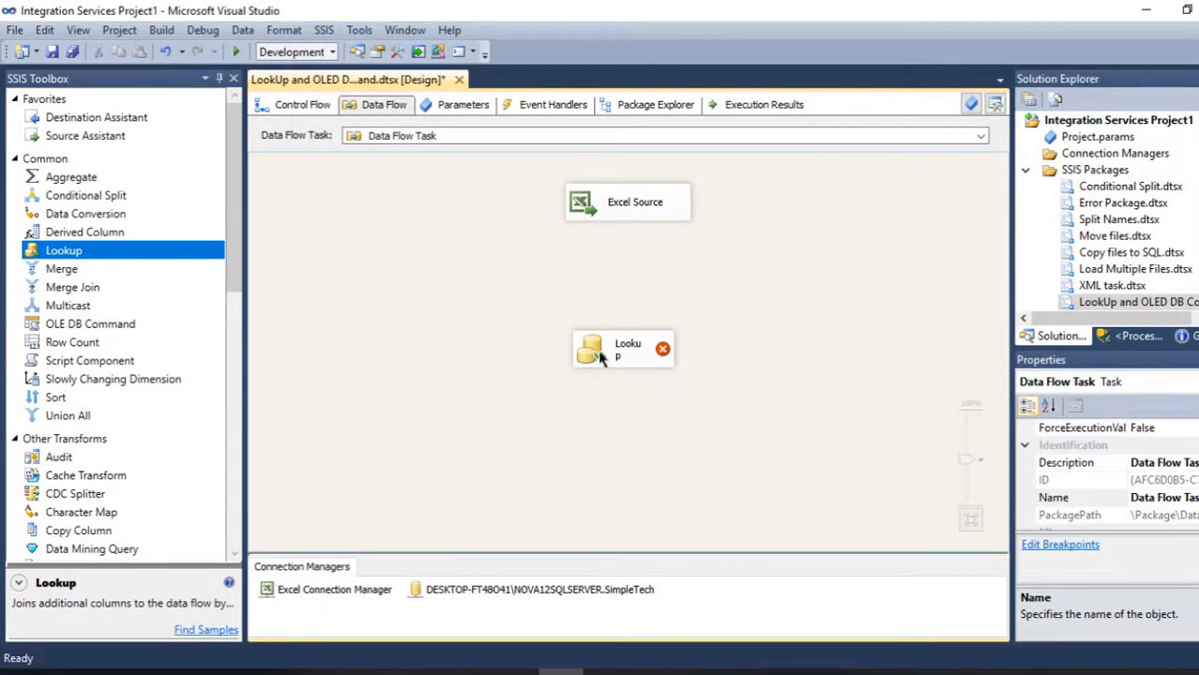
- Insert a Data Conversion between Excel Source and the Lookup and connect Excel Source's output to it
drag(601, 357, 598, 398)
drag(84, 215, 574, 267)
drag(592, 217, 599, 300)
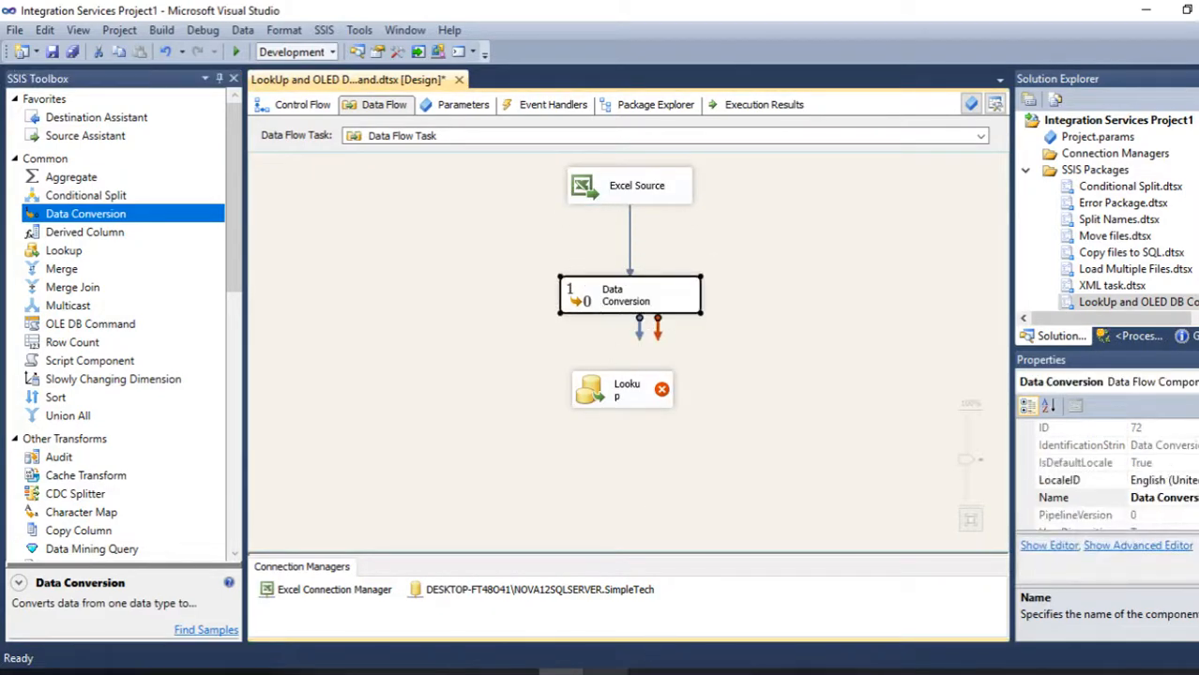
- Inspect the Player_List table's column data types in SQL Server Management Studio
click(650, 603)
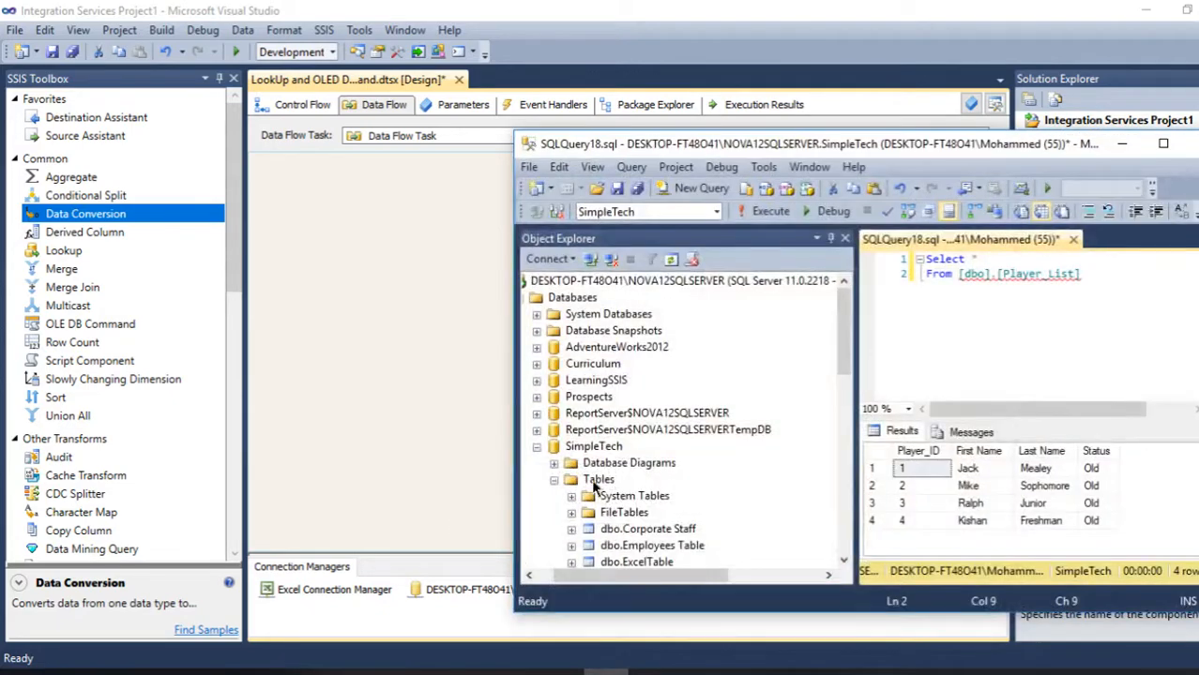
drag(1013, 148, 741, 2)
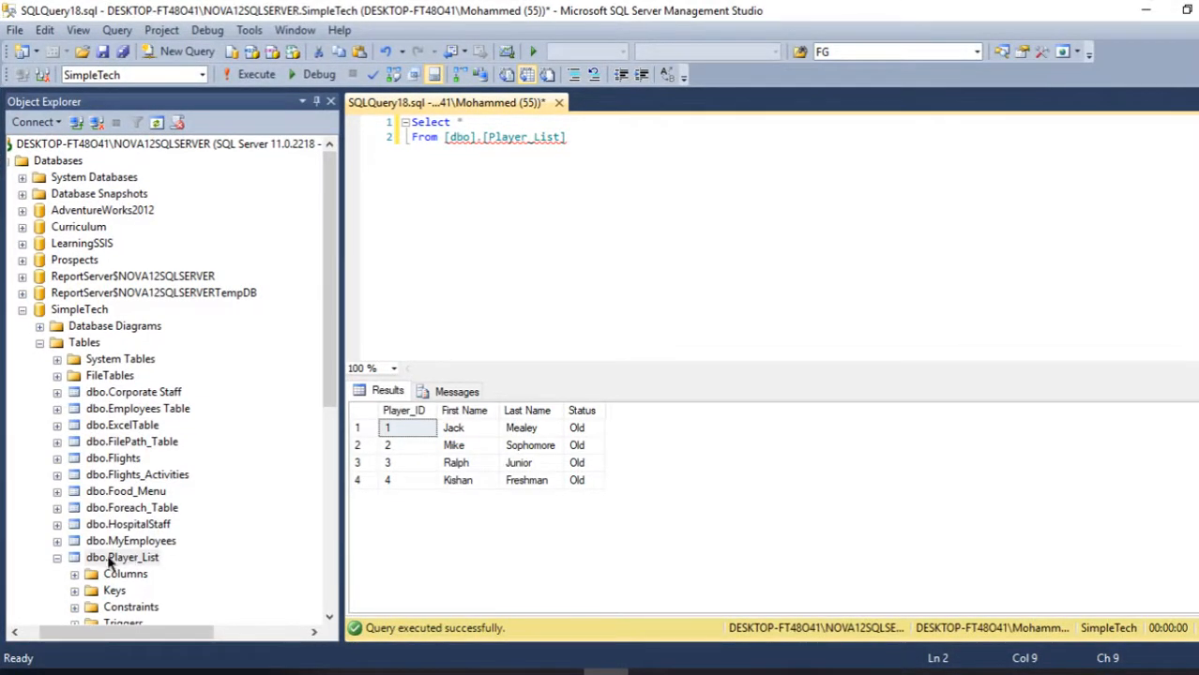
click(76, 575)
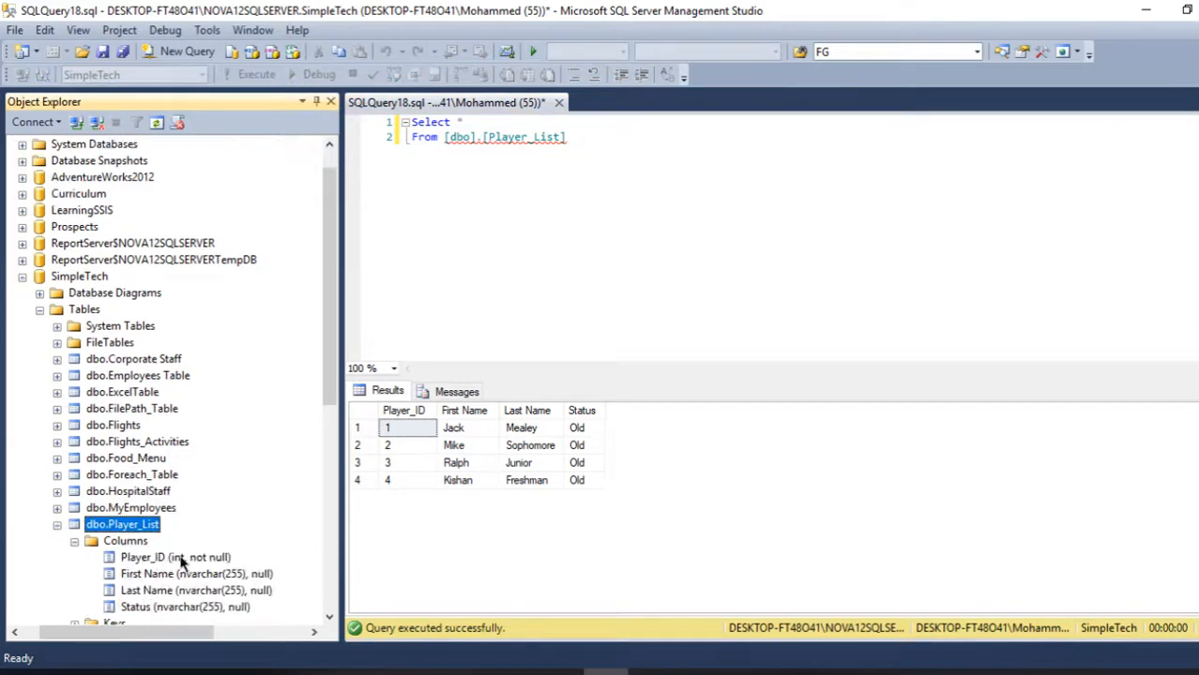
click(1141, 12)
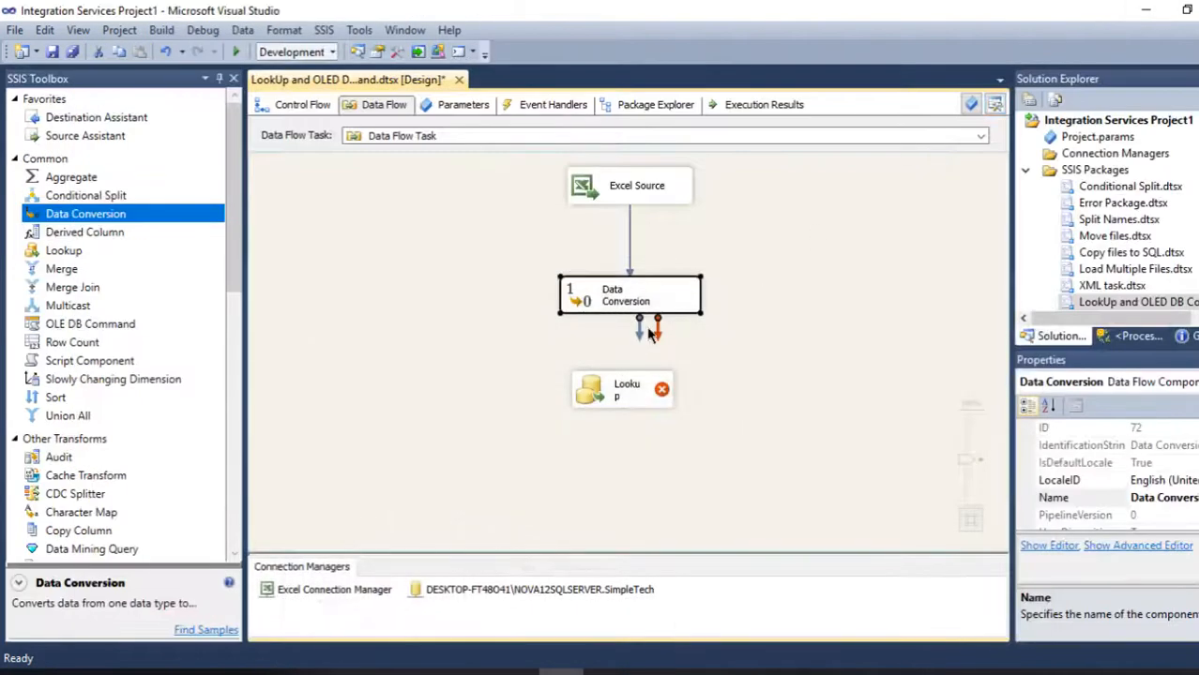
- In the Data Conversion, convert Player_ID to four-byte signed integer [DT_I4] as Copy of Player_ID
double_click(605, 305)
click(565, 168)
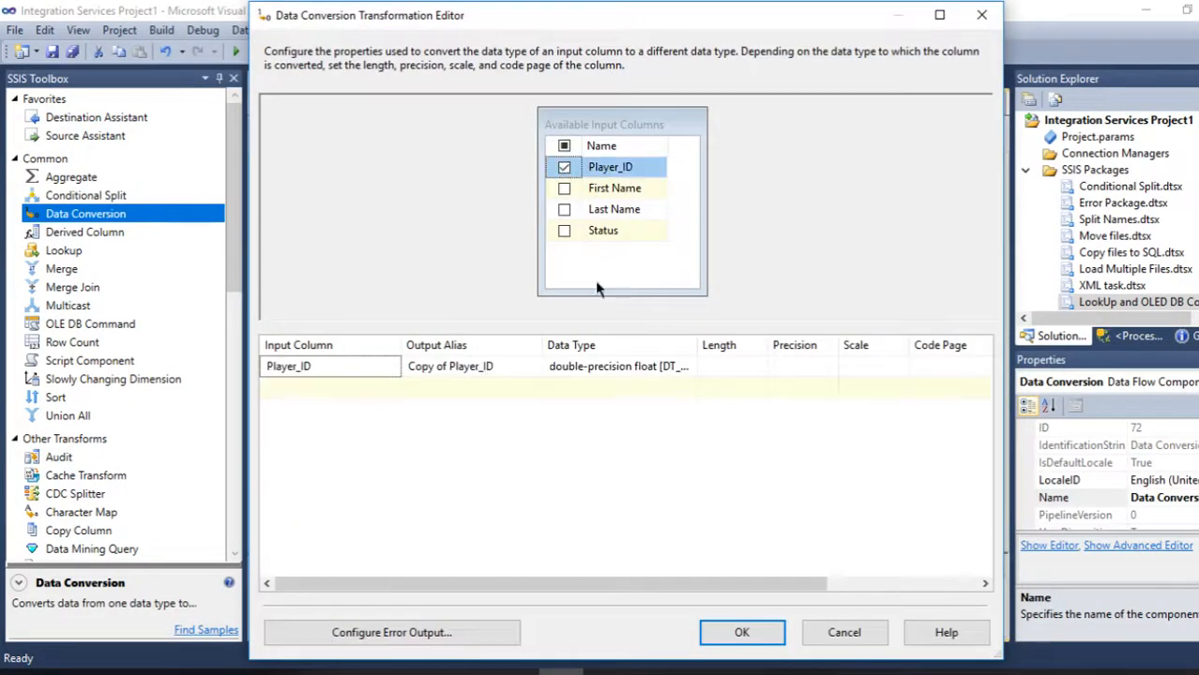
drag(695, 346, 768, 345)
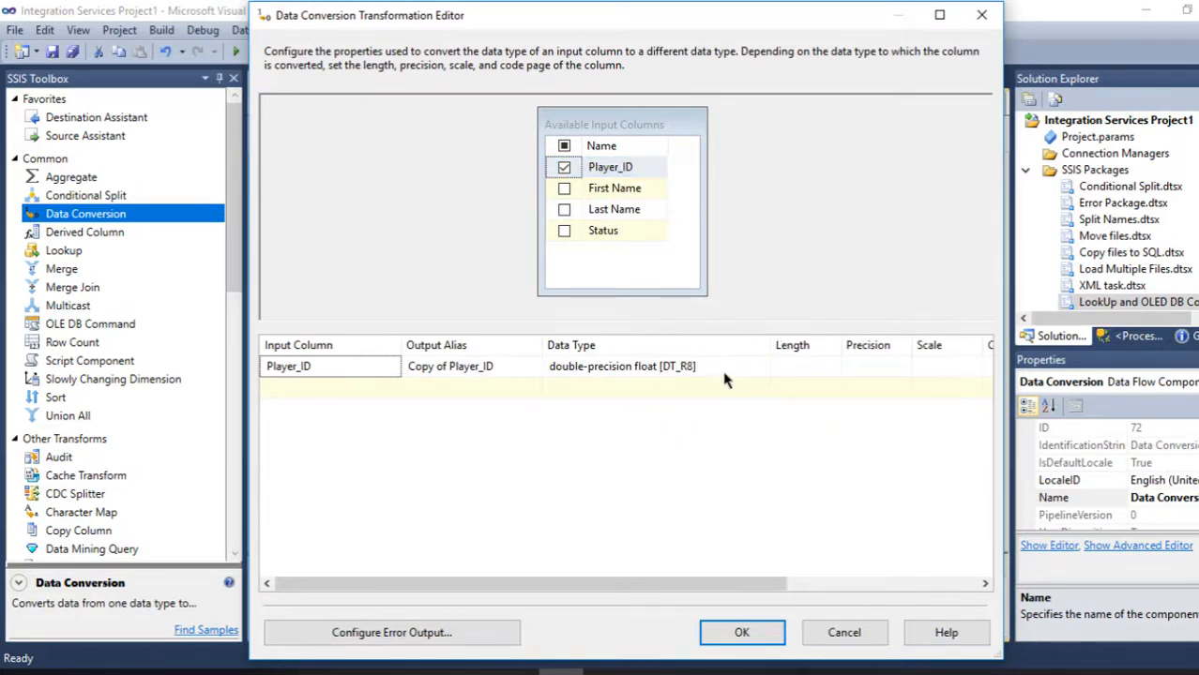
click(762, 370)
click(763, 368)
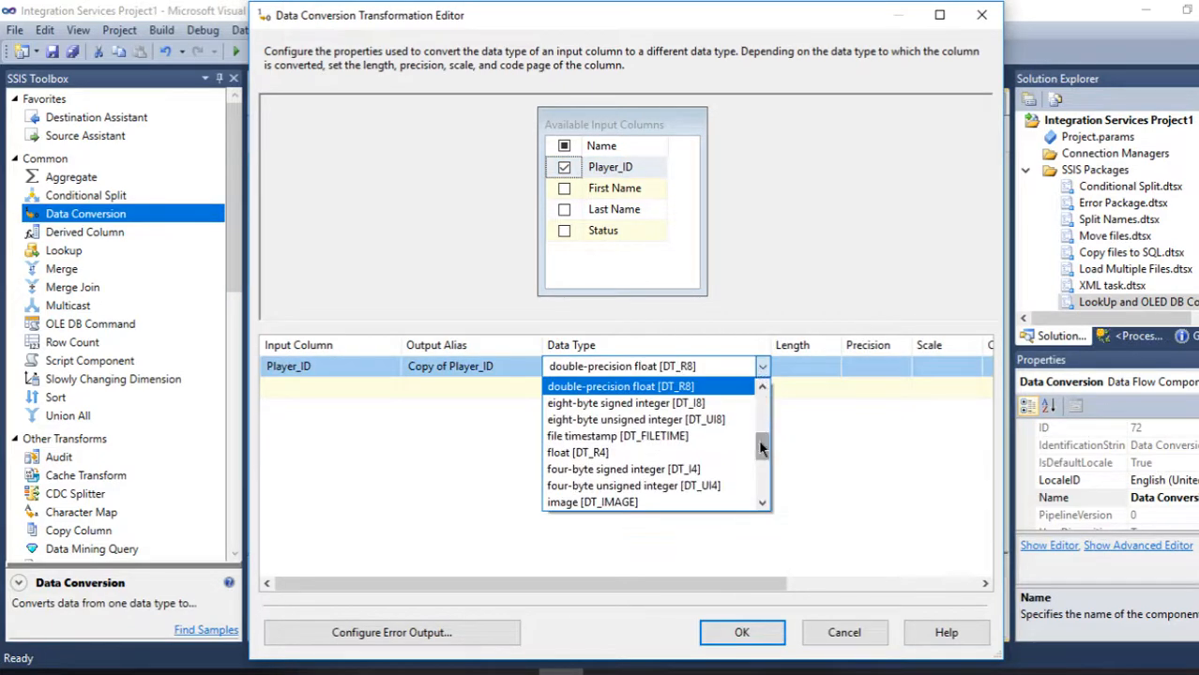
click(712, 470)
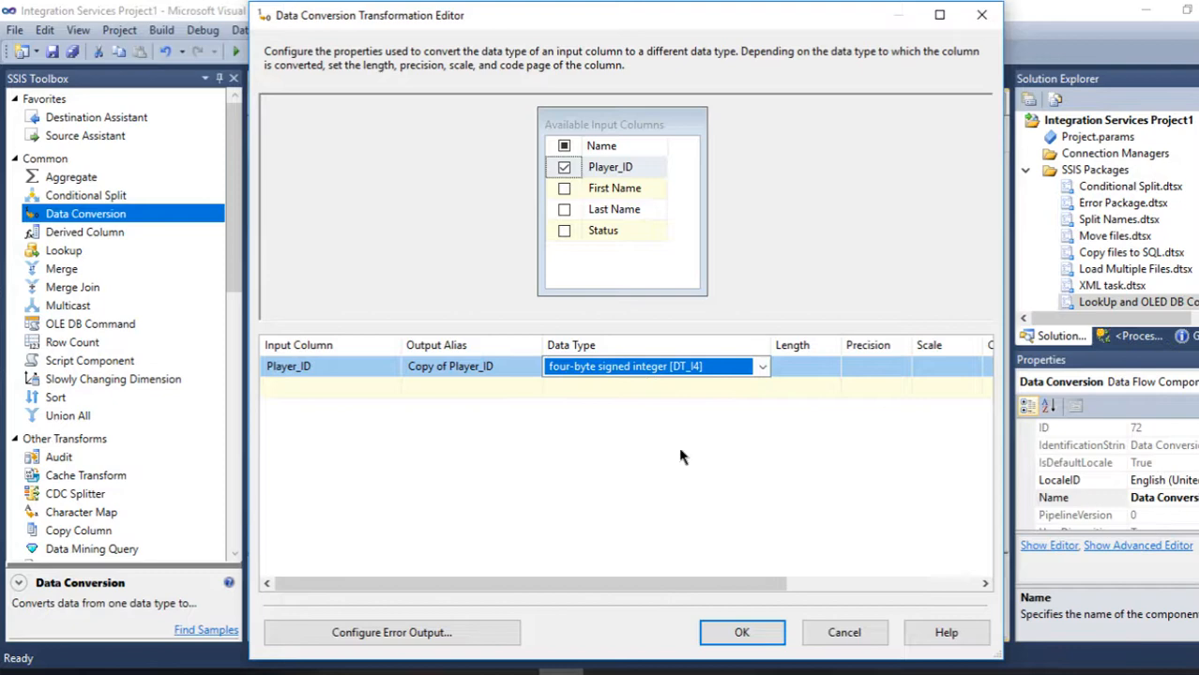
click(728, 636)
- Connect Data Conversion's output to the Lookup and set it to redirect unmatched rows to the no match output
drag(638, 349, 626, 392)
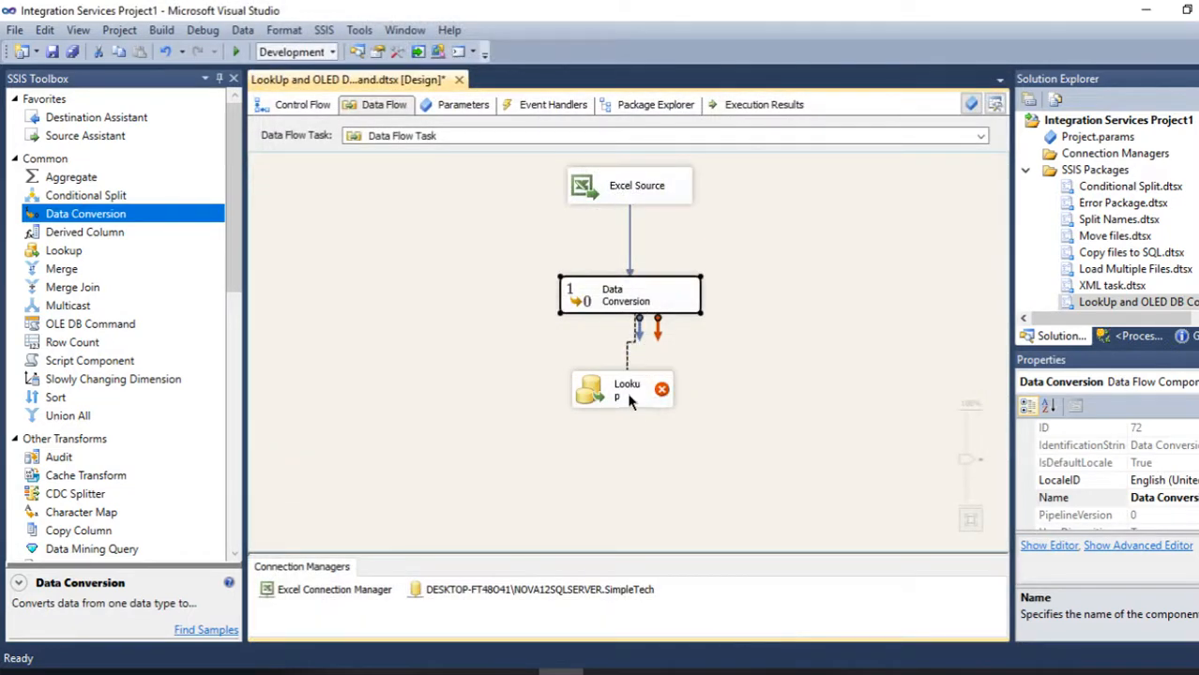
double_click(594, 394)
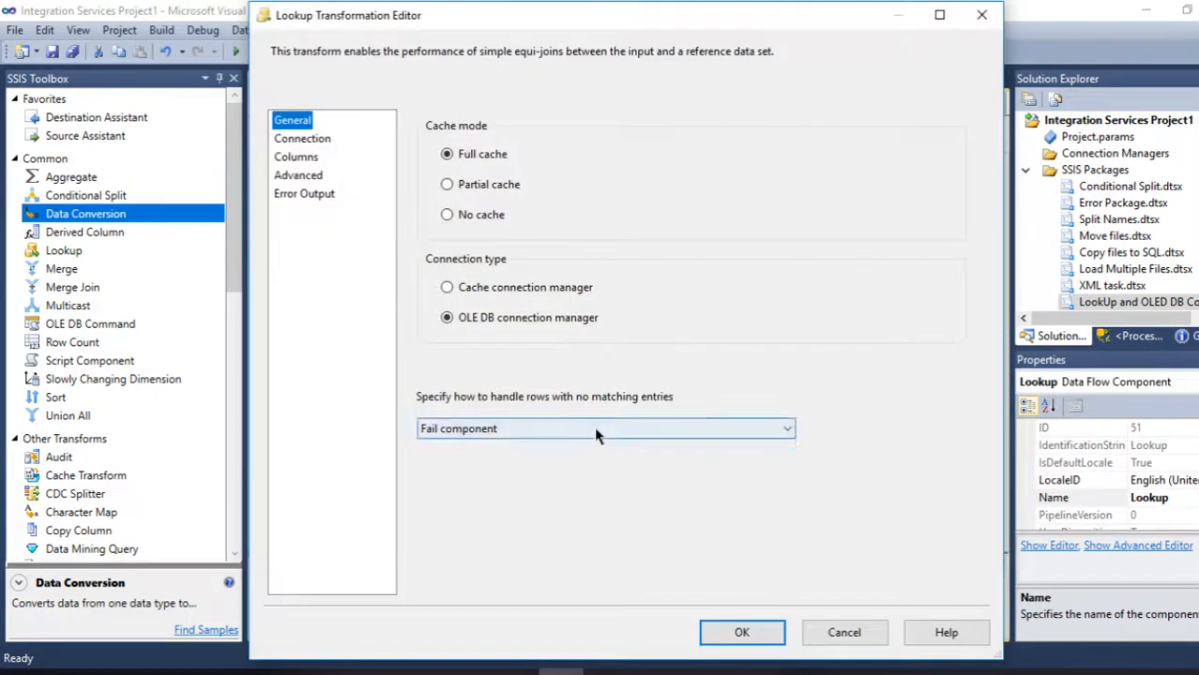
click(594, 427)
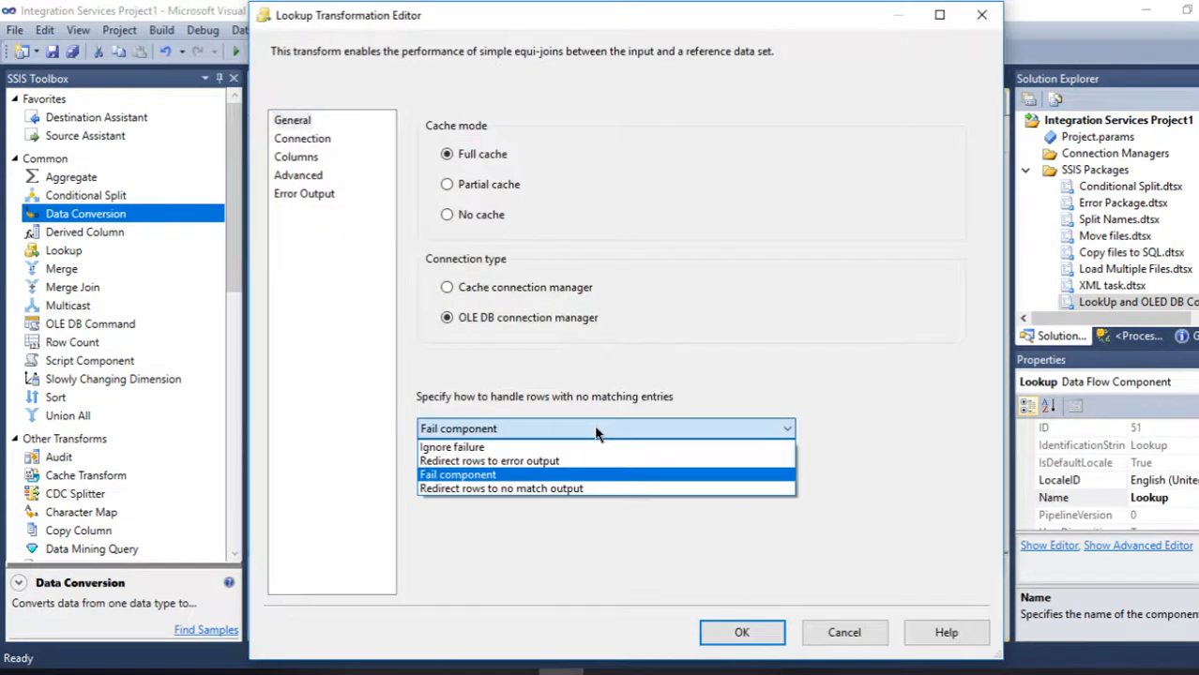
click(522, 493)
- Choose [dbo].[Player_List] as the Lookup's reference table
click(303, 141)
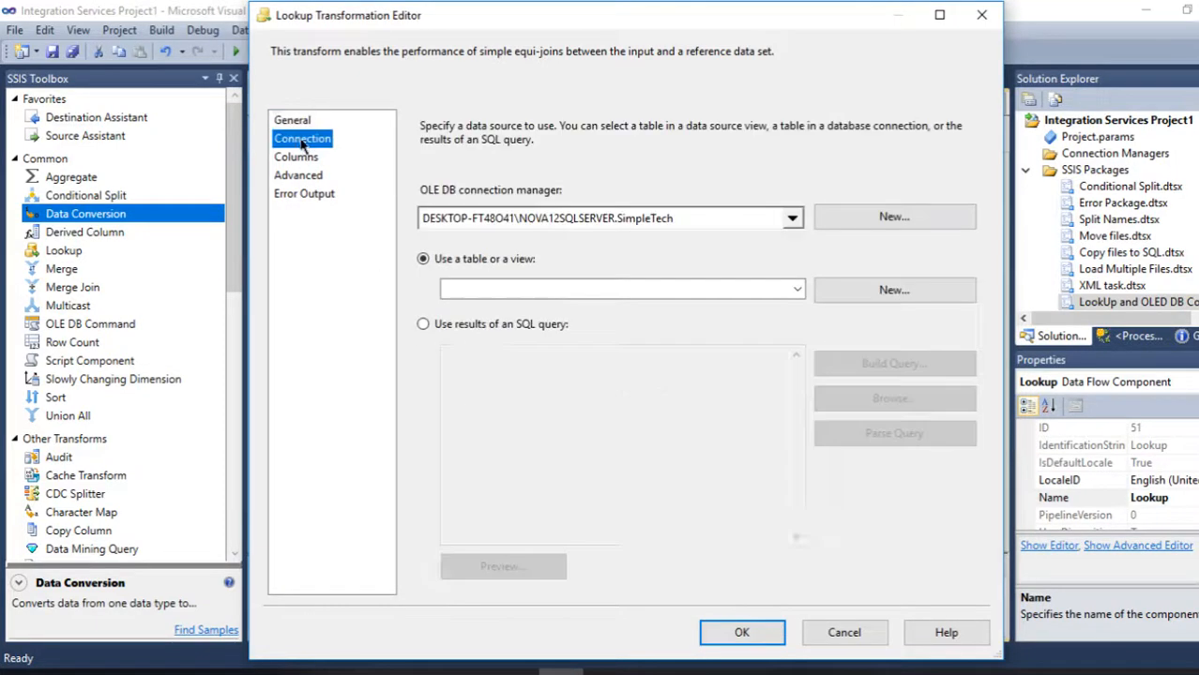
click(664, 292)
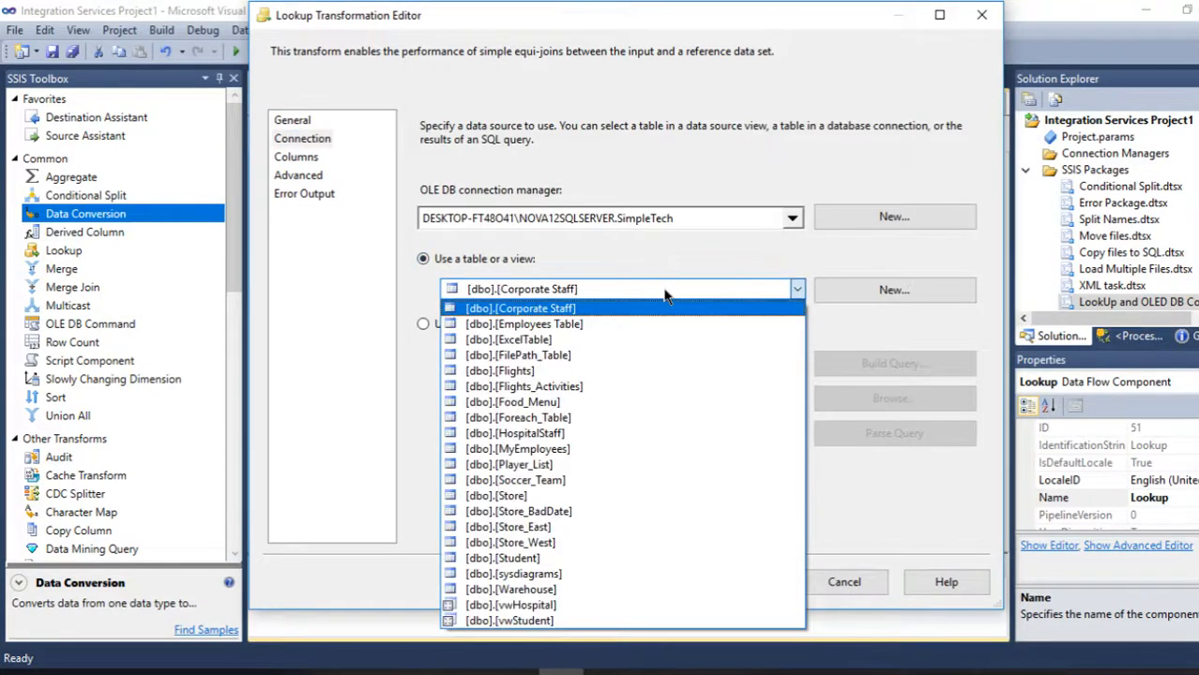
click(535, 466)
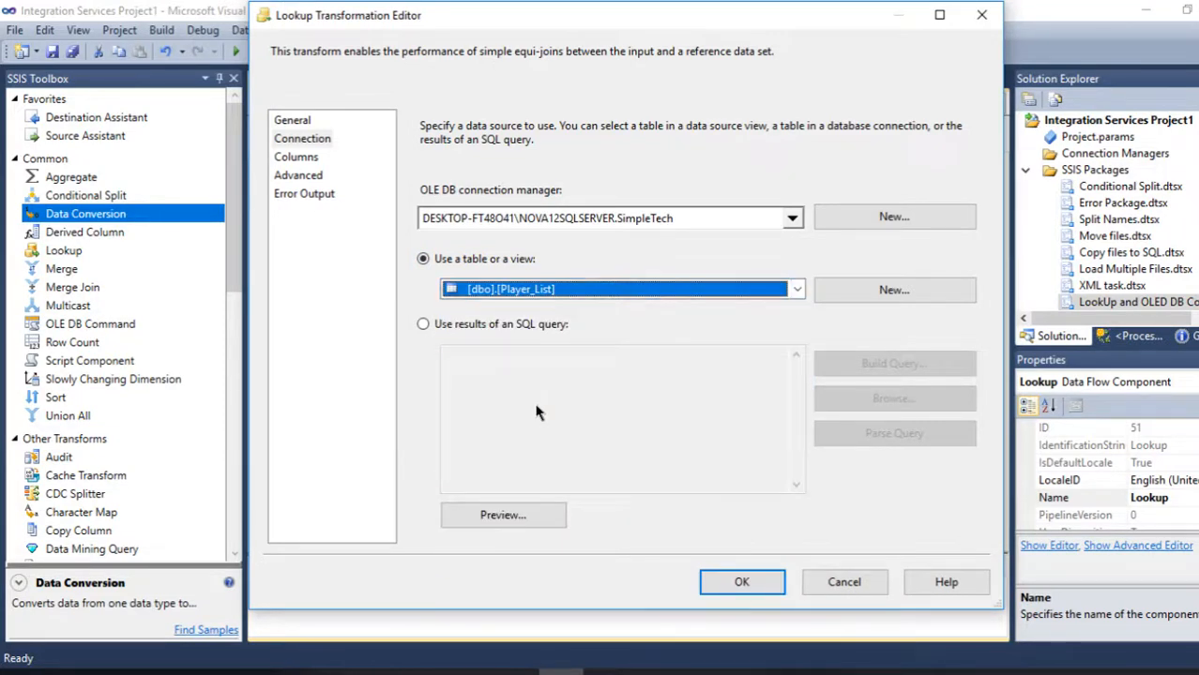
- Try to map the input Player_ID to the lookup Player_ID column
click(294, 157)
drag(553, 217, 830, 230)
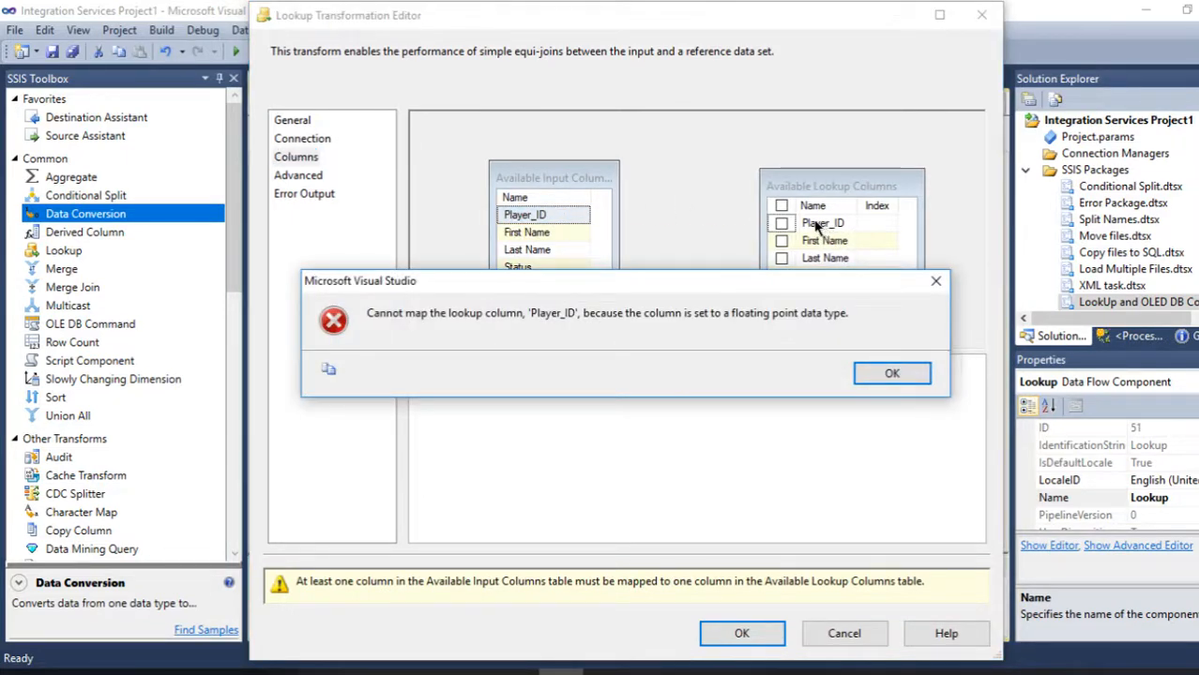
click(892, 373)
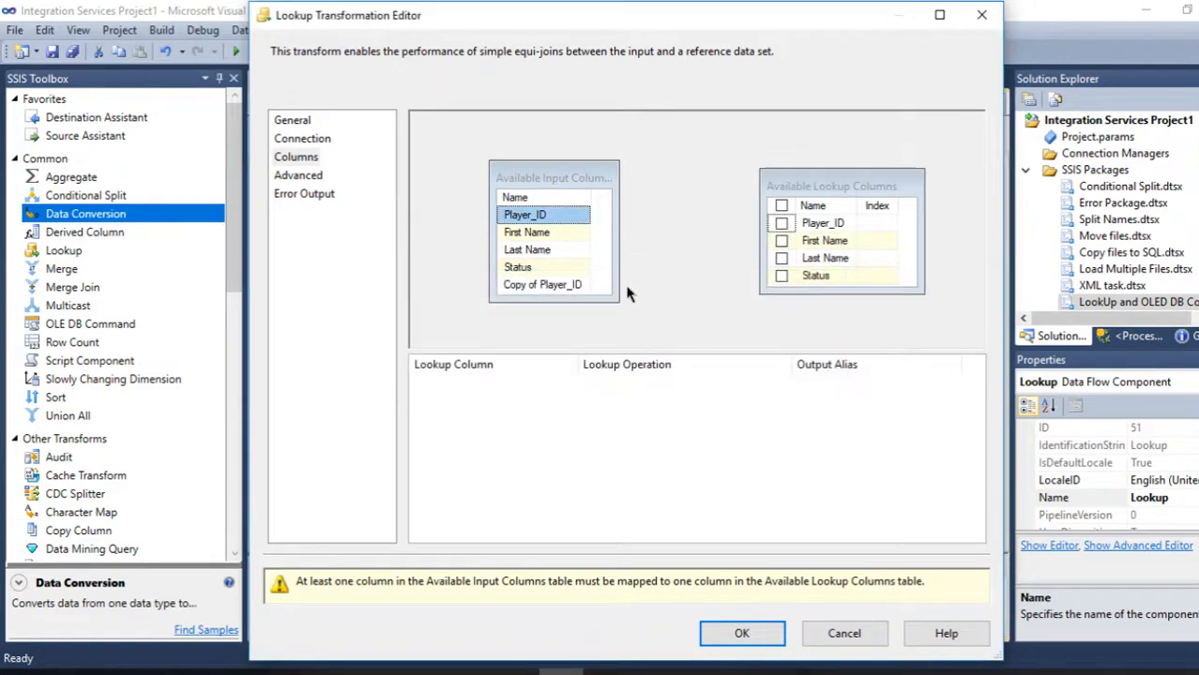
- Map Copy of Player_ID to the lookup Player_ID column, confirm the Lookup editor, and widen the Lookup shape
drag(579, 291, 831, 231)
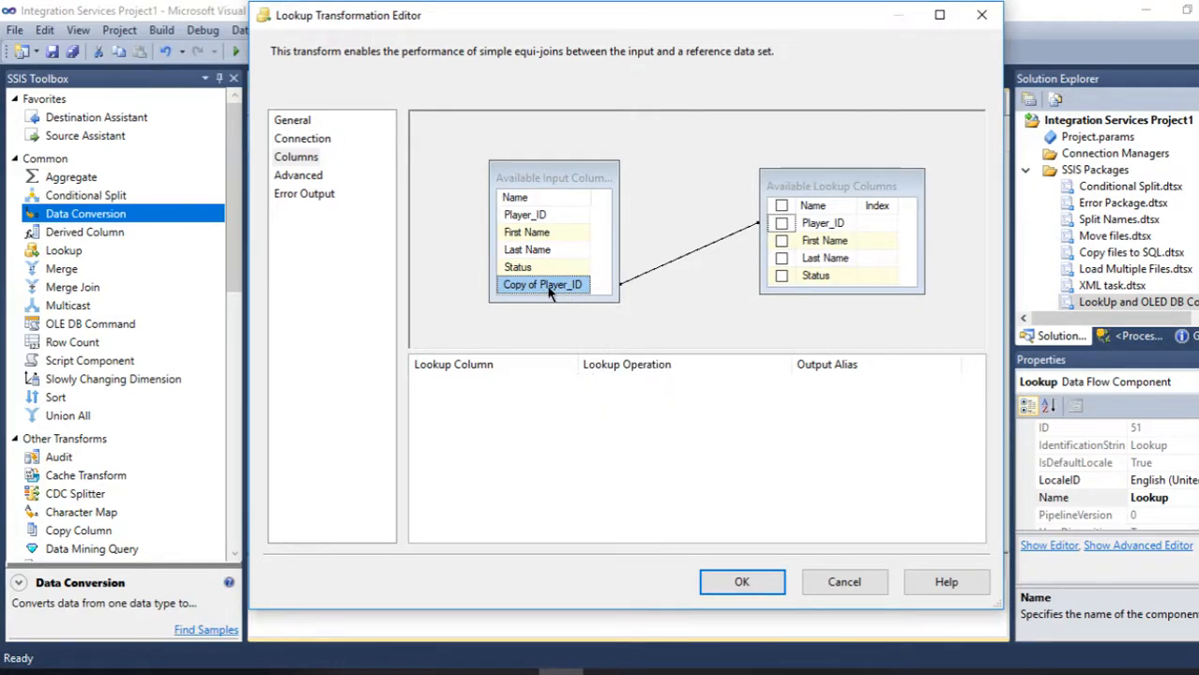
click(741, 580)
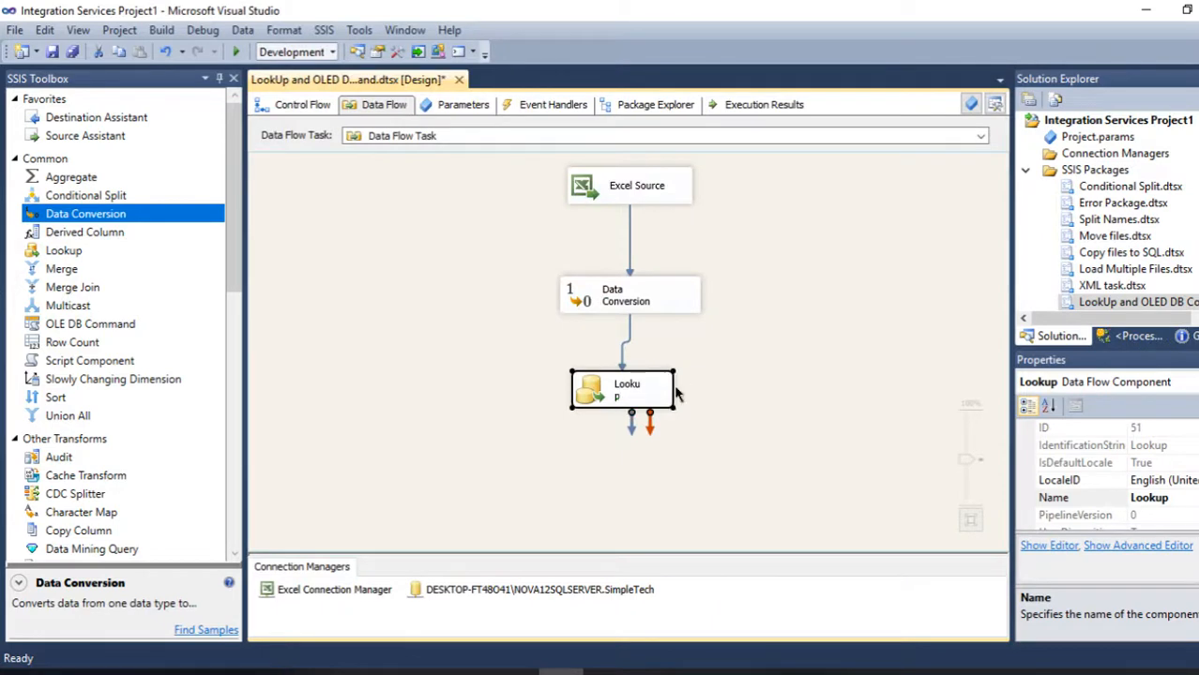
drag(673, 389, 701, 390)
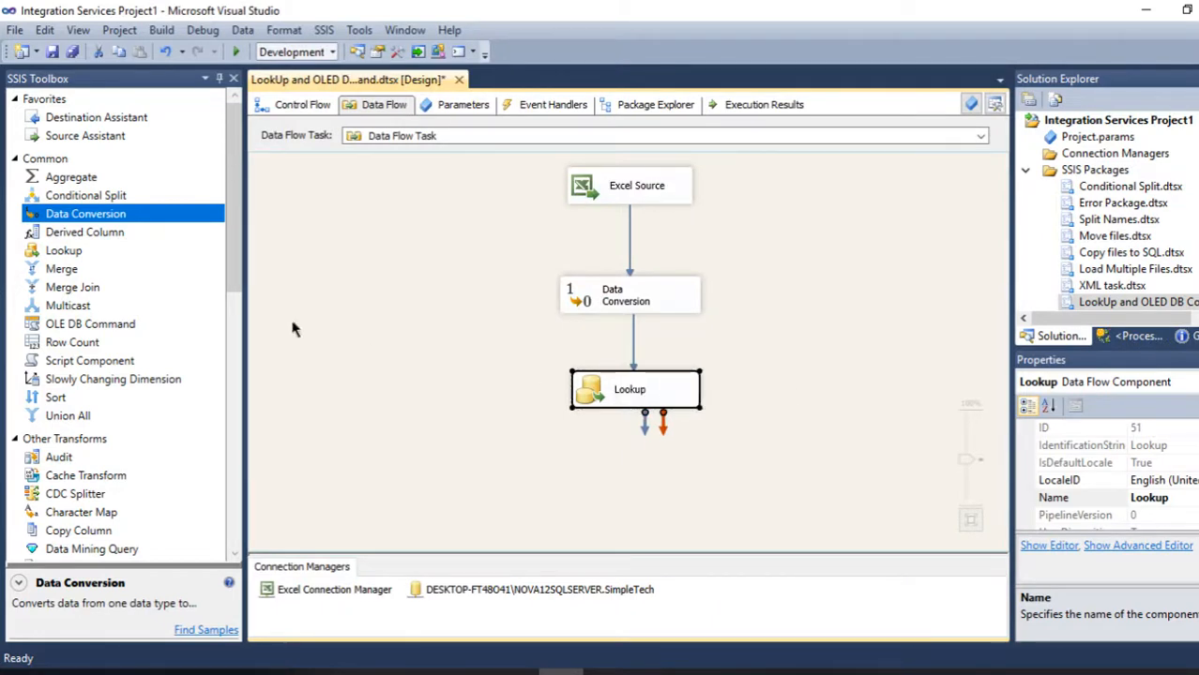
- Add an OLE DB Command to the data flow and connect the Lookup Match Output to it
drag(81, 323, 401, 490)
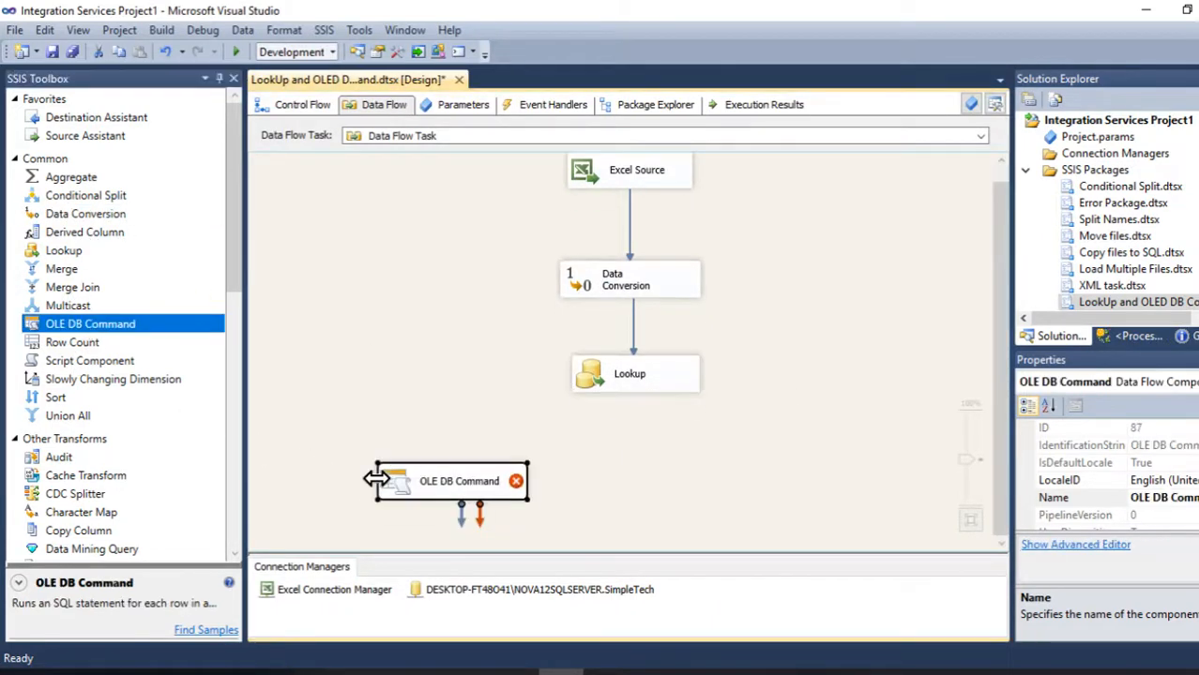
click(618, 399)
drag(642, 424, 489, 474)
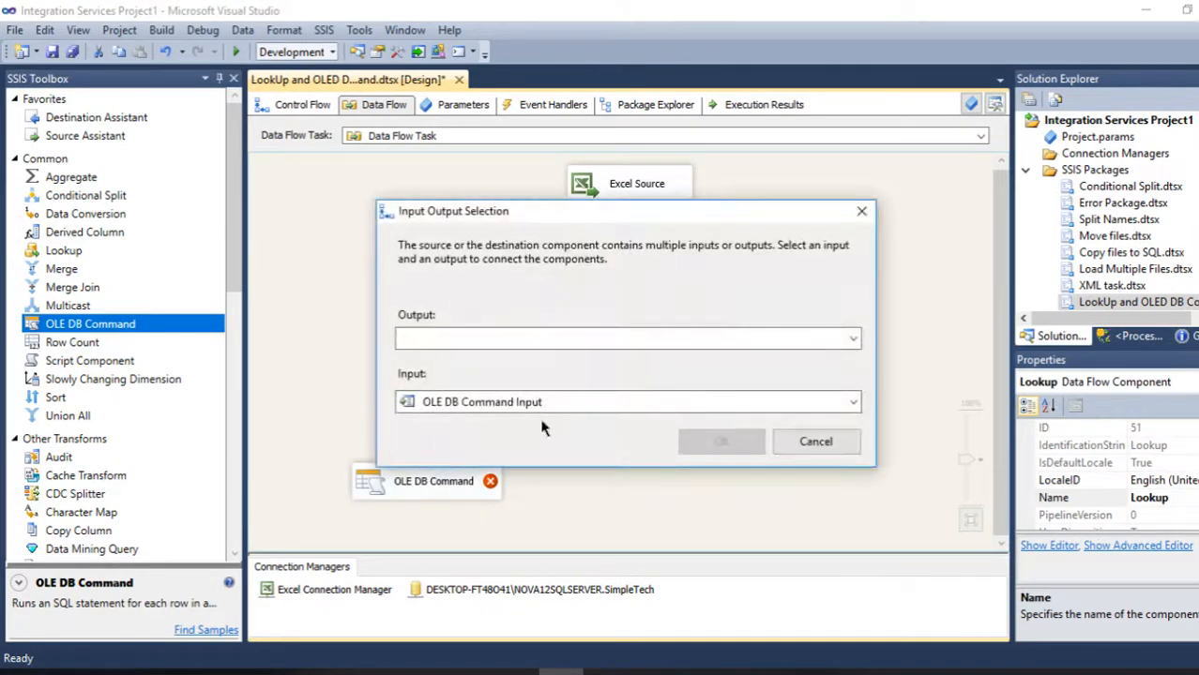
click(597, 341)
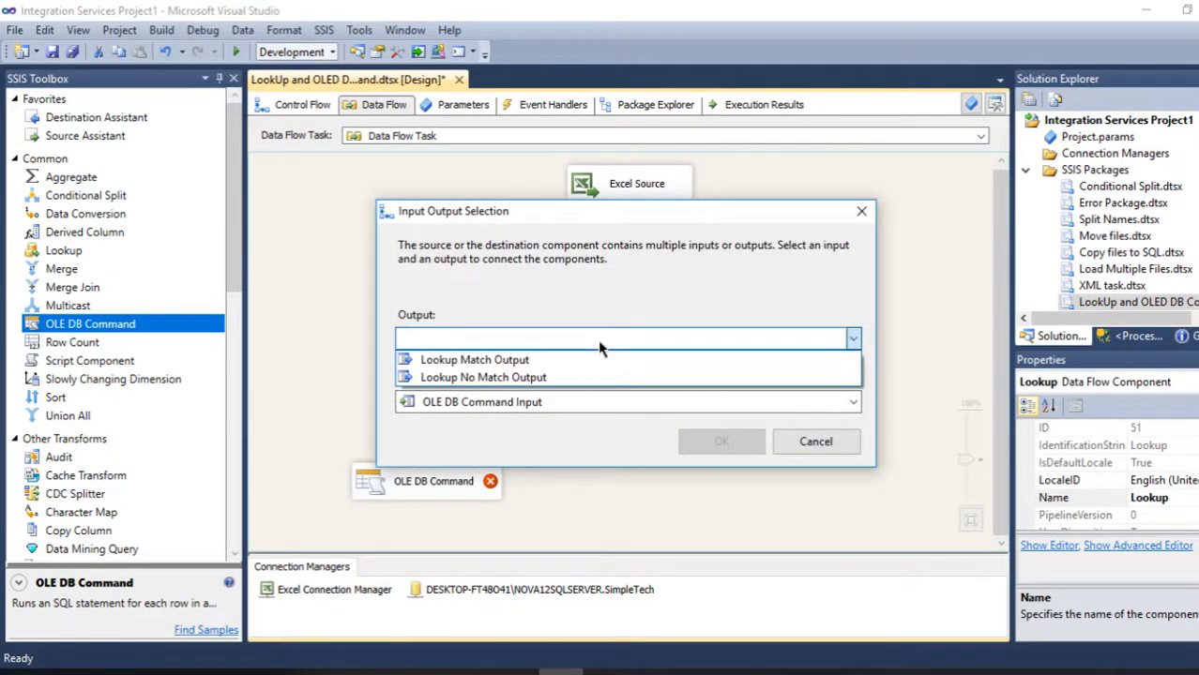
click(485, 360)
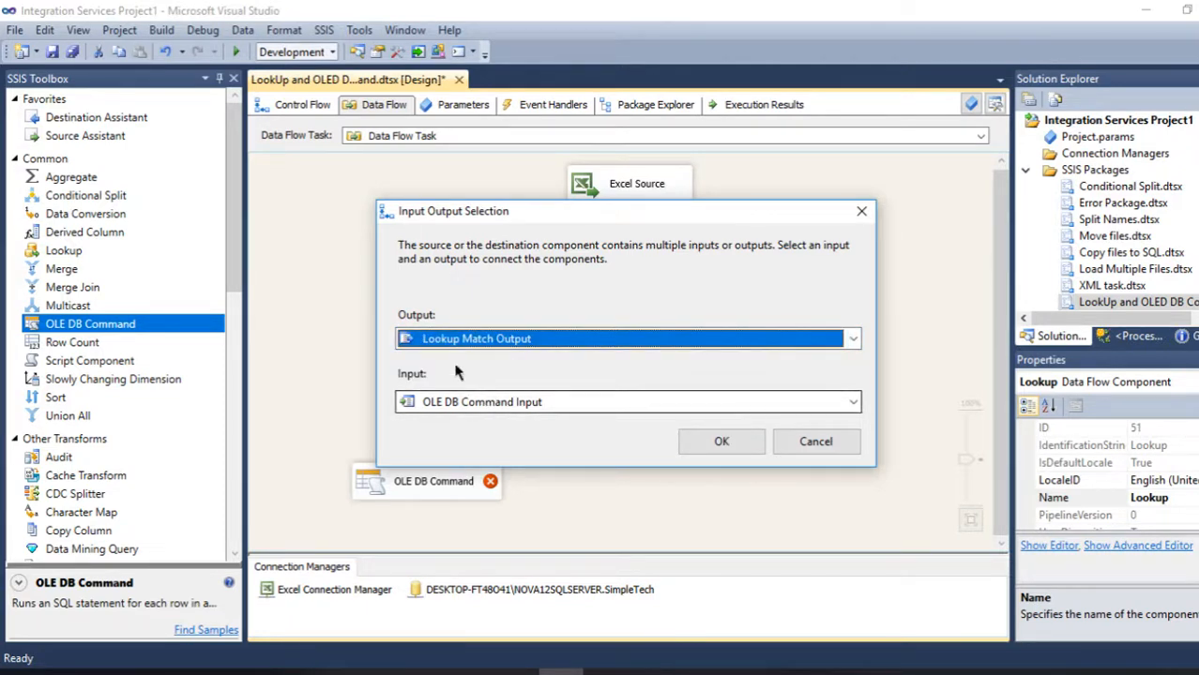
click(695, 443)
click(392, 488)
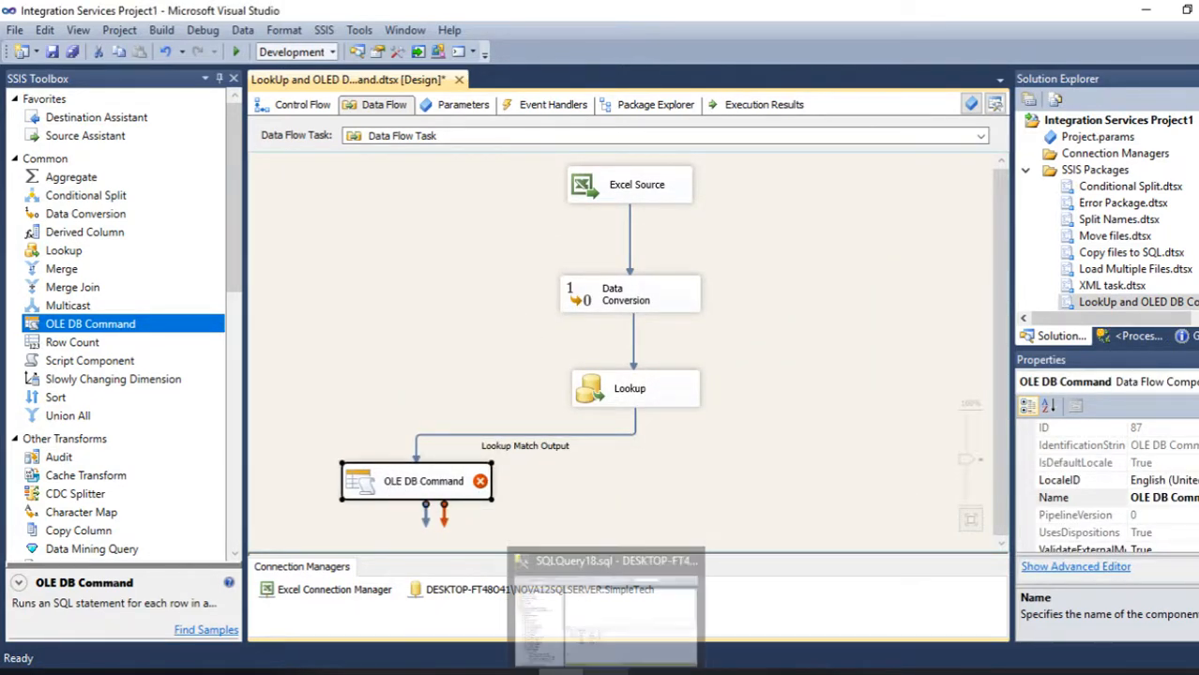
- In the SQL query window, start an Update statement for [dbo].[Player_List] on a new line
click(604, 672)
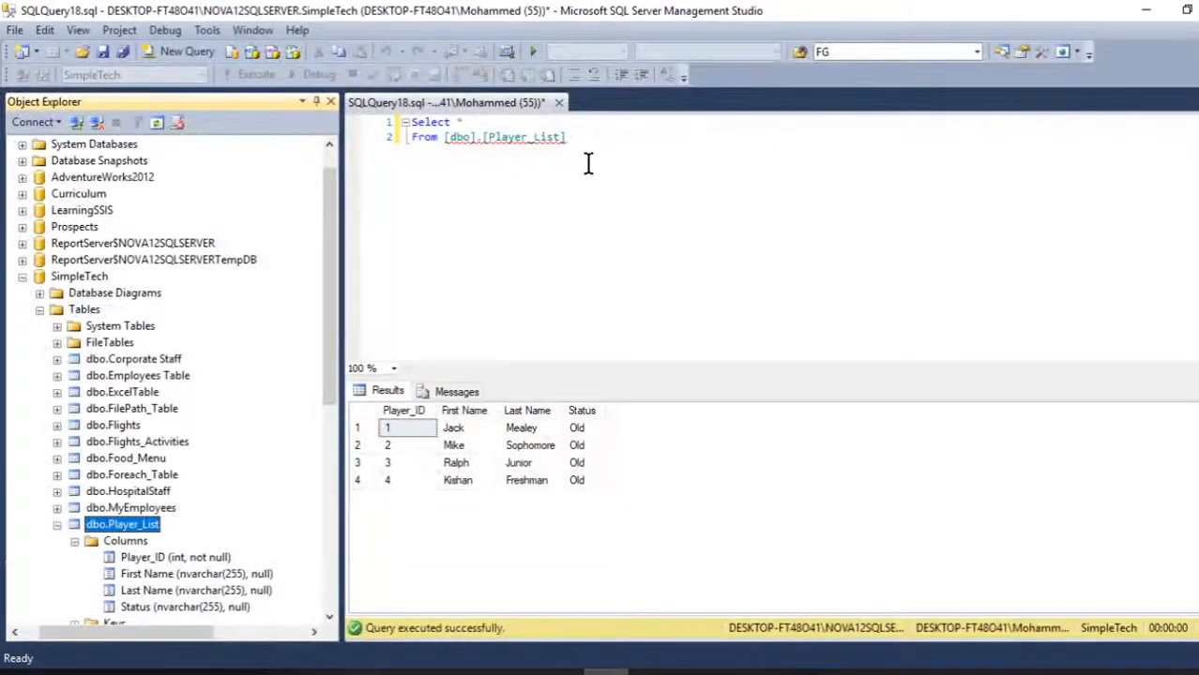
click(630, 155)
key(Return)
key(Return)
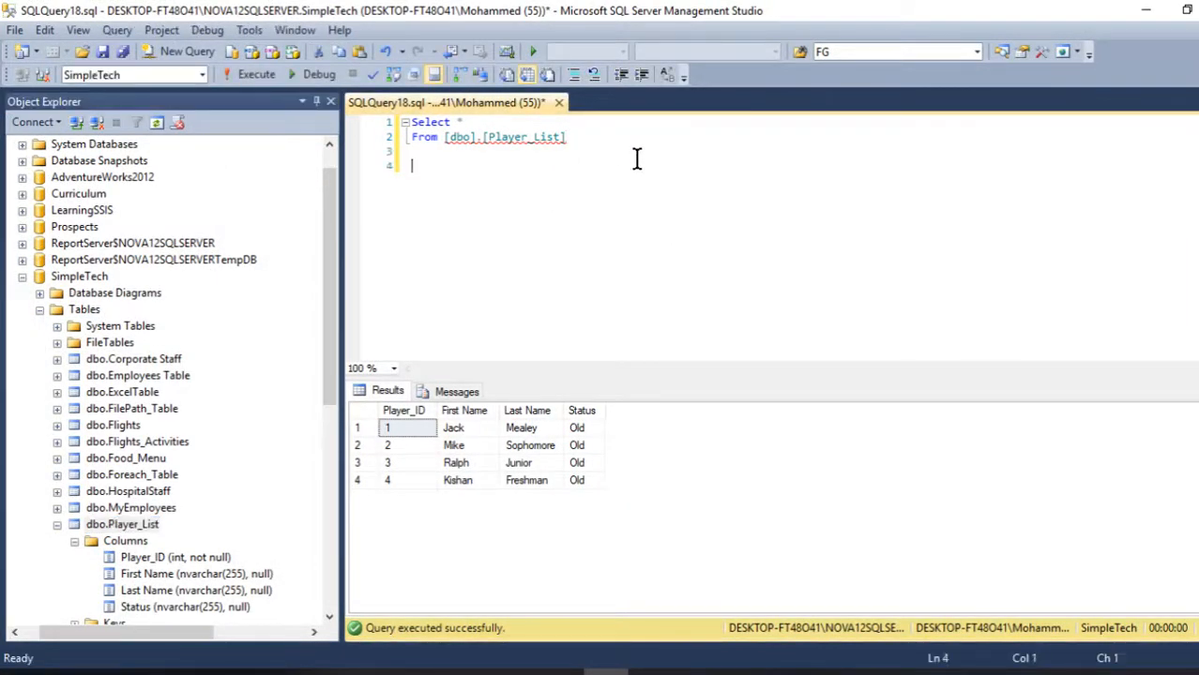
key(Return)
text(Update [)
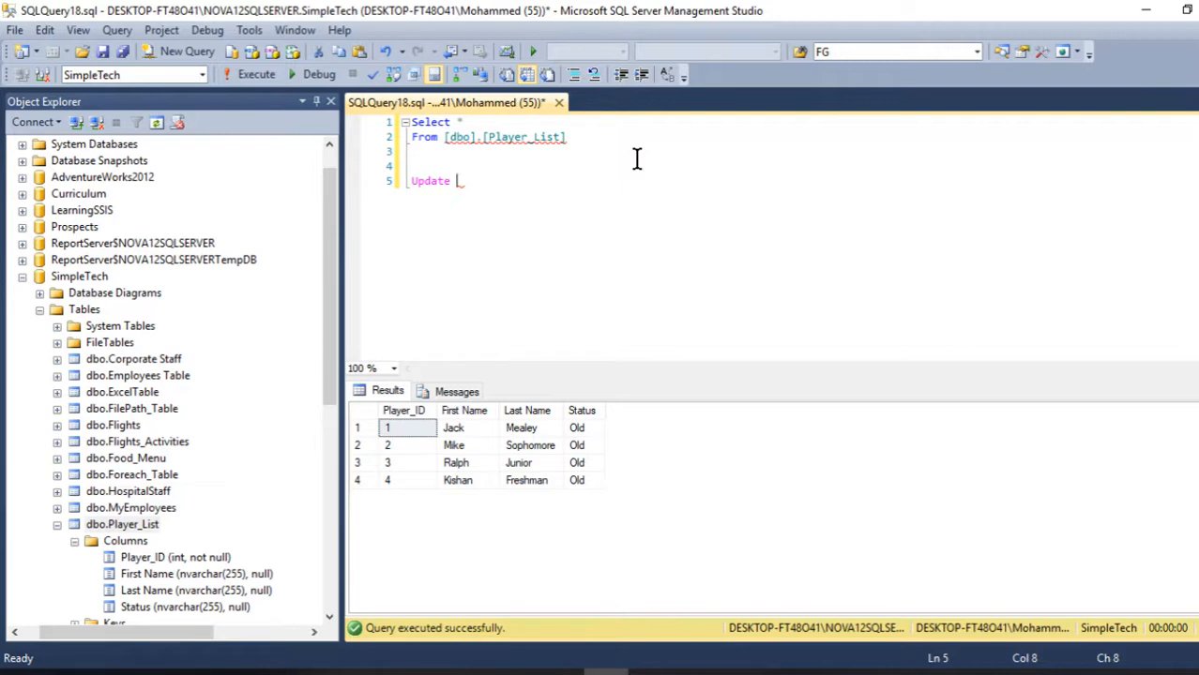
drag(568, 137, 444, 137)
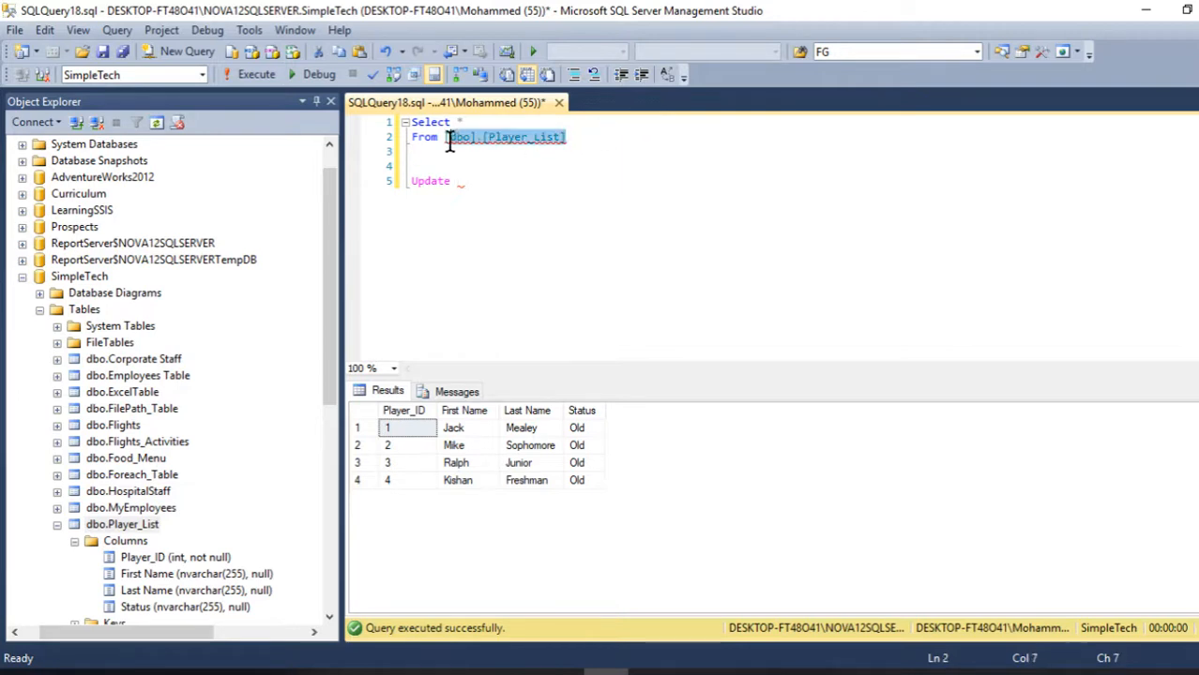
key(ctrl+c)
click(489, 182)
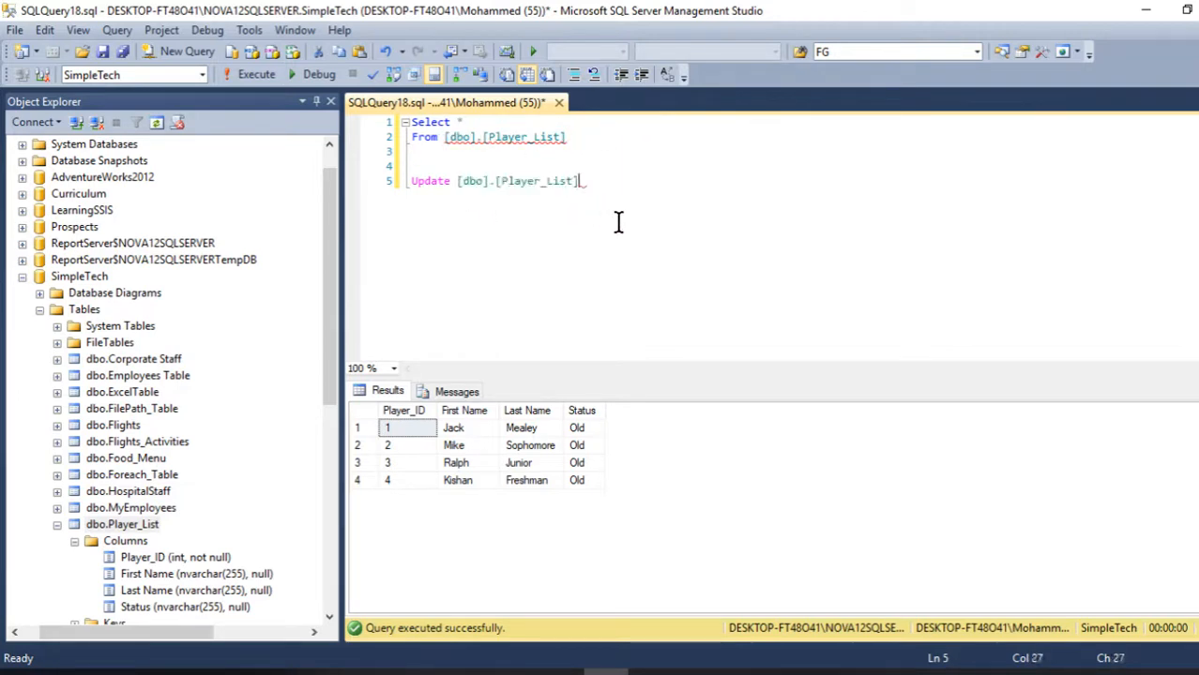
key(ctrl+v)
key(Return)
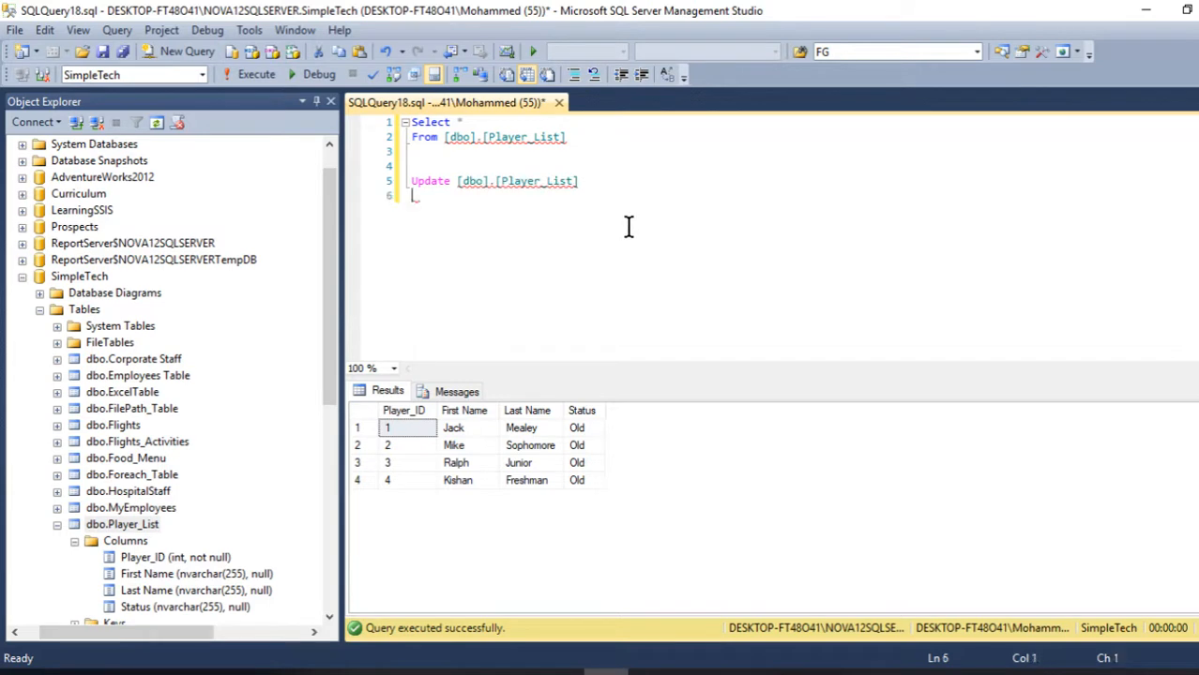
- Add a Set clause assigning the parameter ? to [First Name]
text(Set FirstNa)
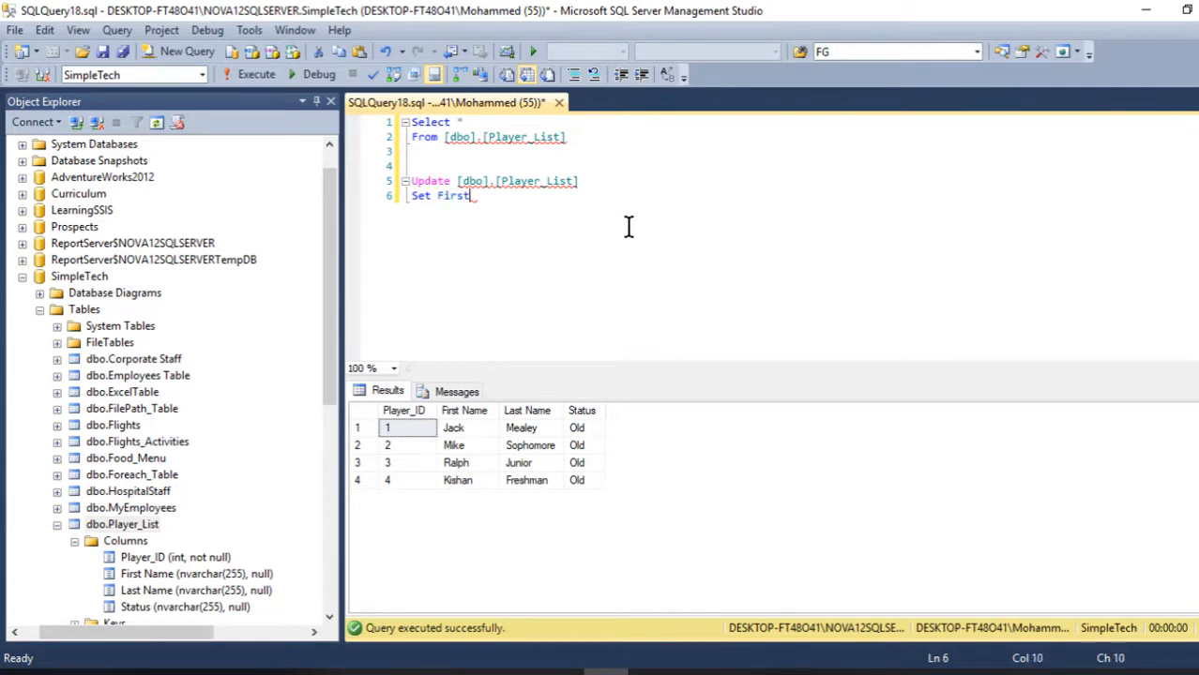
key(BackSpace)
key(BackSpace)
click(44, 29)
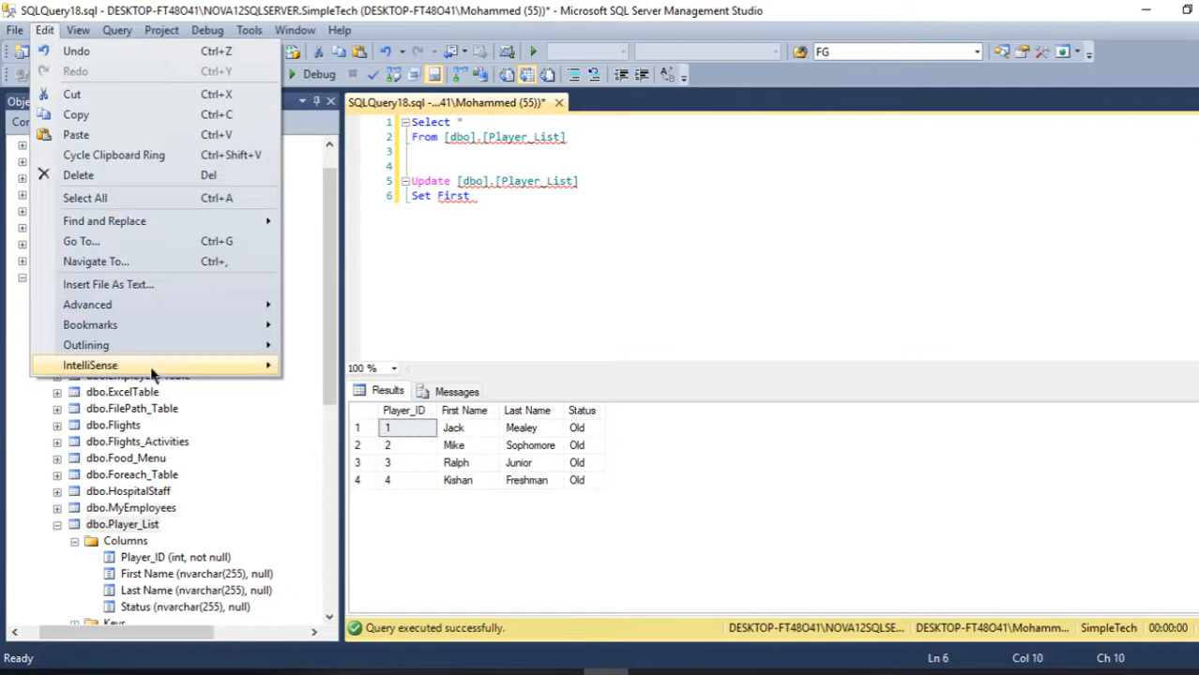
mouse_move(153, 372)
click(342, 467)
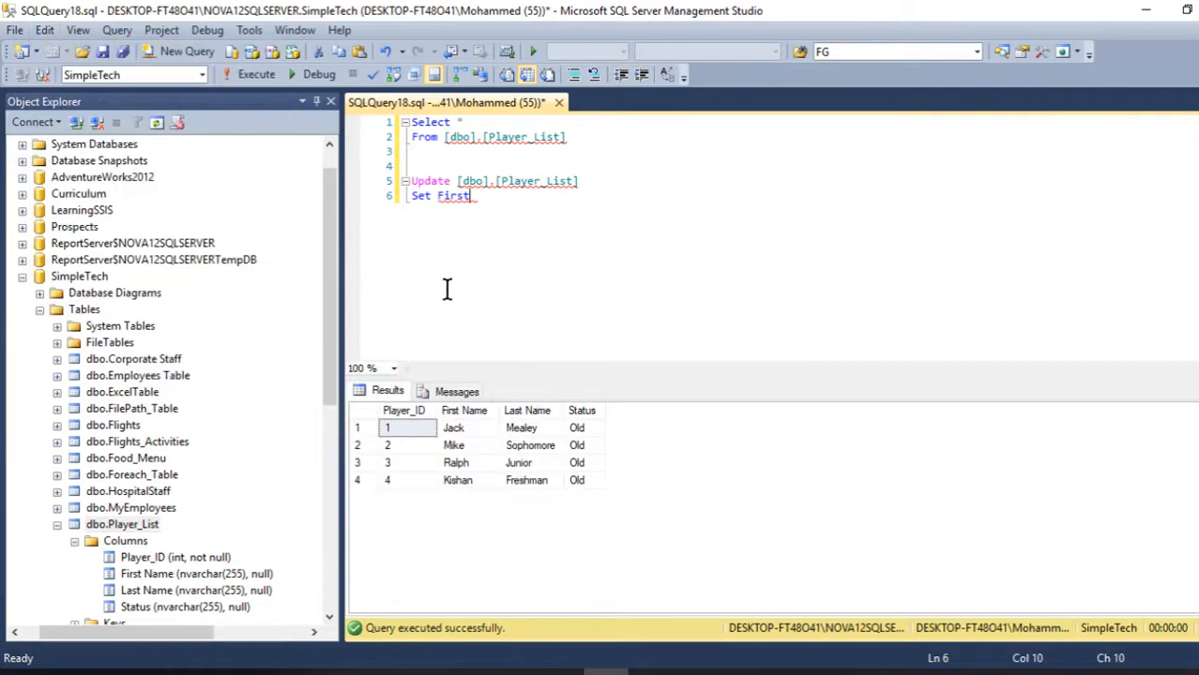
click(437, 196)
text([)
key(Right)
key(Right)
key(Right)
key(Right)
key(Right)
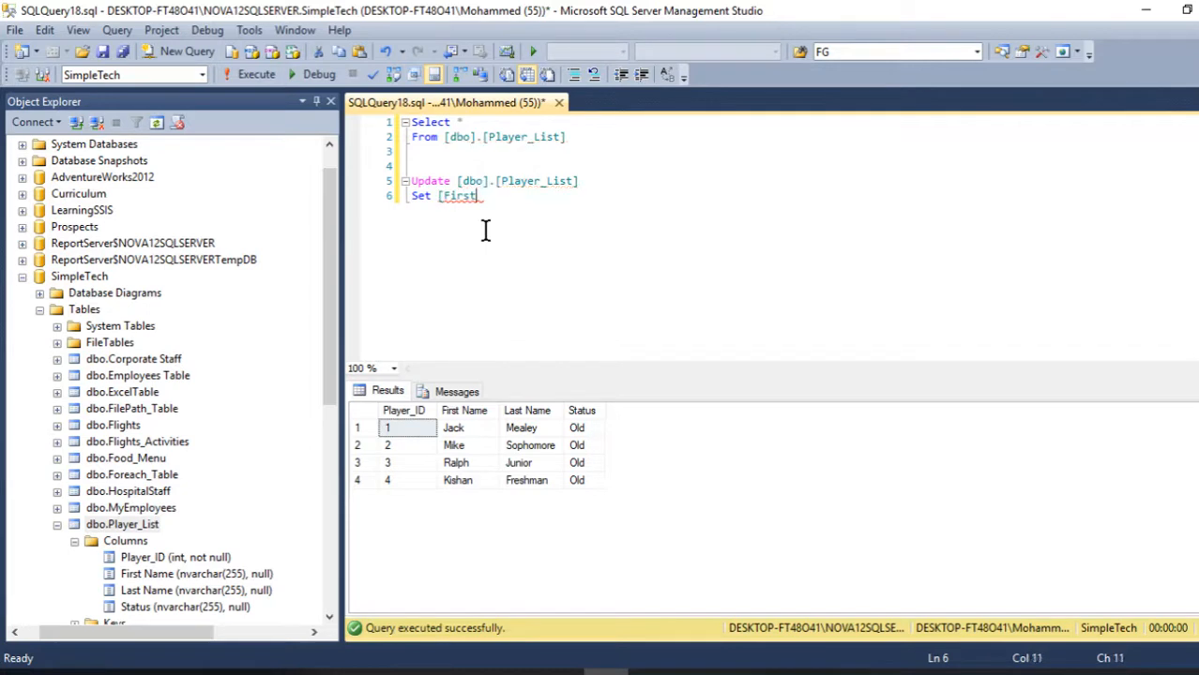
text(Name] )
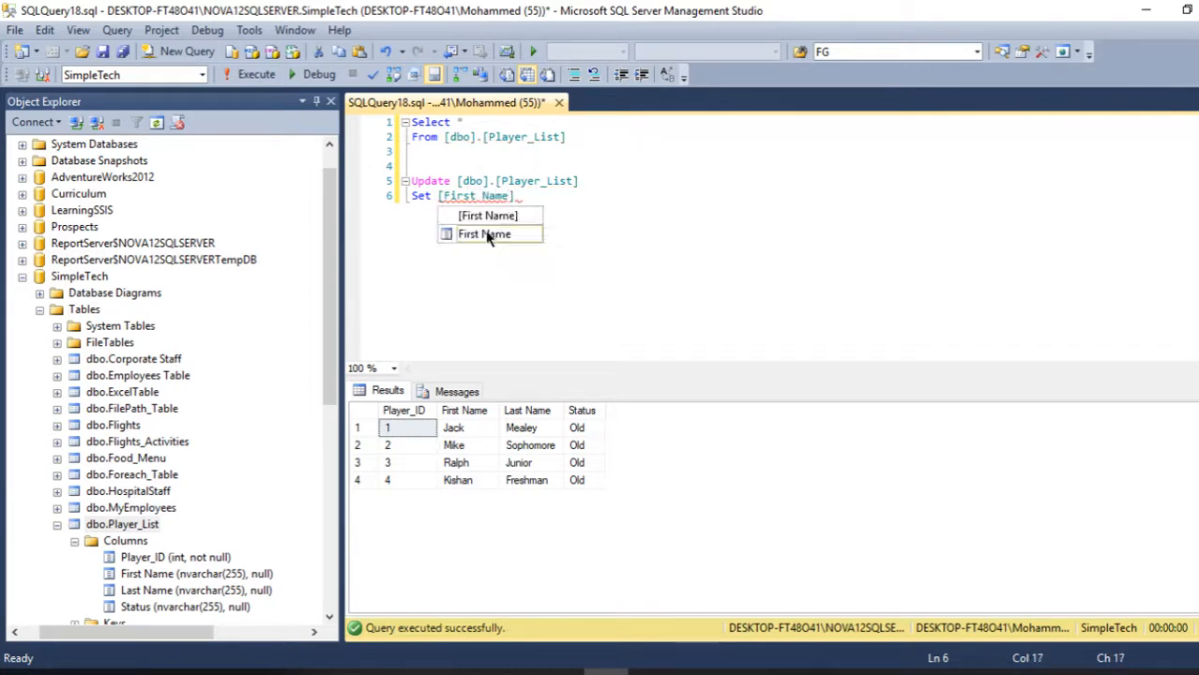
text(= '?)
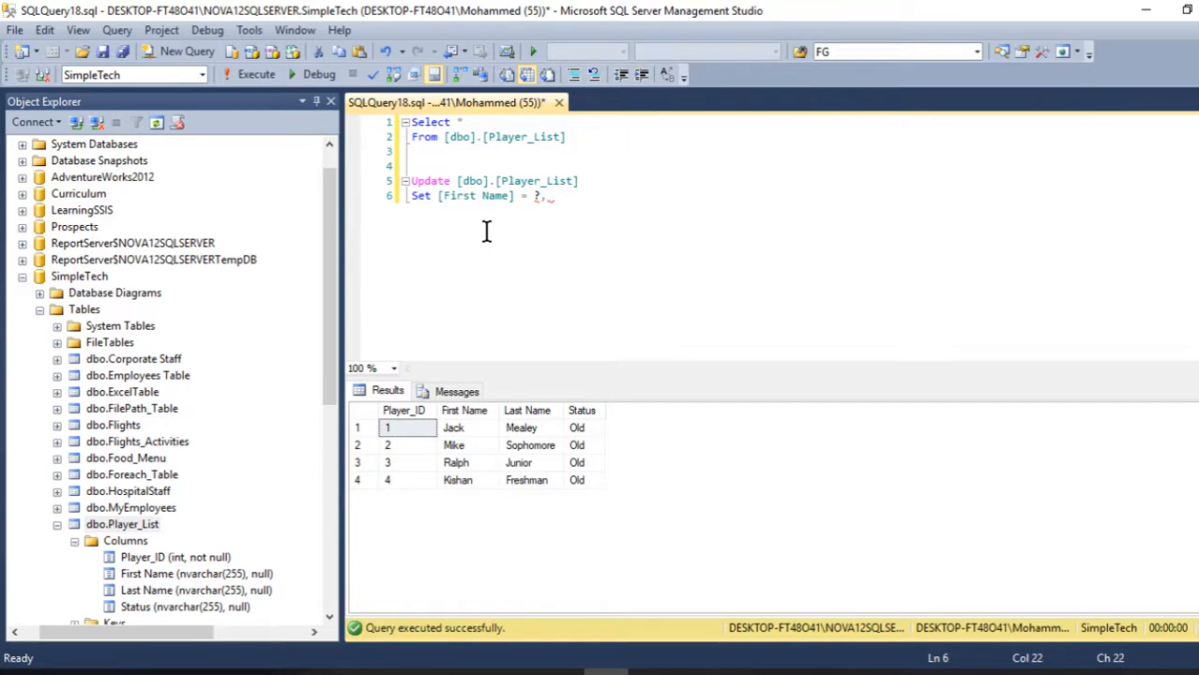
mouse_move(533, 195)
key(Return)
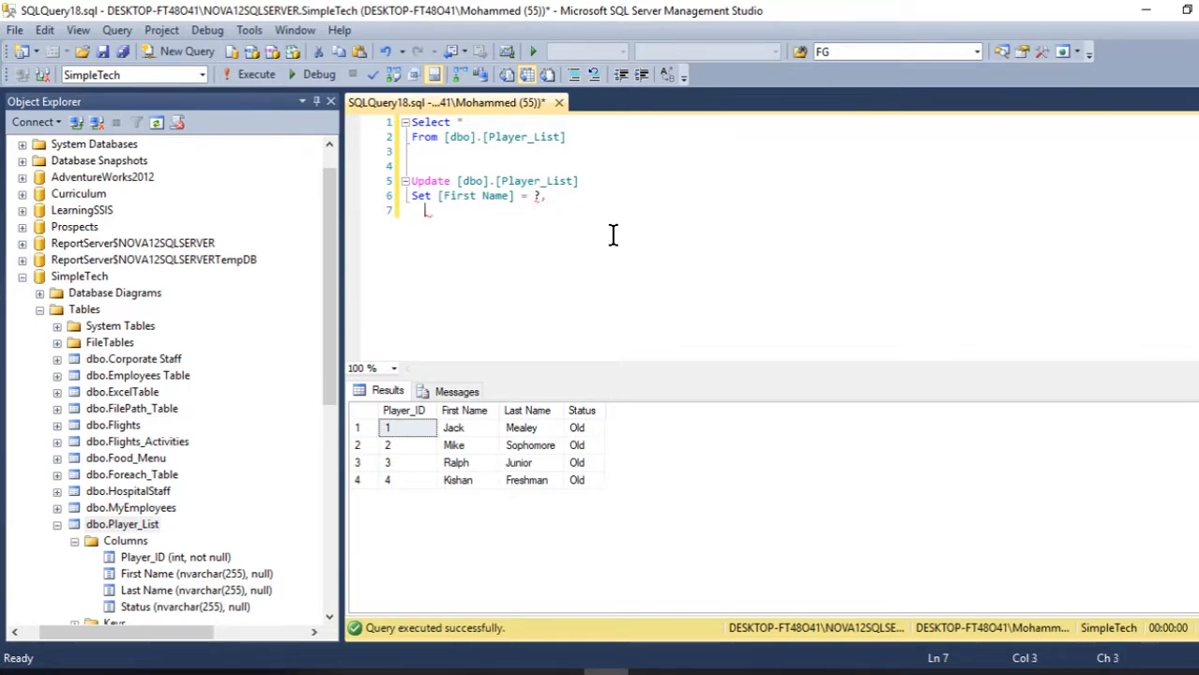
- Assign ? to [Last Name] and label the parameters with comments -- 0 and -- 1
text([Last Name])
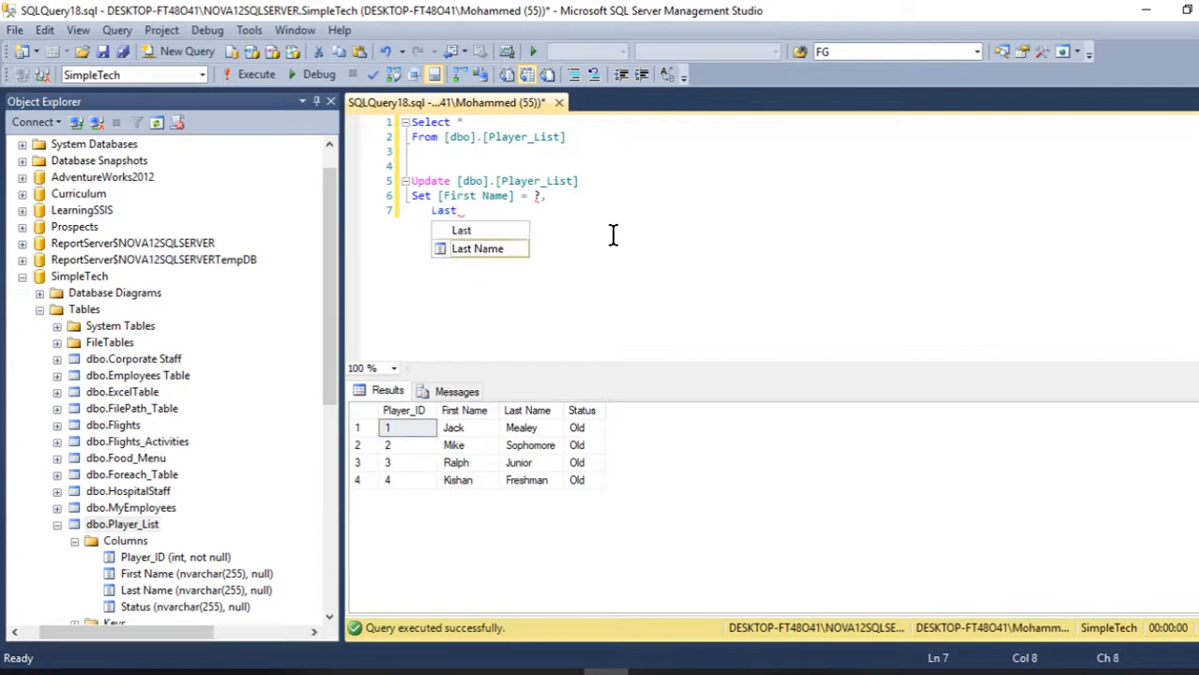
text(= )
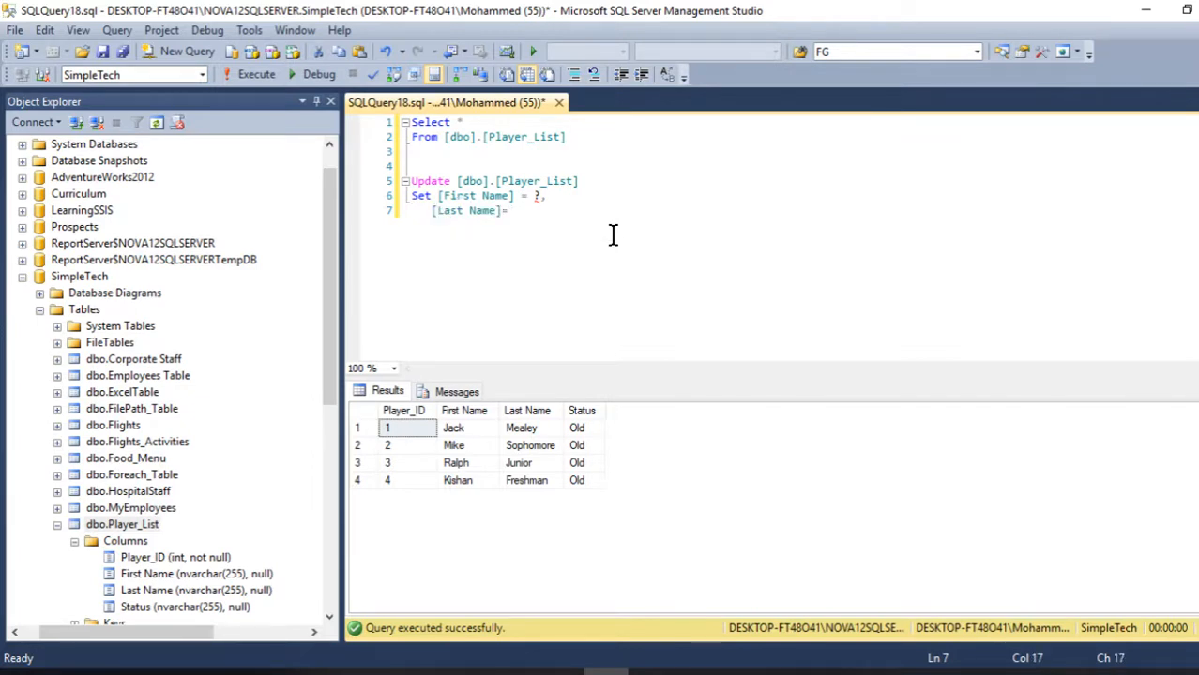
text(?)
key(Up)
key(Right)
key(Right)
key(Right)
key(Right)
key(Right)
key(Left)
text(-- 0)
key(Down)
key(BackSpace)
key(BackSpace)
key(Return)
- Assign ? to [Status] with the comment -- 2
text(St)
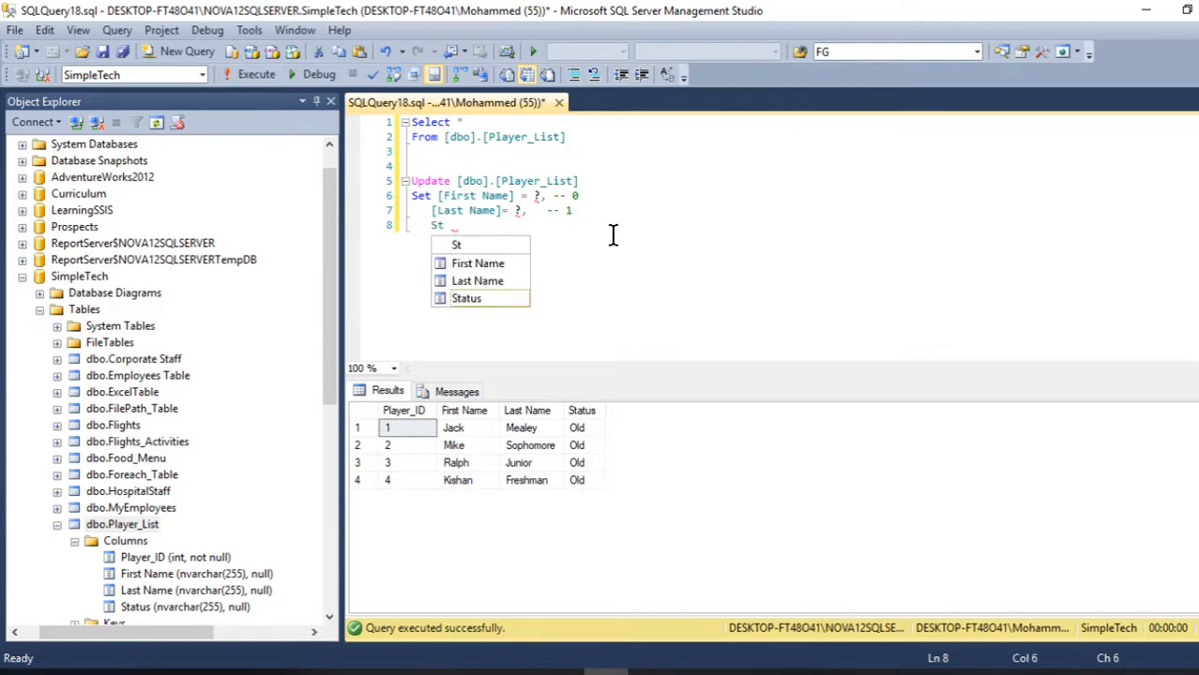
key(Tab)
text(= )
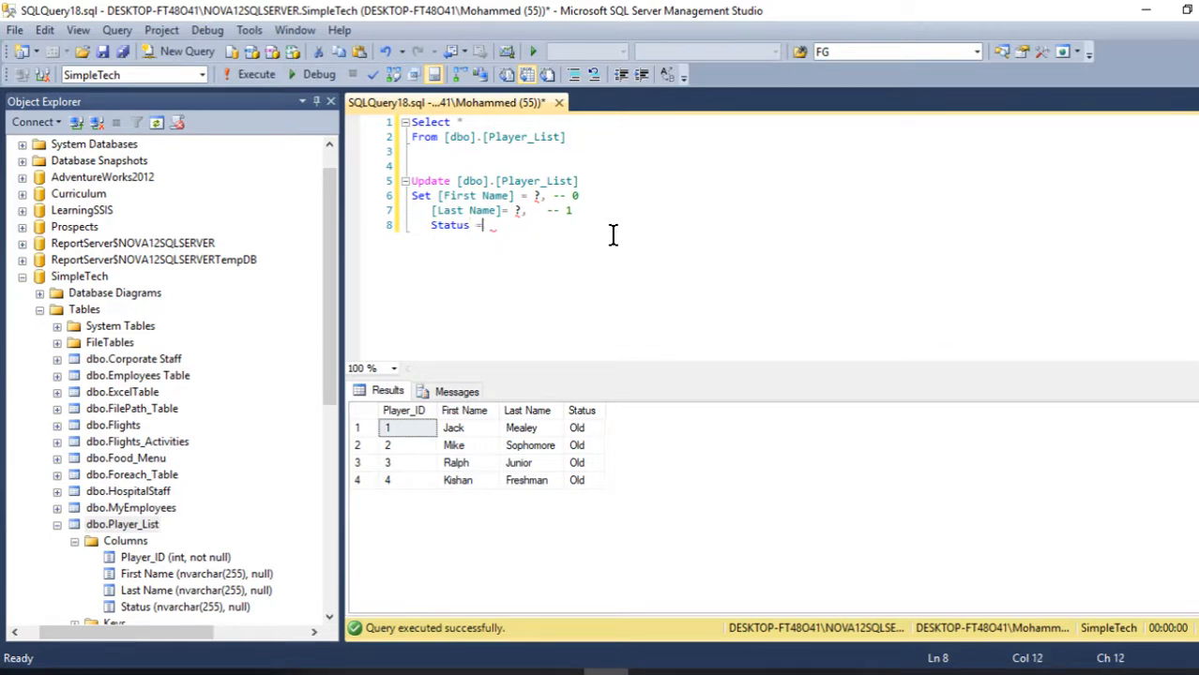
text(?)
text(])
key(Left)
key(Left)
key(Left)
key(Left)
key(Left)
text([)
text(--)
key(BackSpace)
text(2)
key(Return)
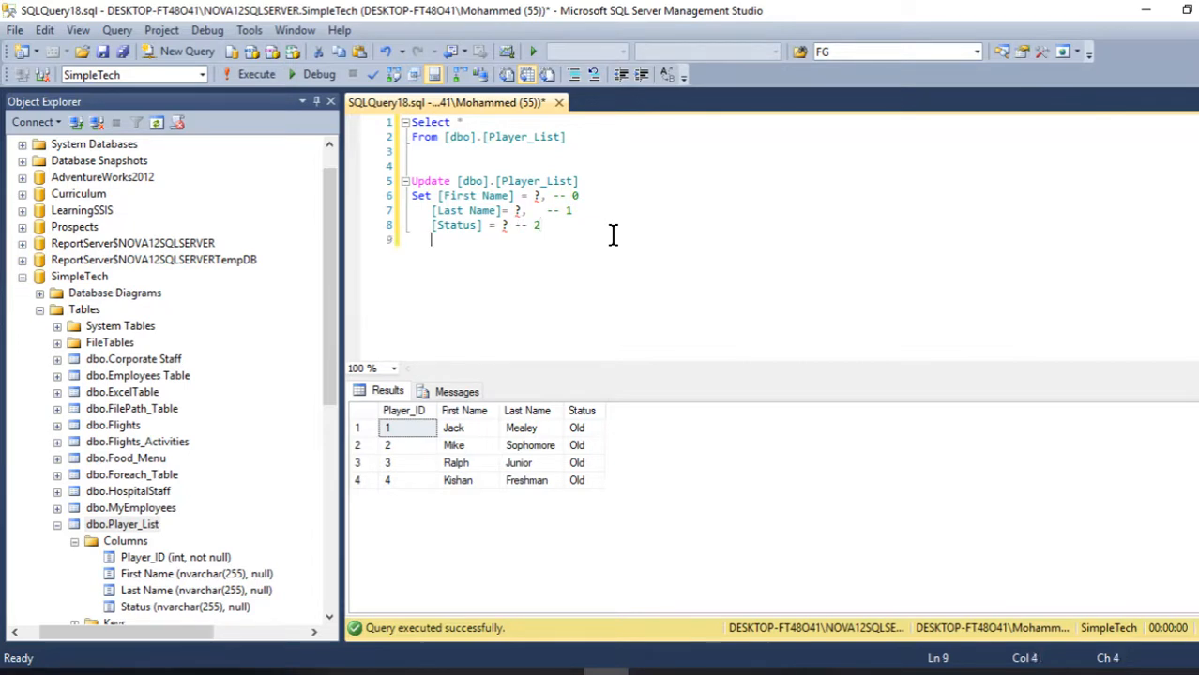
- Add the condition Where Player_ID = ? with the comment -- 3
text(Where Pla)
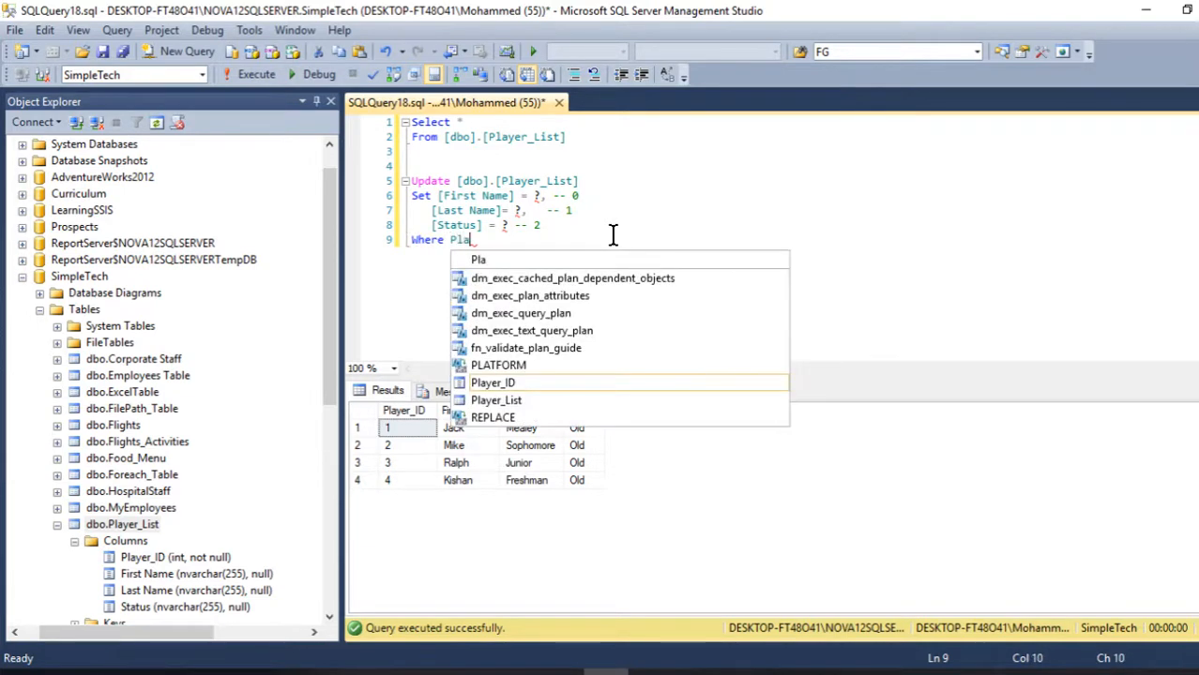
text(yer_ID =)
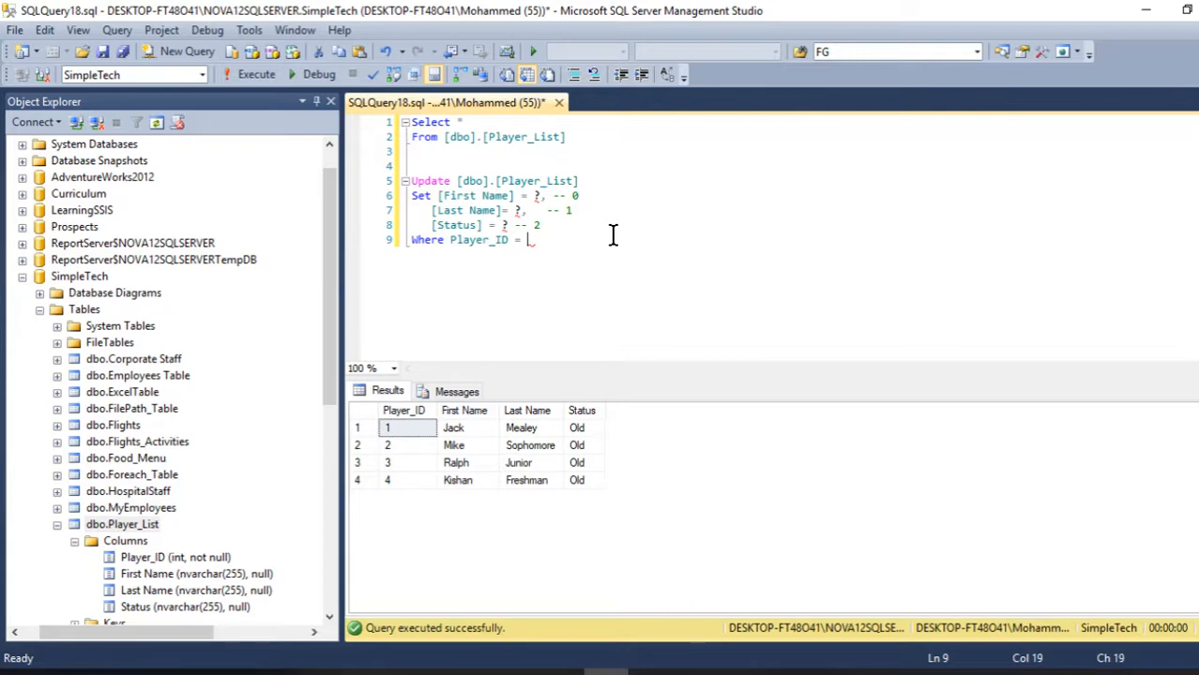
text( ? -- 3)
- Copy the whole Update statement
drag(589, 241, 383, 180)
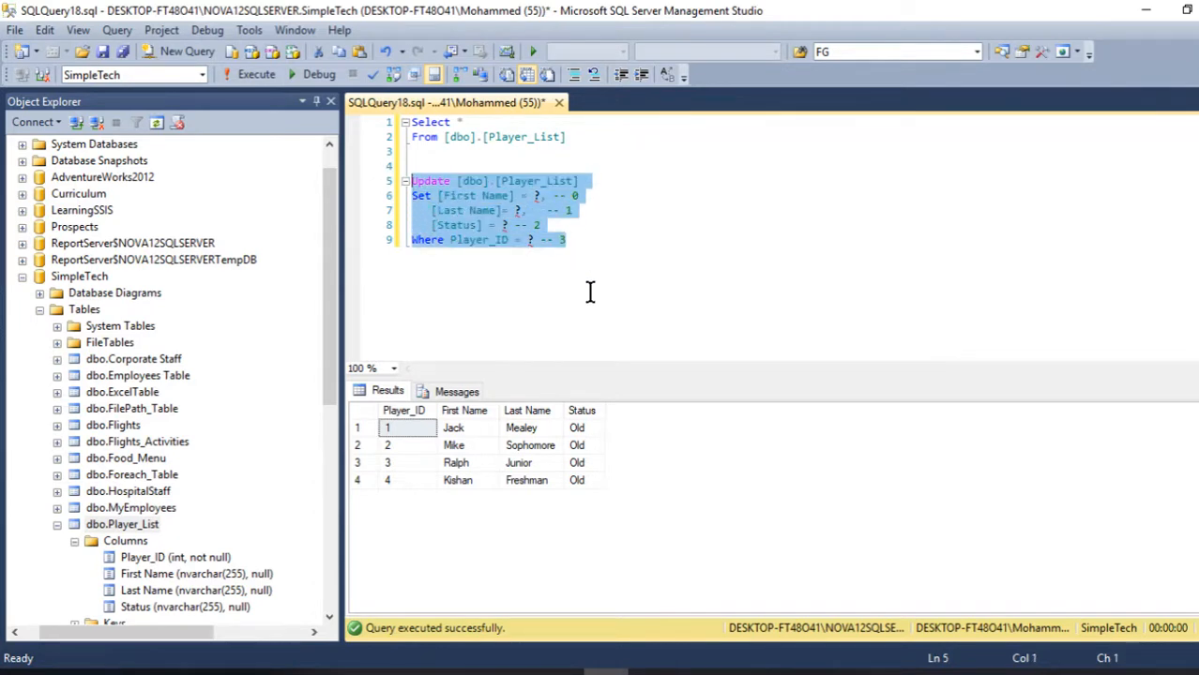
right_click(512, 198)
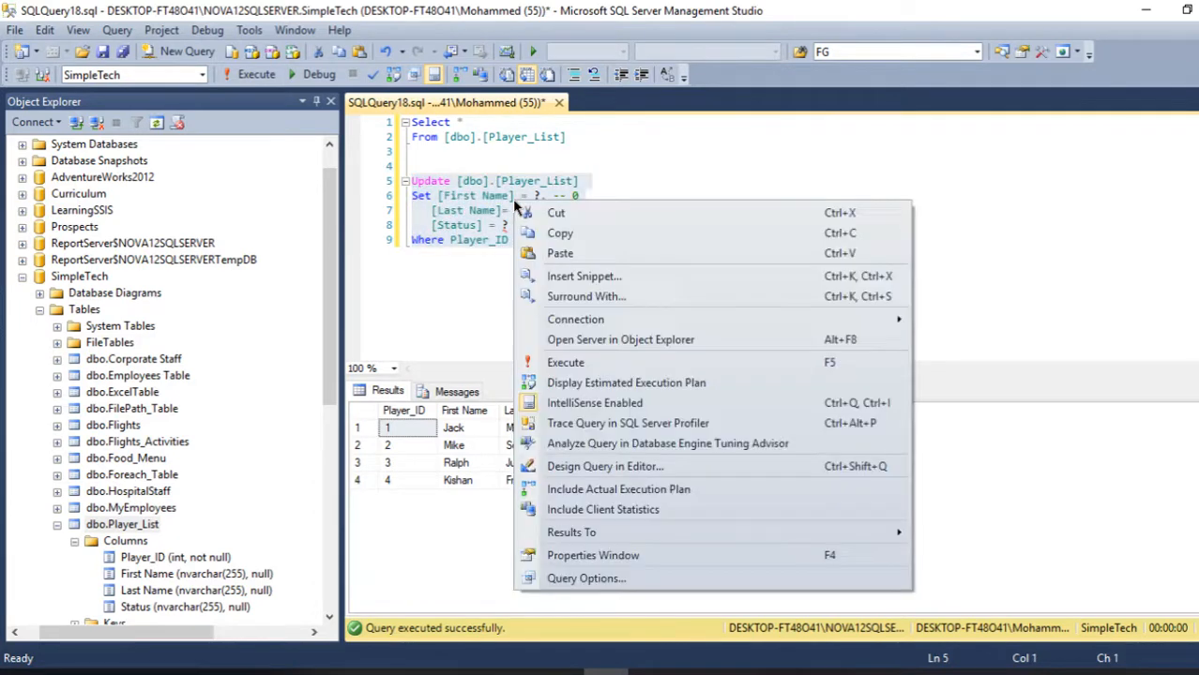
click(570, 233)
- Open the OLE DB Command's advanced editor and set its connection manager to the DESKTOP-FT48O41\NOVA12SQLSERVER.SimpleTech connection
click(560, 672)
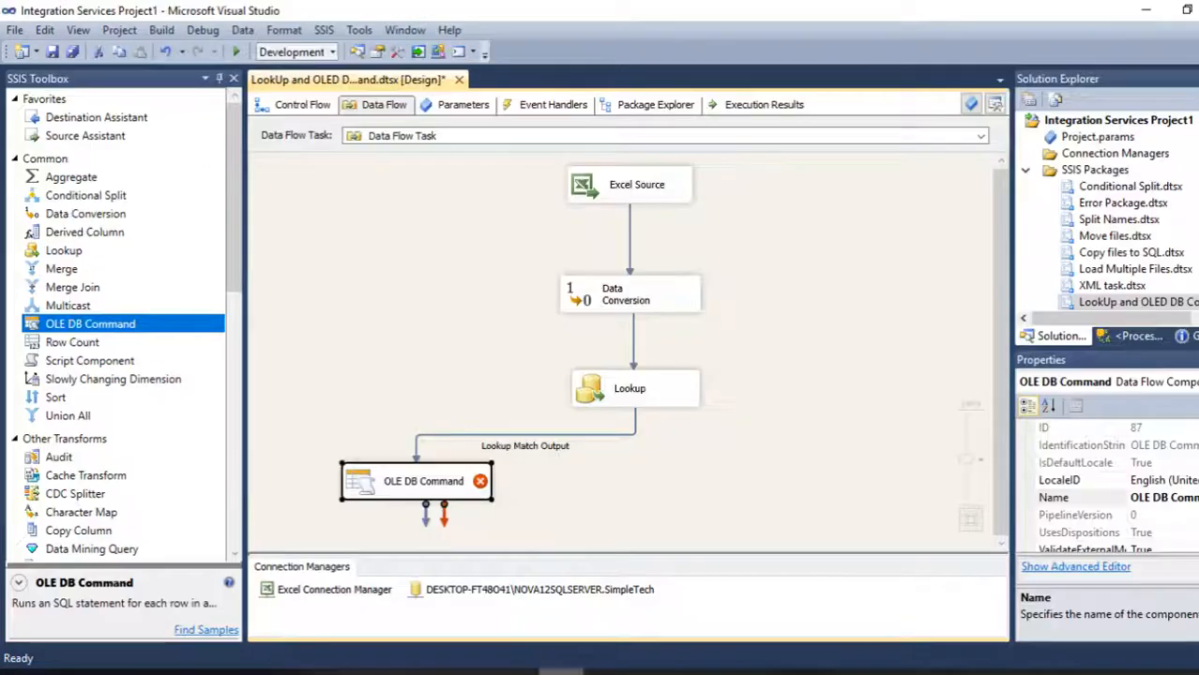
double_click(362, 484)
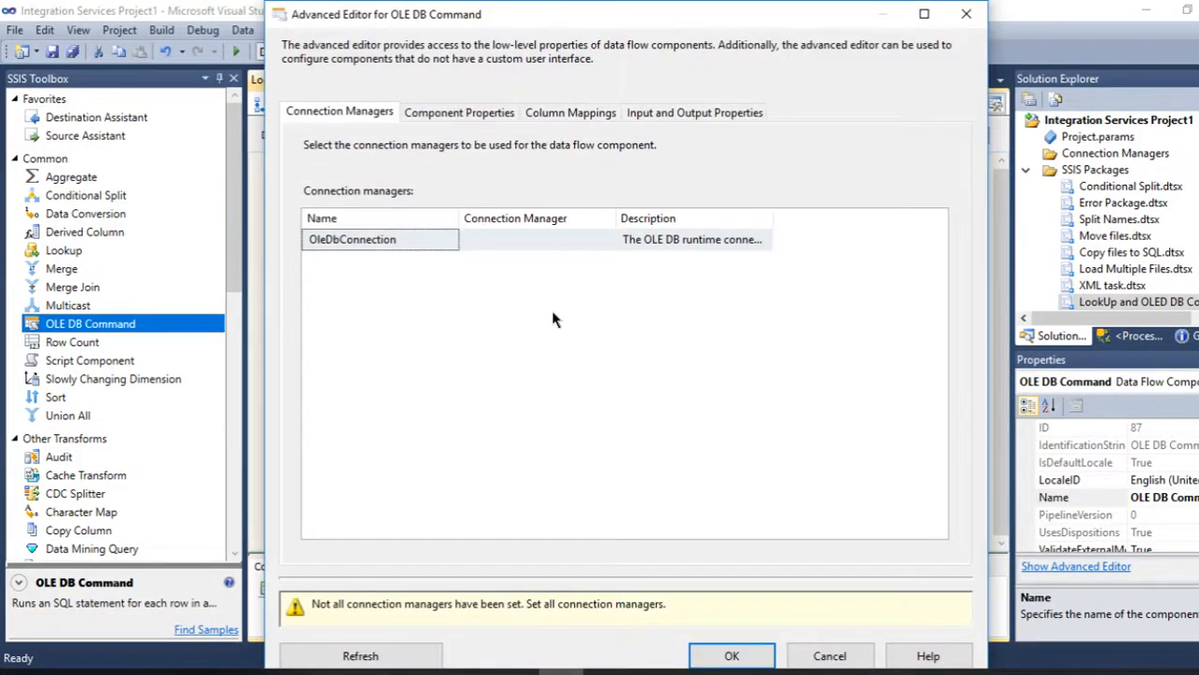
click(594, 238)
click(606, 240)
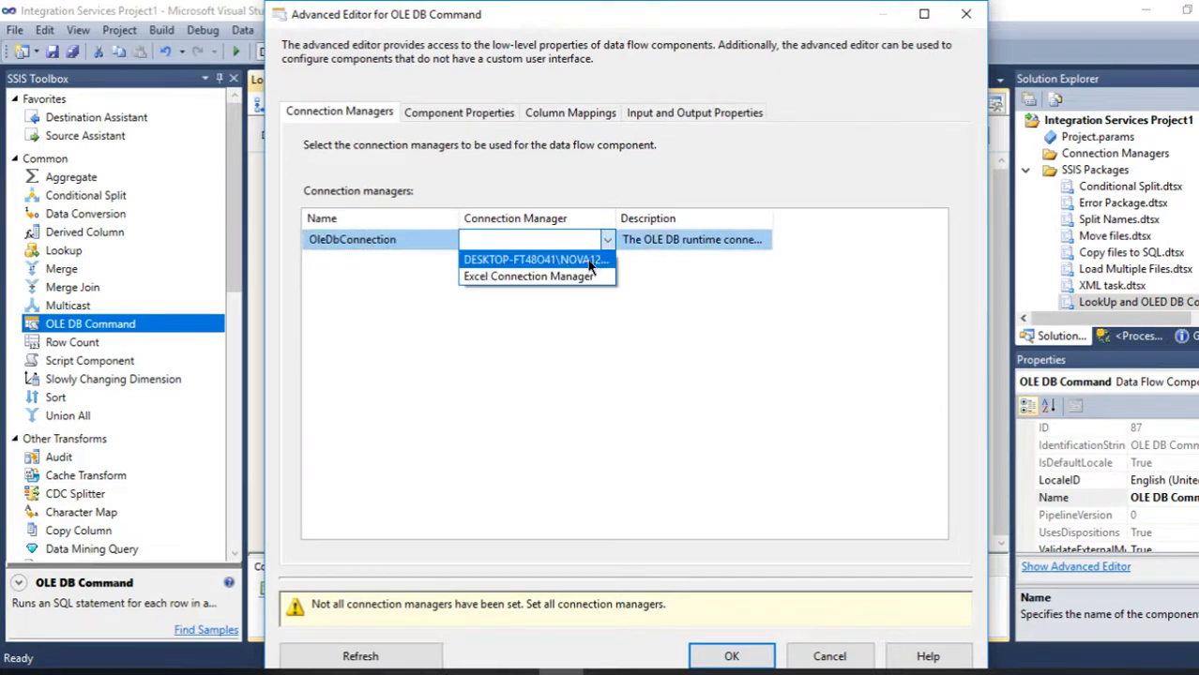
click(557, 260)
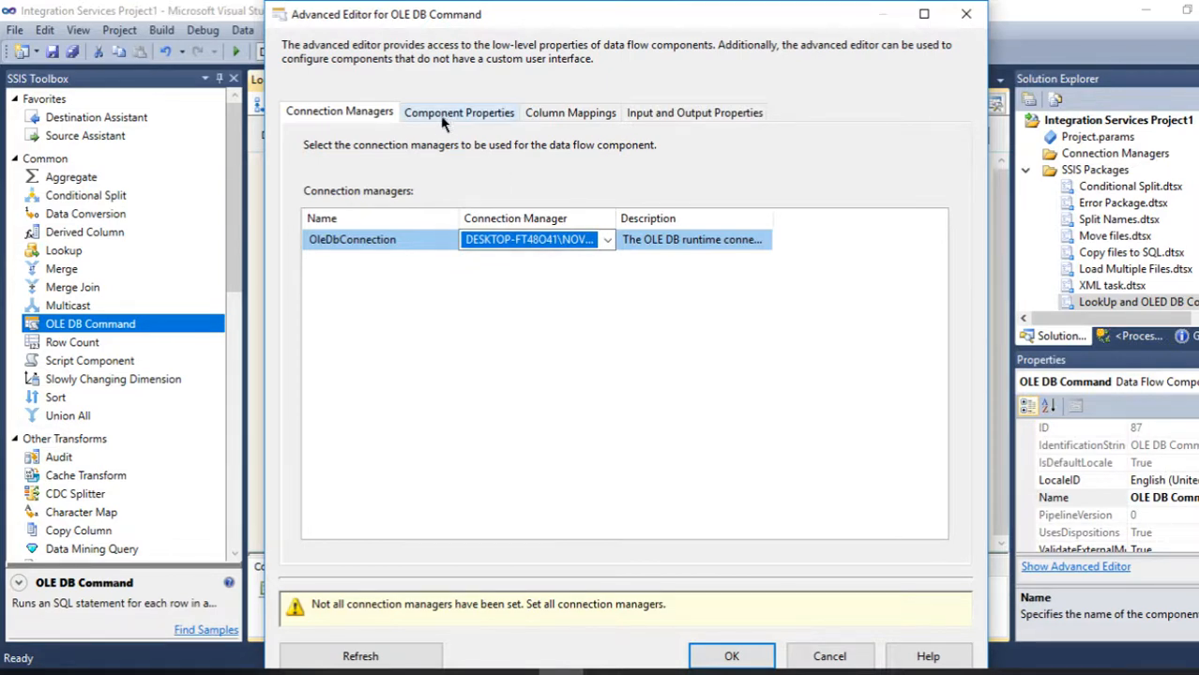
- Paste the copied Update statement into the OLE DB Command's SqlCommand property
click(469, 119)
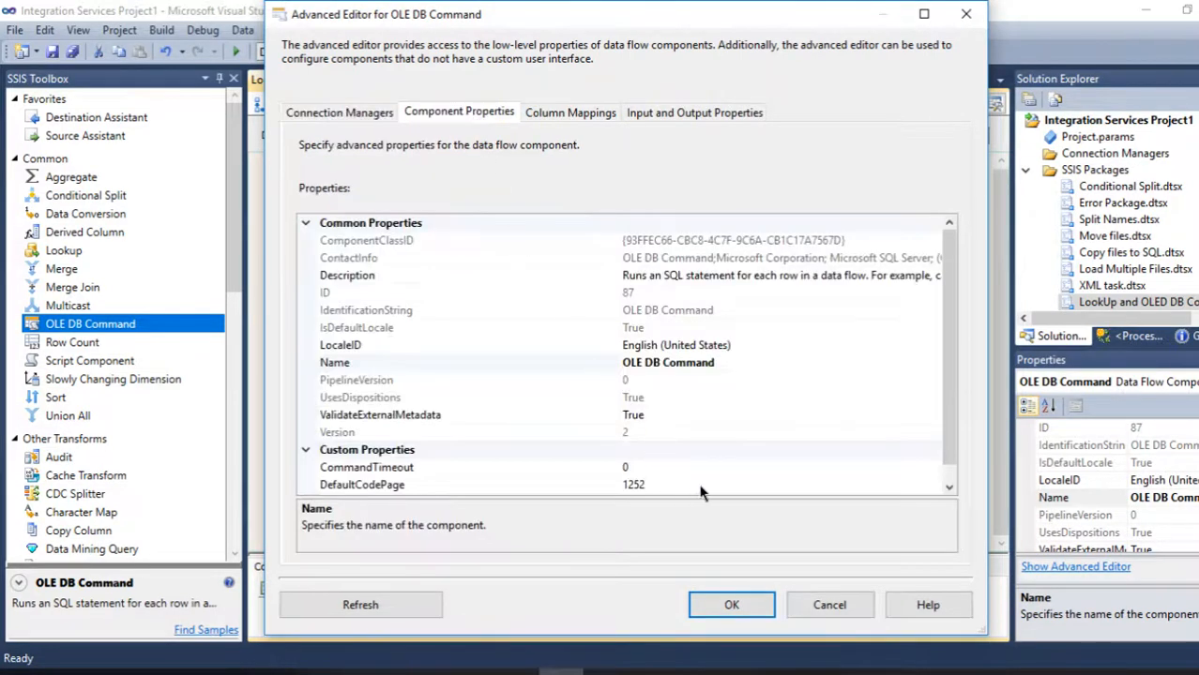
scroll(809, 422, down, 1)
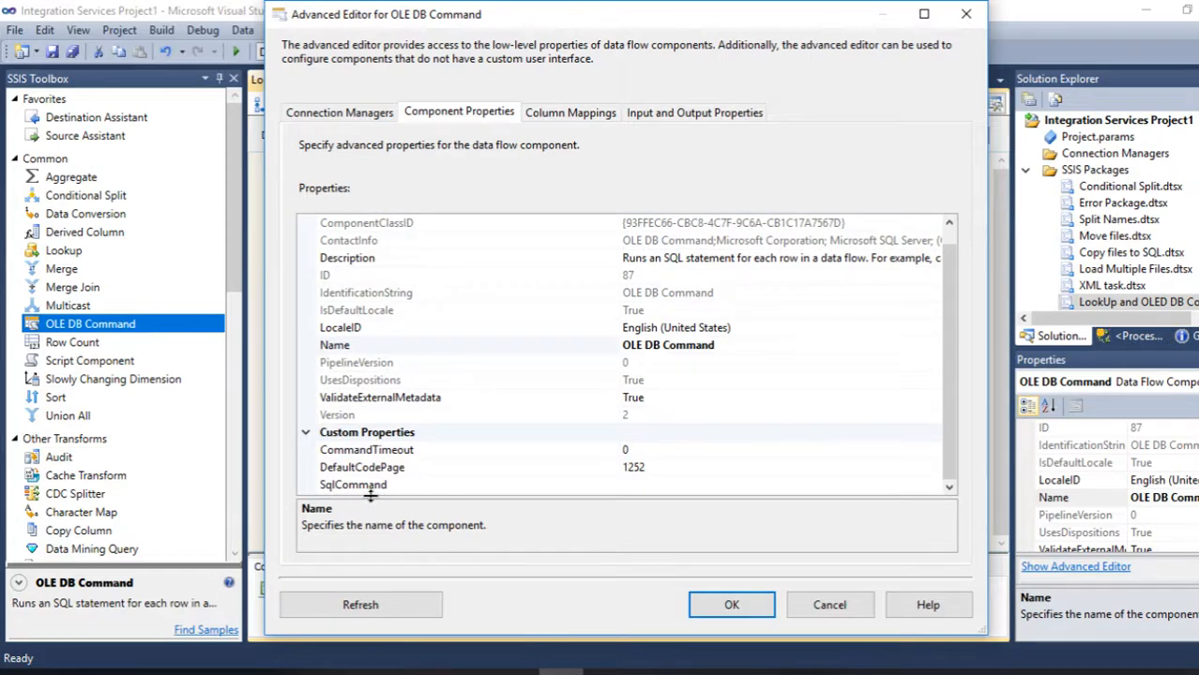
click(710, 483)
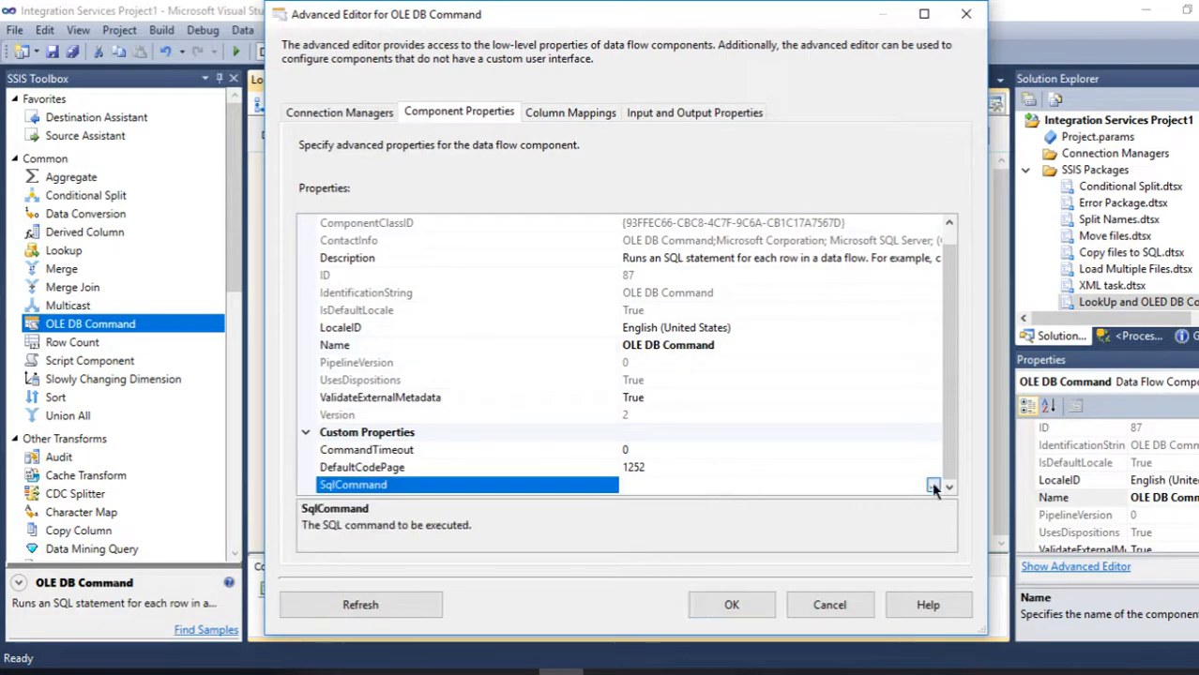
click(934, 485)
right_click(566, 292)
click(611, 371)
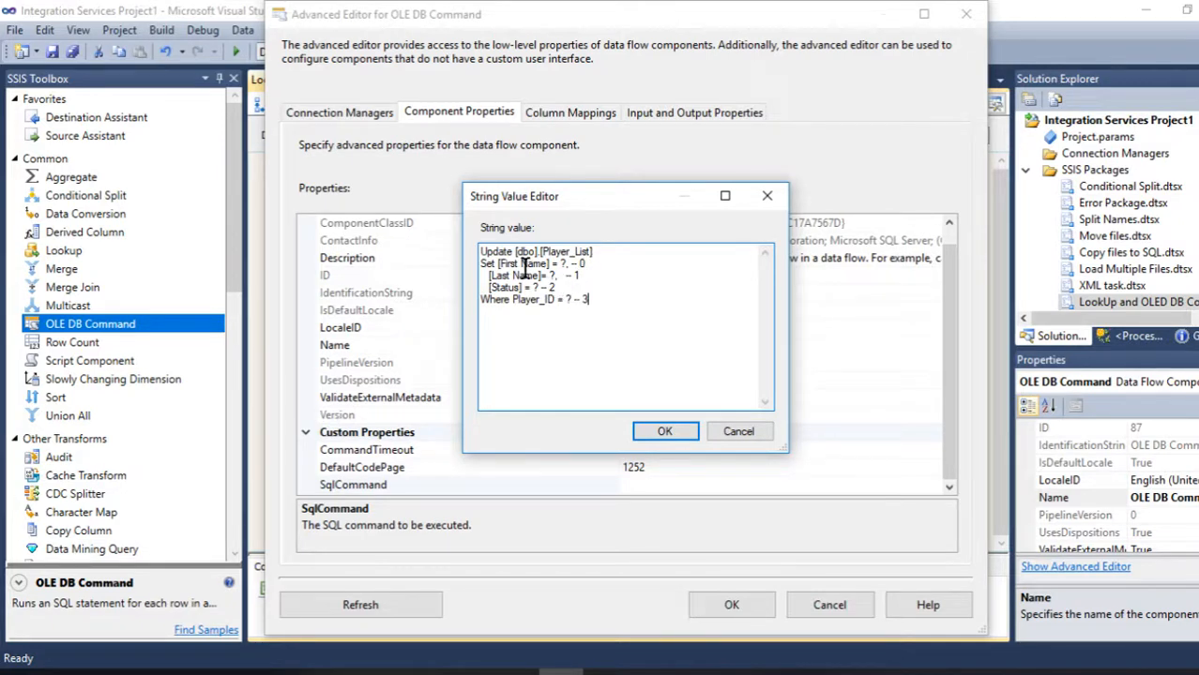
click(673, 434)
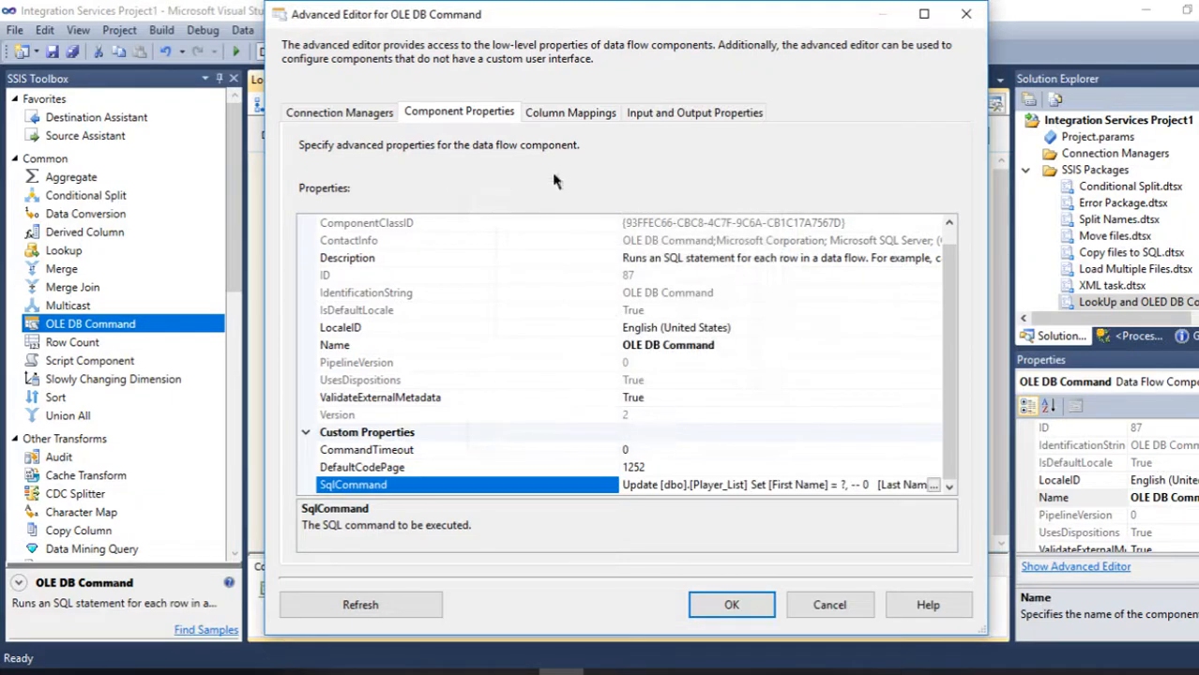
- Map First Name, Last Name, Status and Player_ID to Param_0, Param_1, Param_2 and Param_3 respectively
click(566, 115)
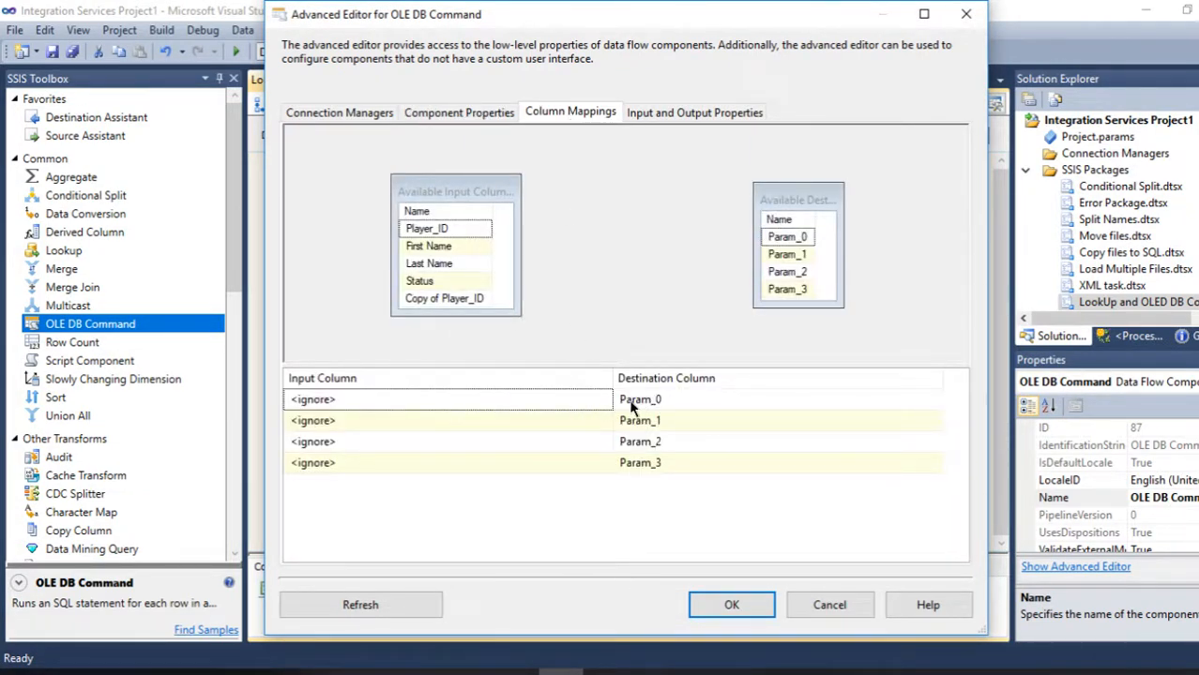
click(567, 408)
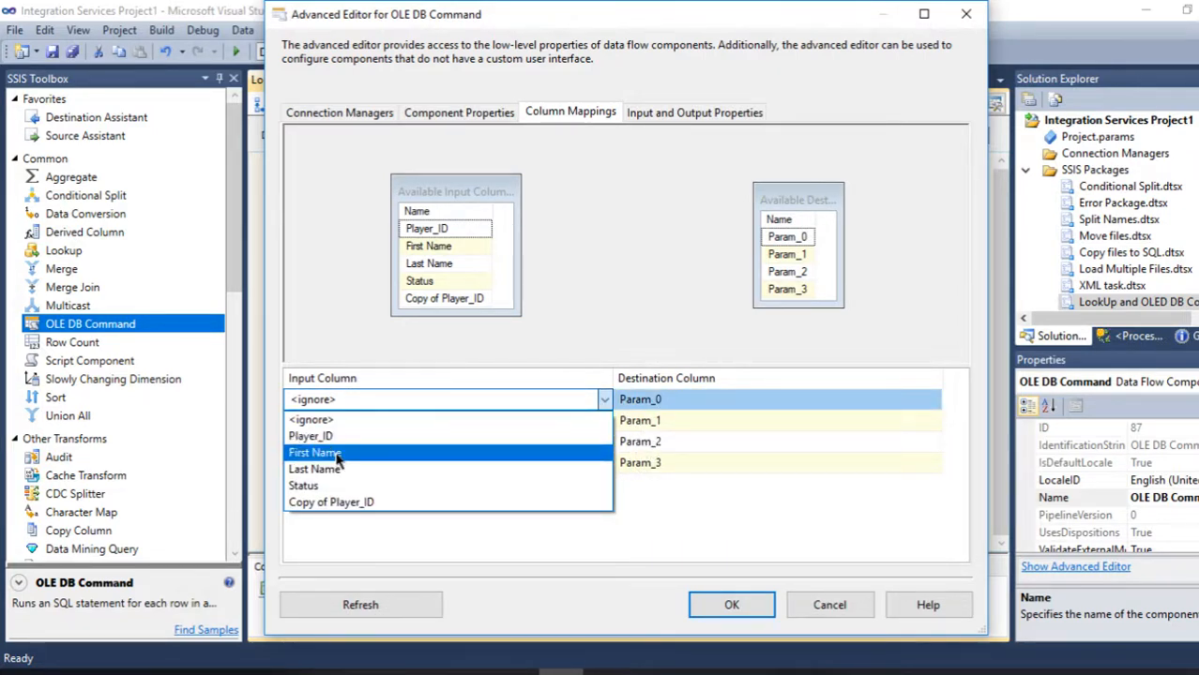
click(336, 456)
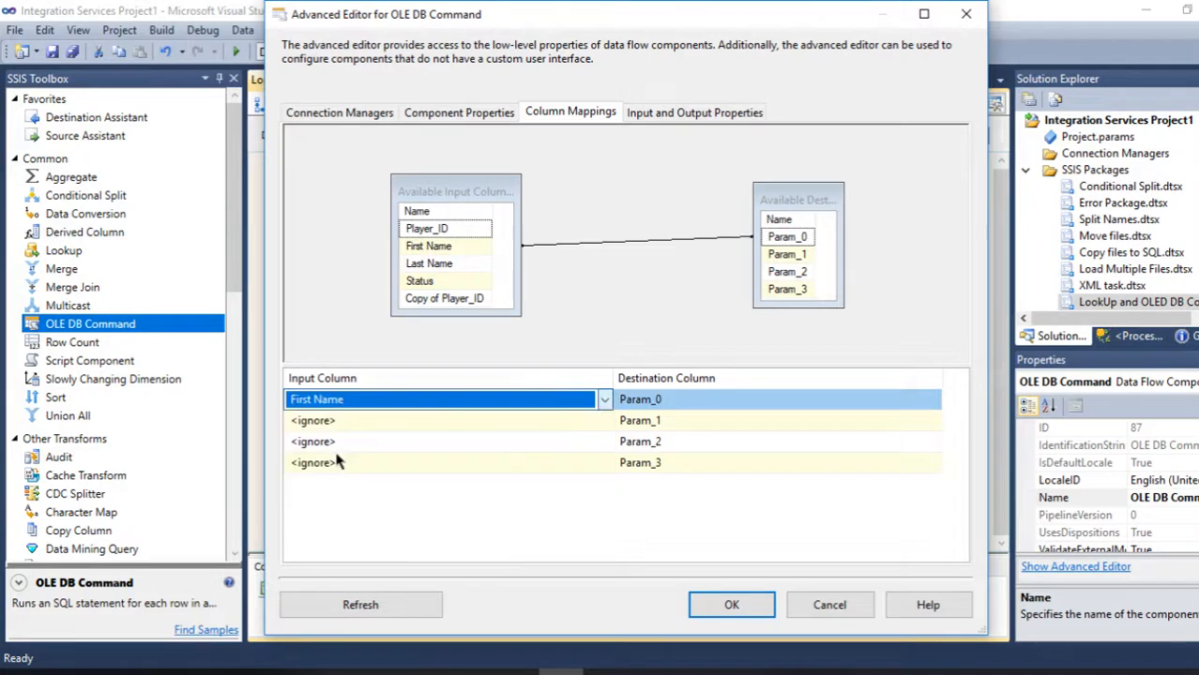
click(597, 422)
click(601, 421)
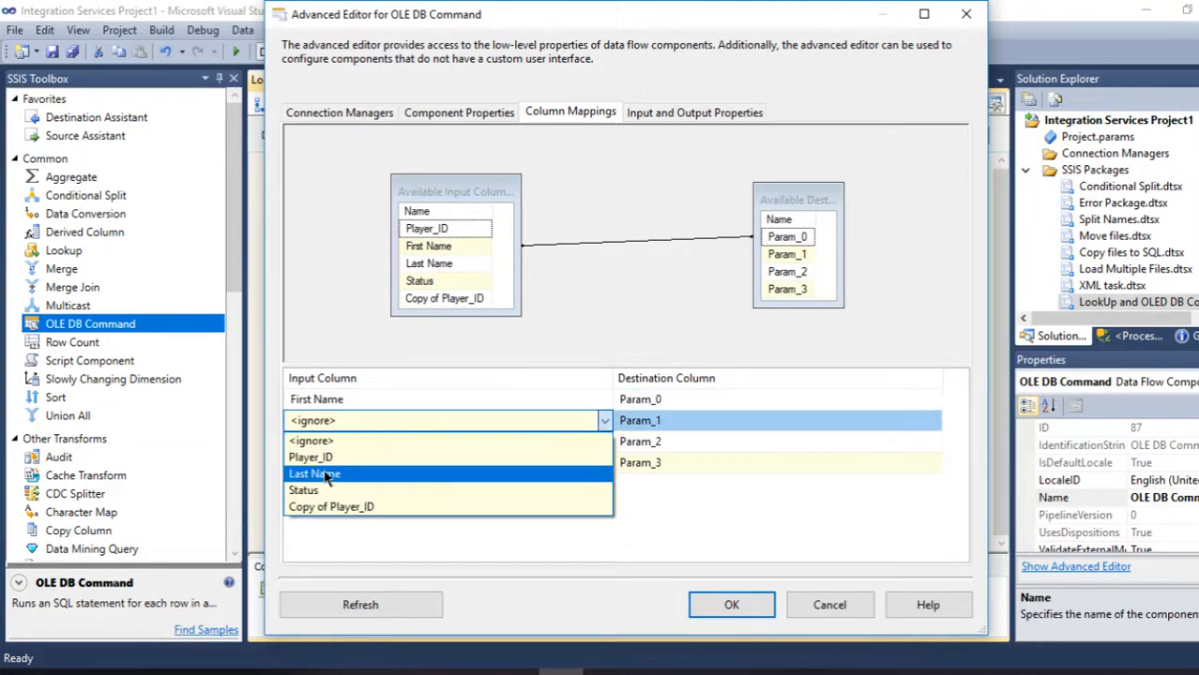
click(321, 473)
click(595, 443)
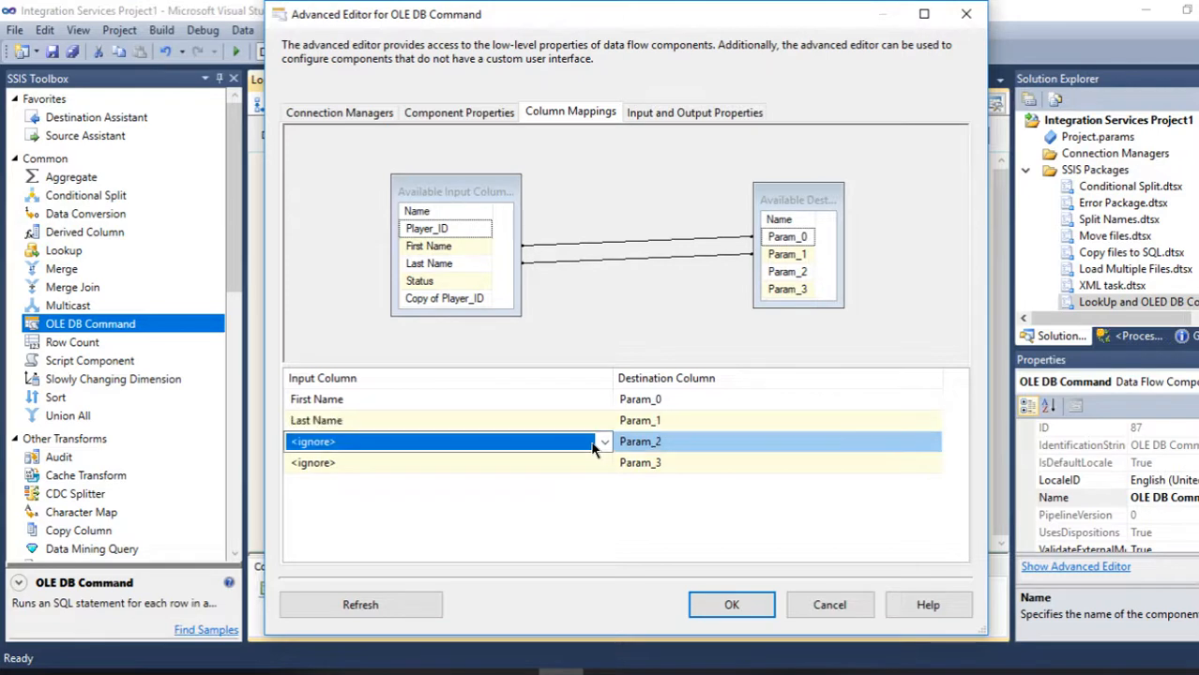
click(597, 444)
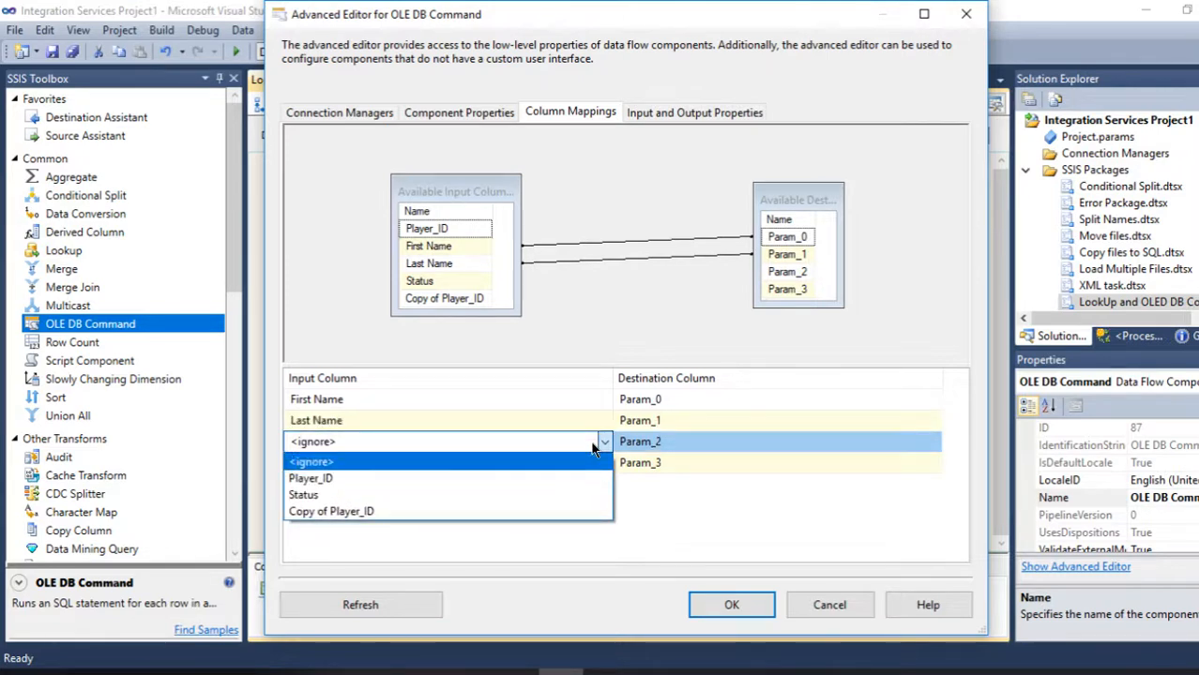
click(309, 496)
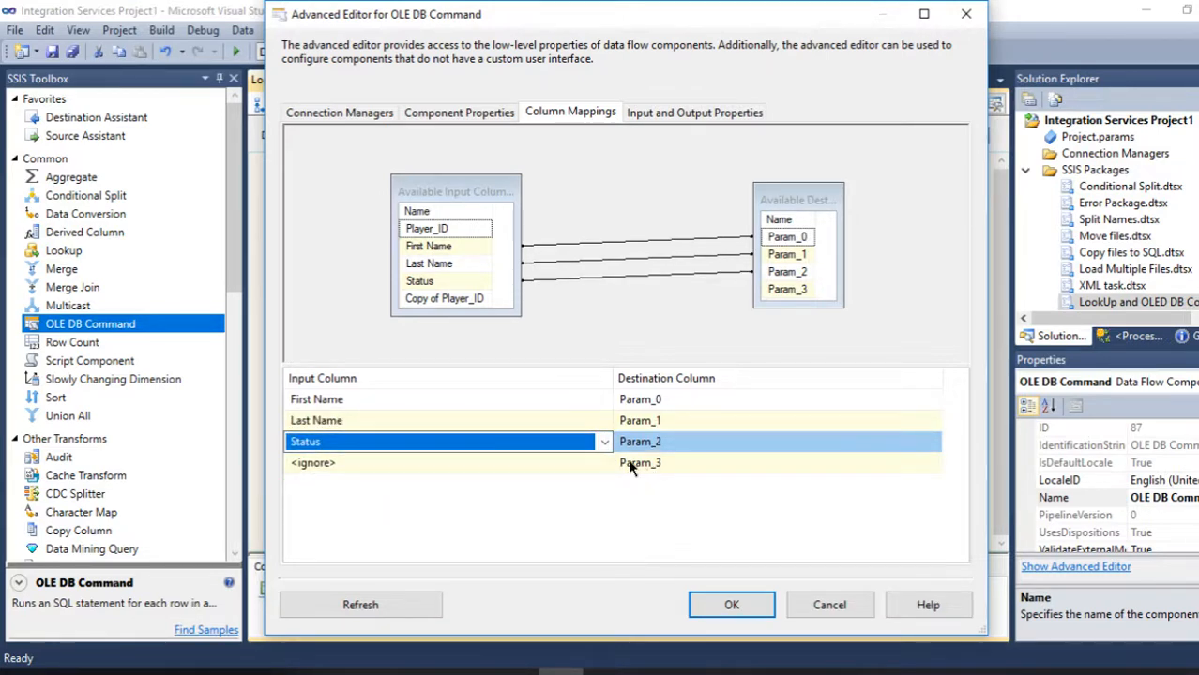
click(600, 466)
click(600, 466)
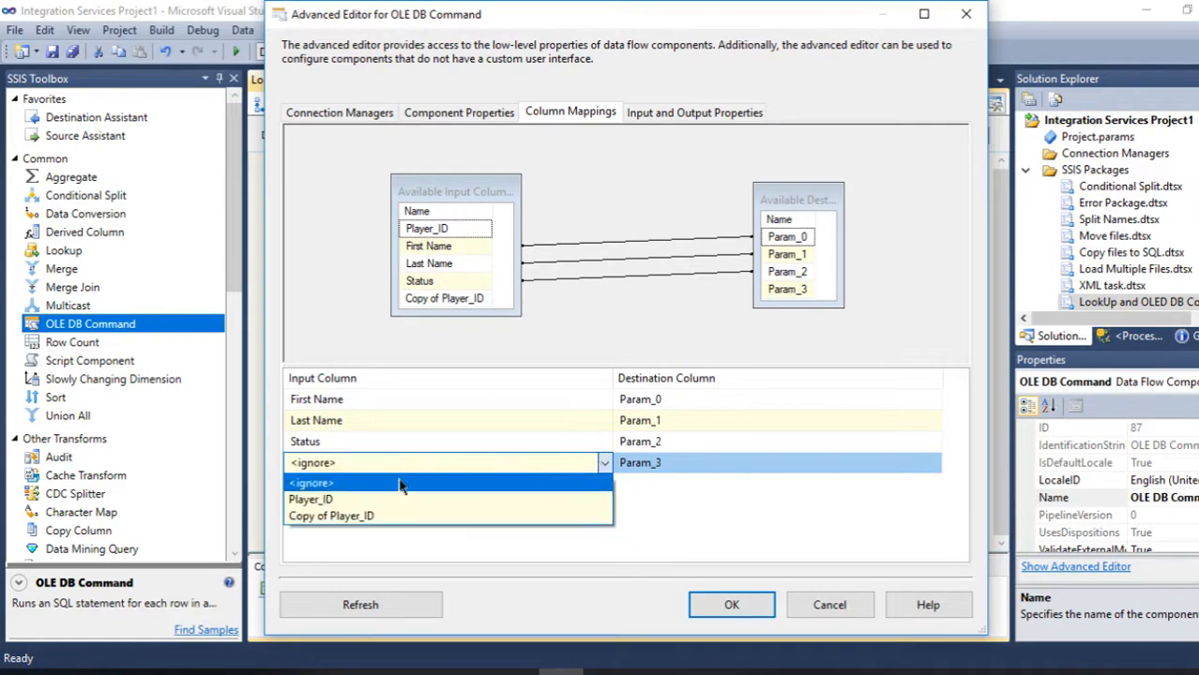
click(330, 503)
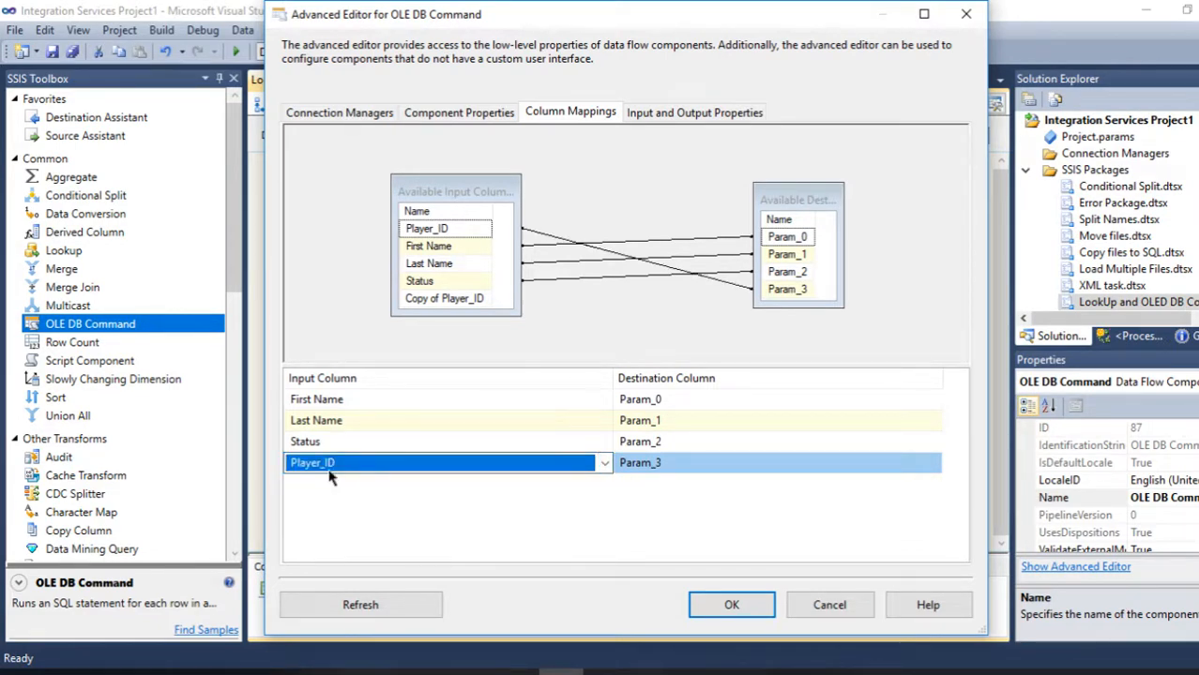
- Compare the parameter mappings with the Update statement in Management Studio and confirm the advanced editor
click(605, 673)
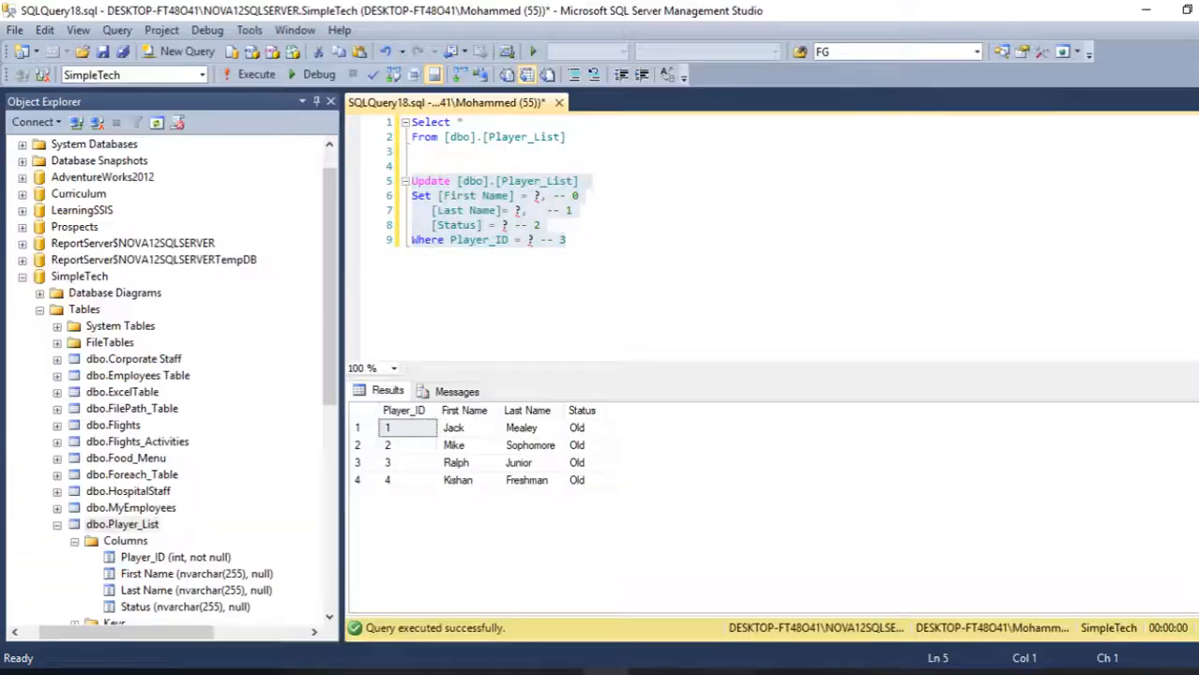
click(1190, 10)
drag(891, 142, 1013, 55)
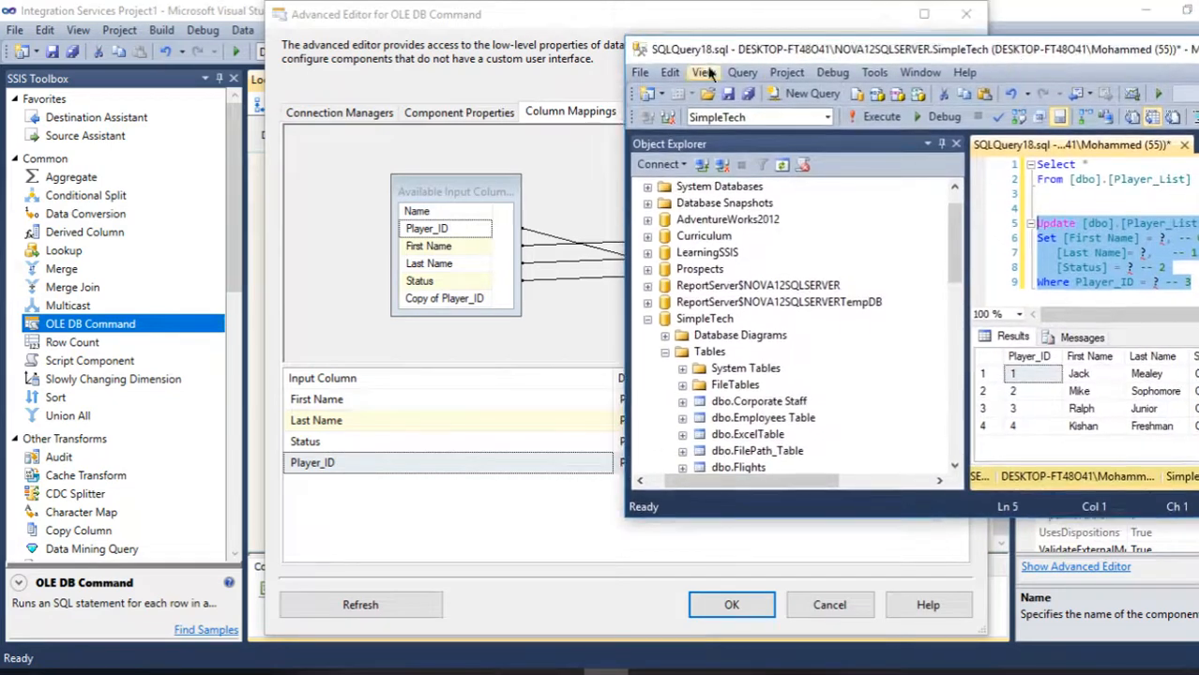
drag(626, 38, 770, 58)
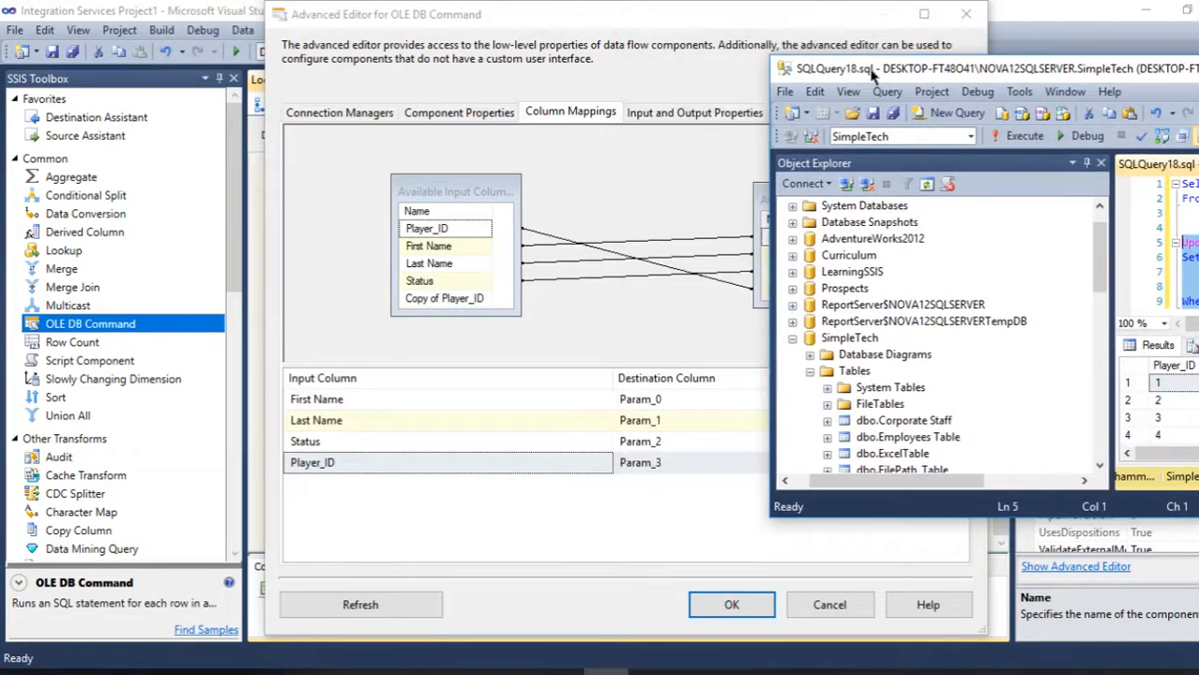
drag(875, 77, 790, 77)
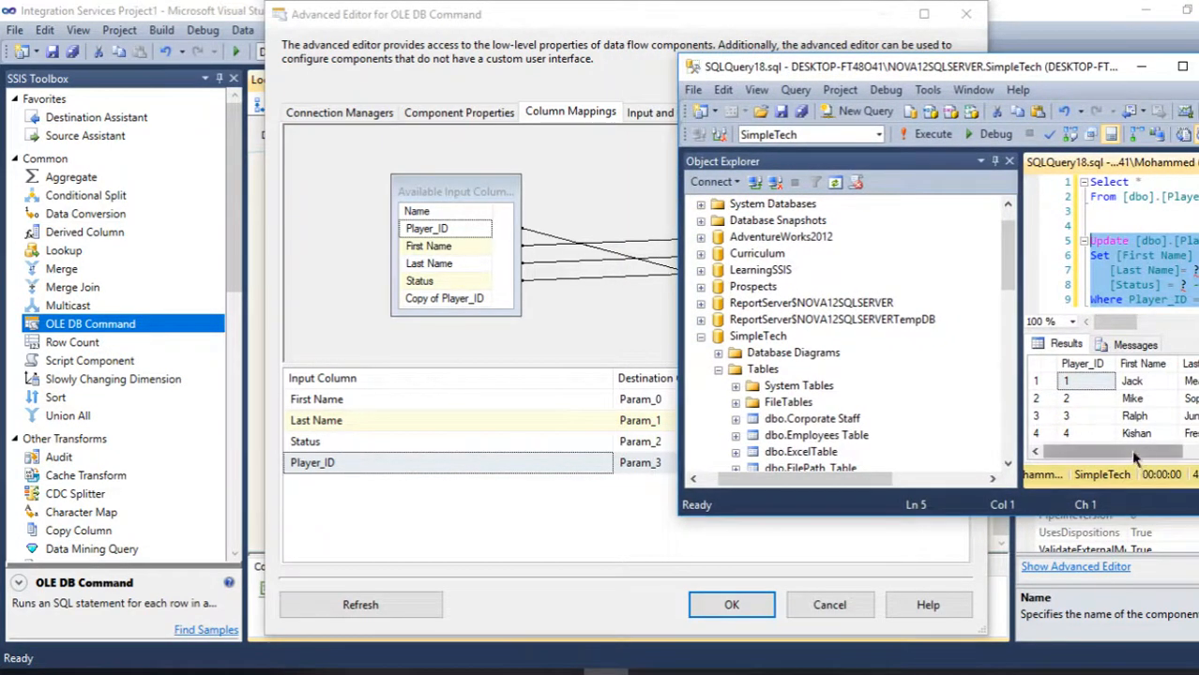
drag(1130, 449, 1172, 450)
drag(1091, 321, 1152, 266)
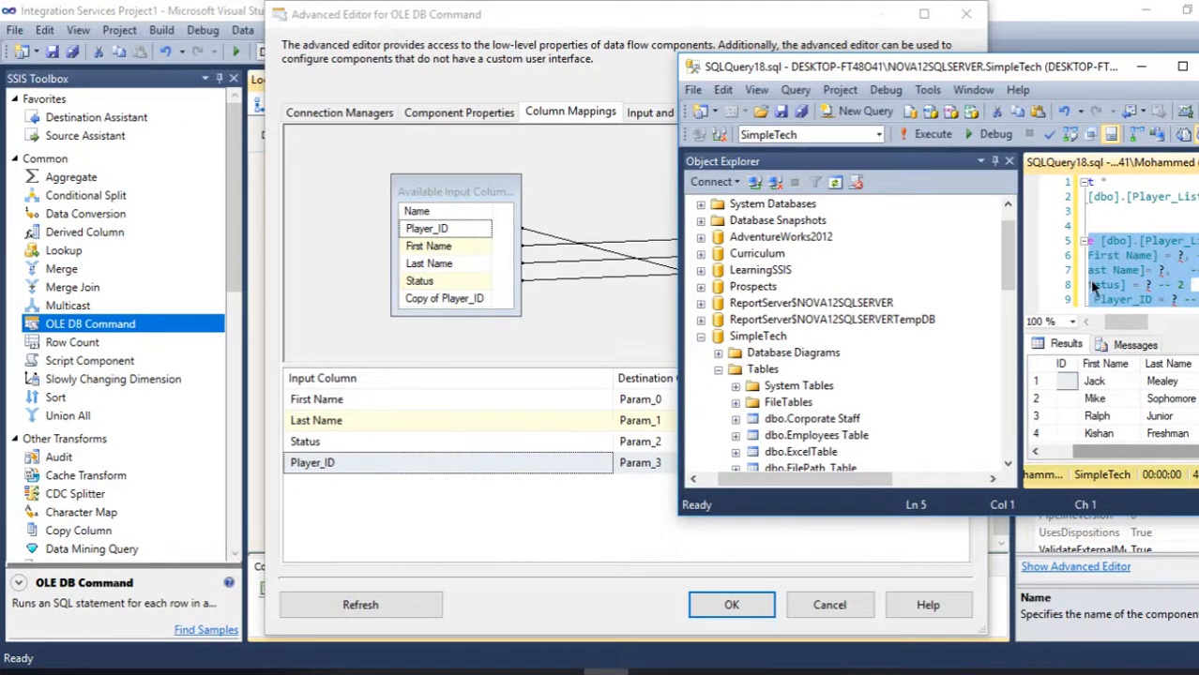
click(1181, 67)
click(1144, 13)
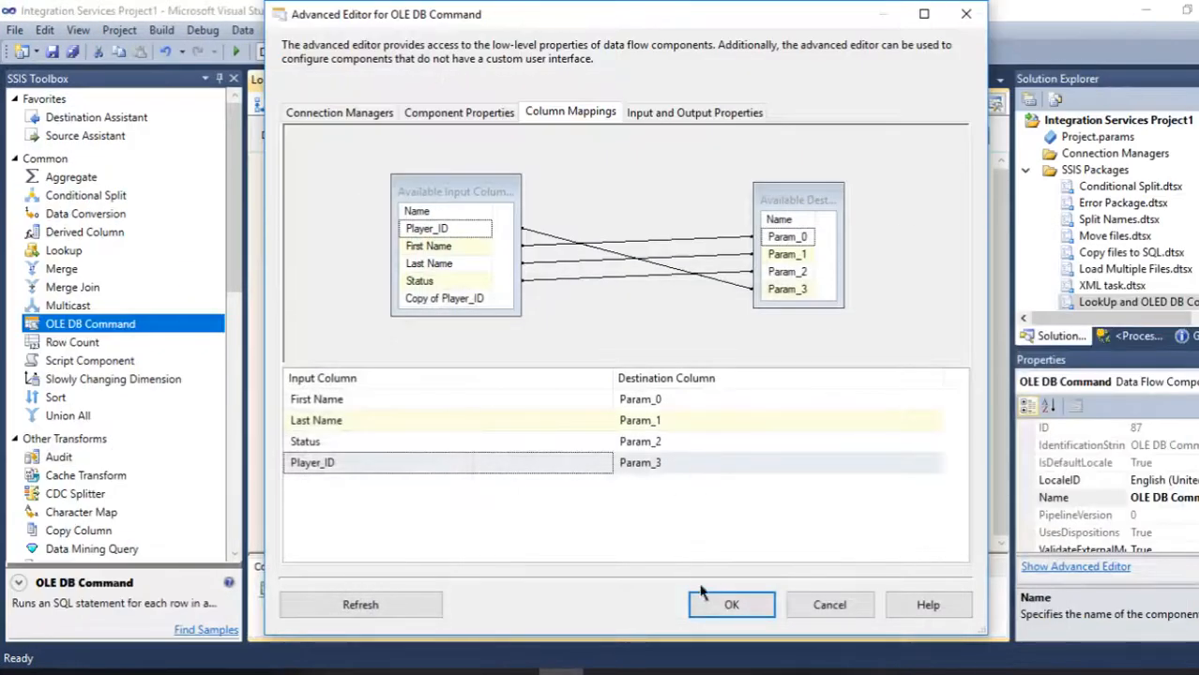
click(728, 601)
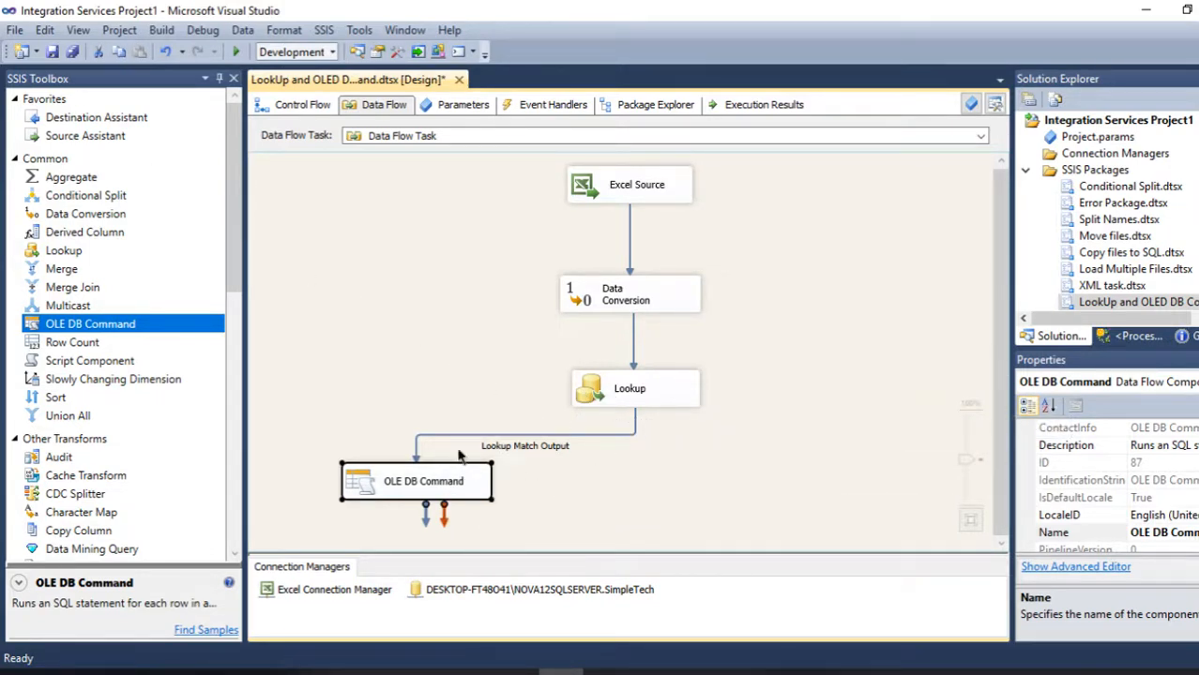
- Add a SQL Server OLE DB Destination using the SimpleTech connection and connect the Lookup No Match Output to it
drag(96, 122, 784, 483)
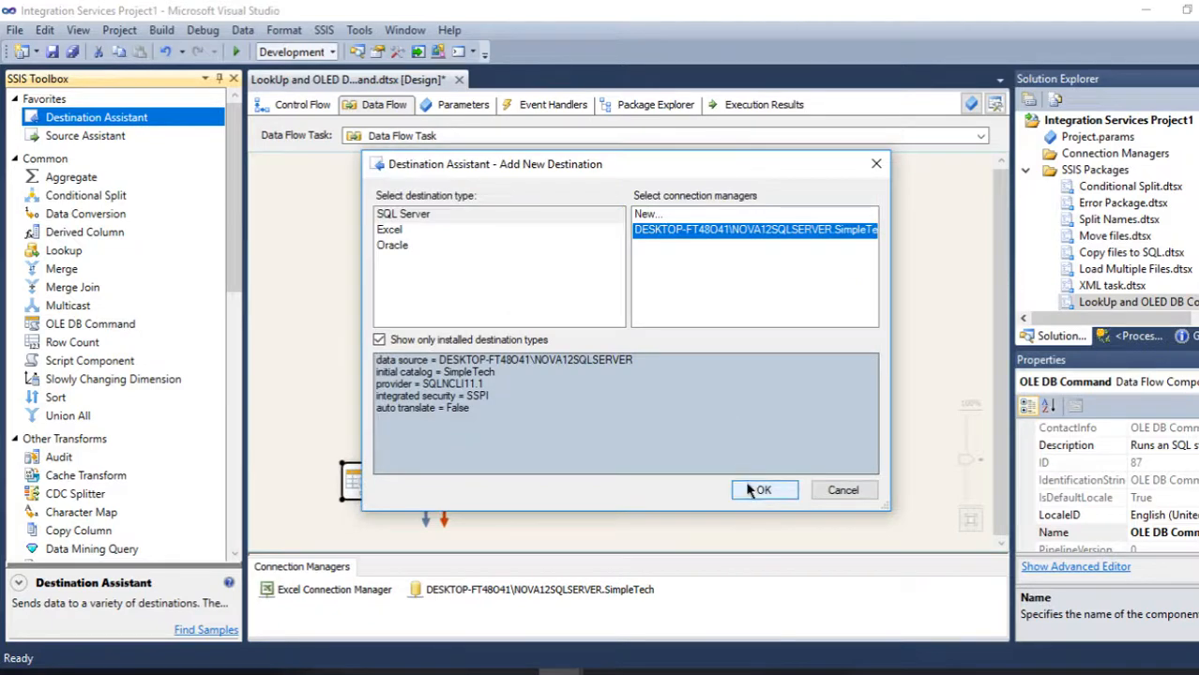
click(762, 490)
click(619, 382)
drag(644, 420, 833, 501)
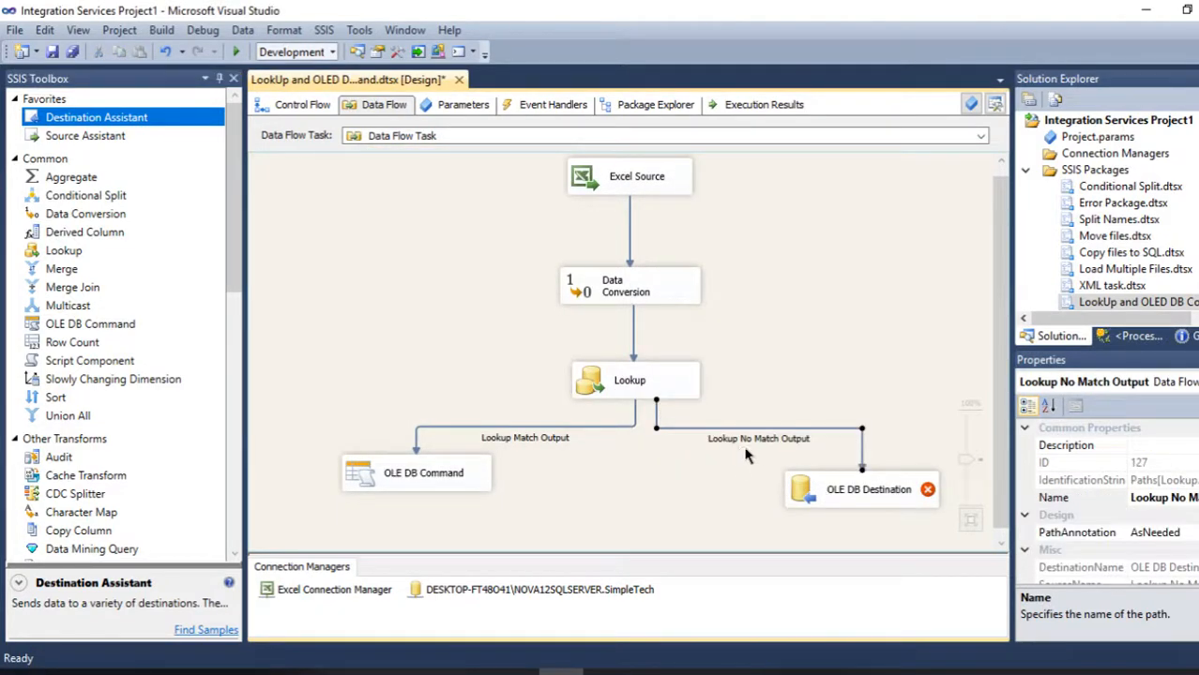
- Set the OLE DB Destination's table to [dbo].[Player_List] and ignore the Player_ID column mapping
double_click(807, 489)
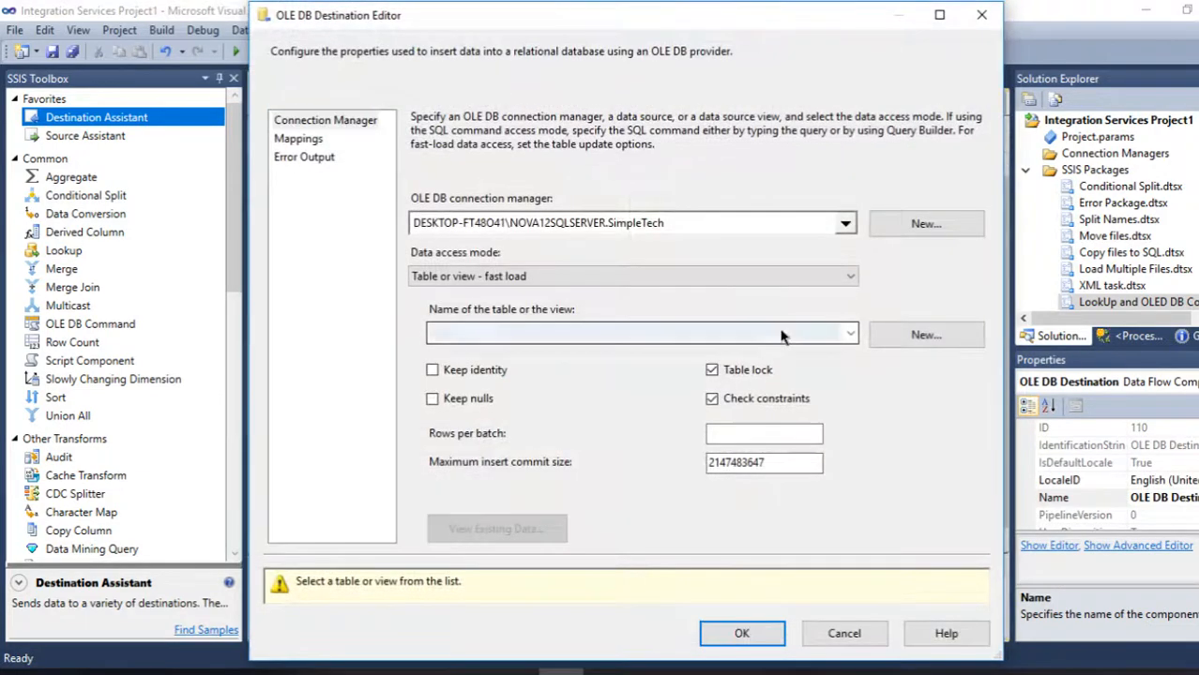
click(781, 336)
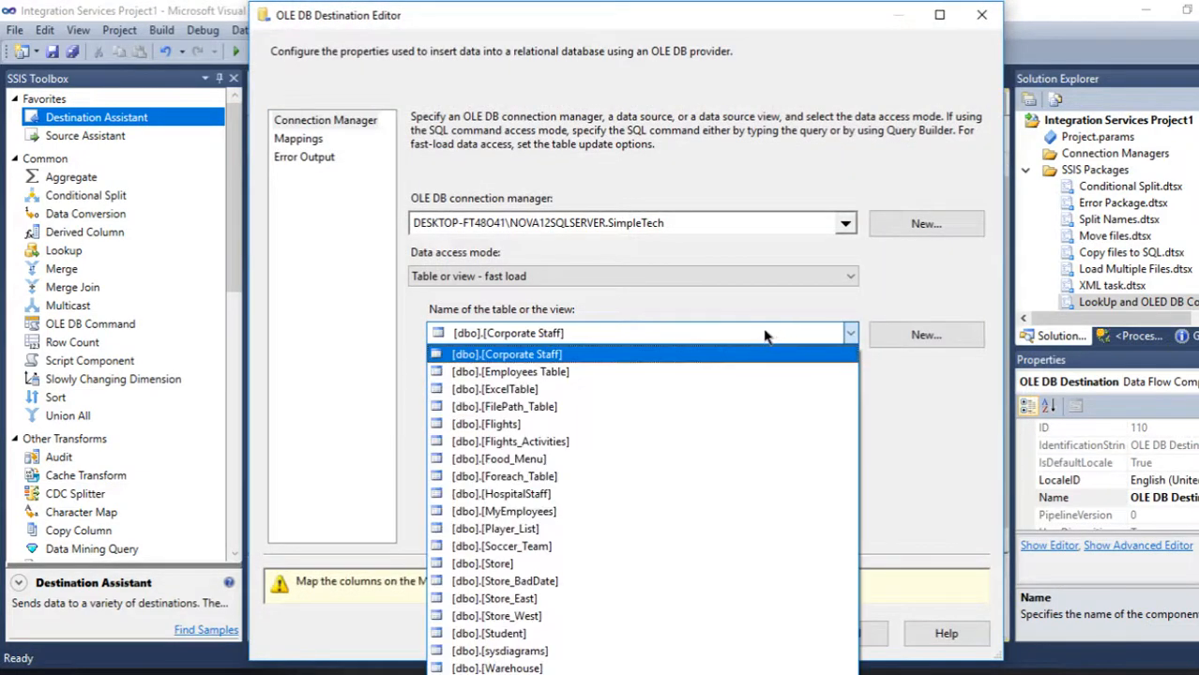
click(518, 530)
click(301, 141)
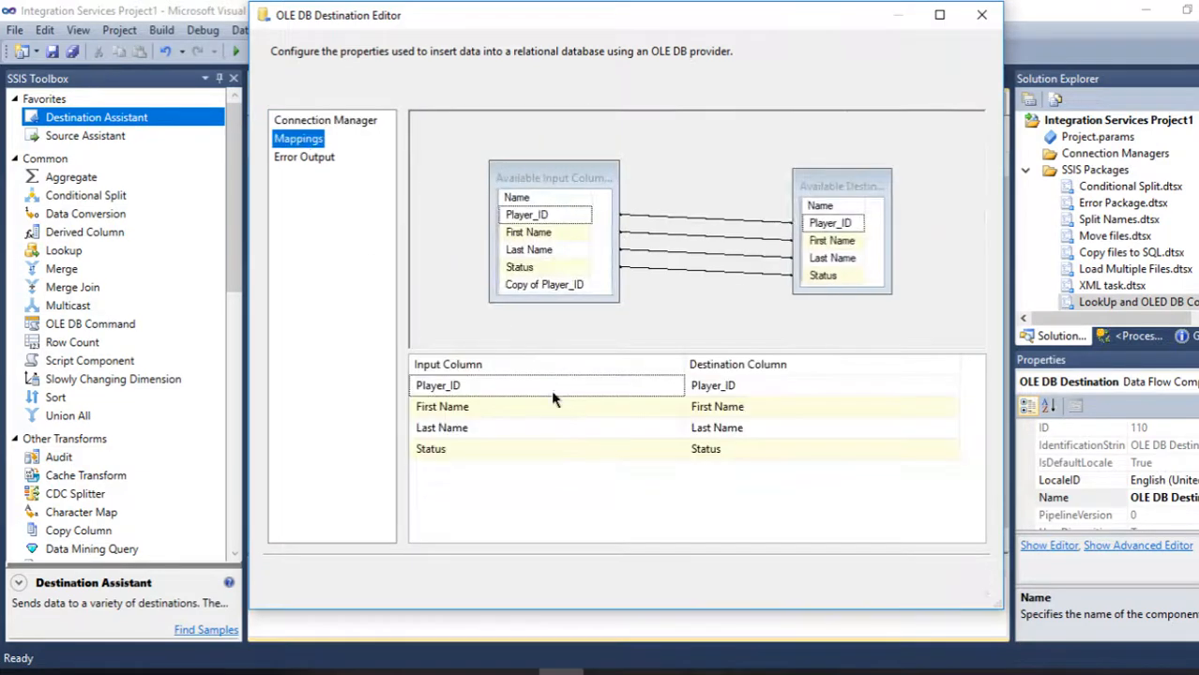
click(677, 387)
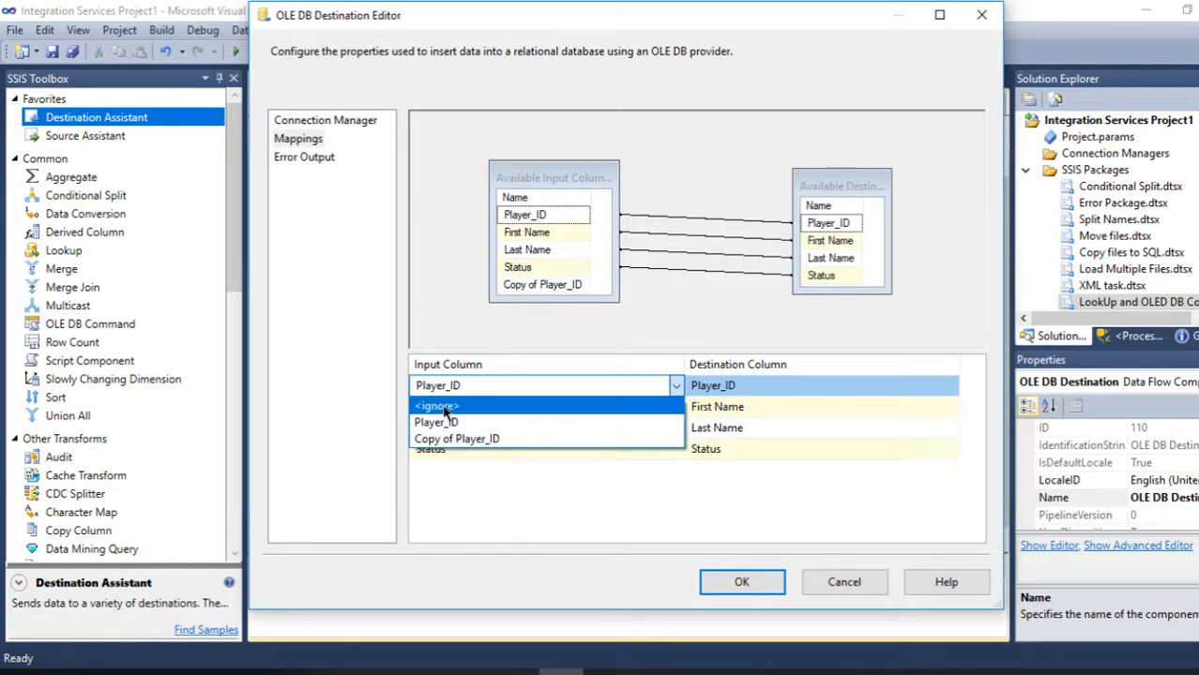
click(444, 410)
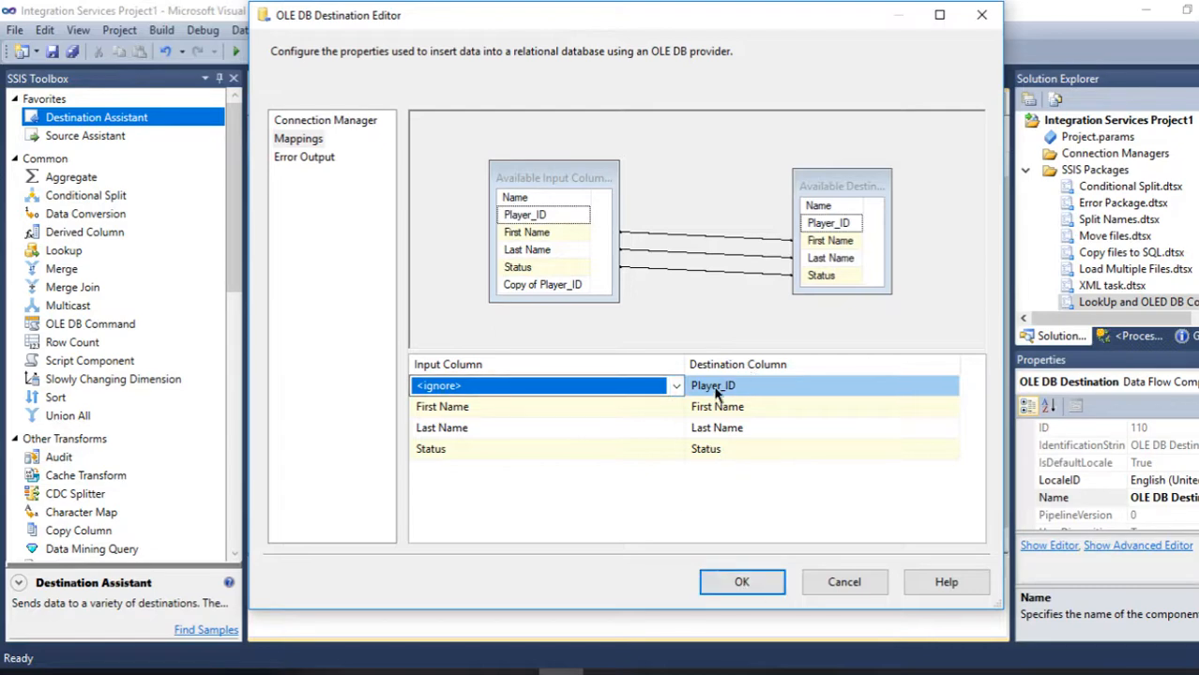
click(762, 583)
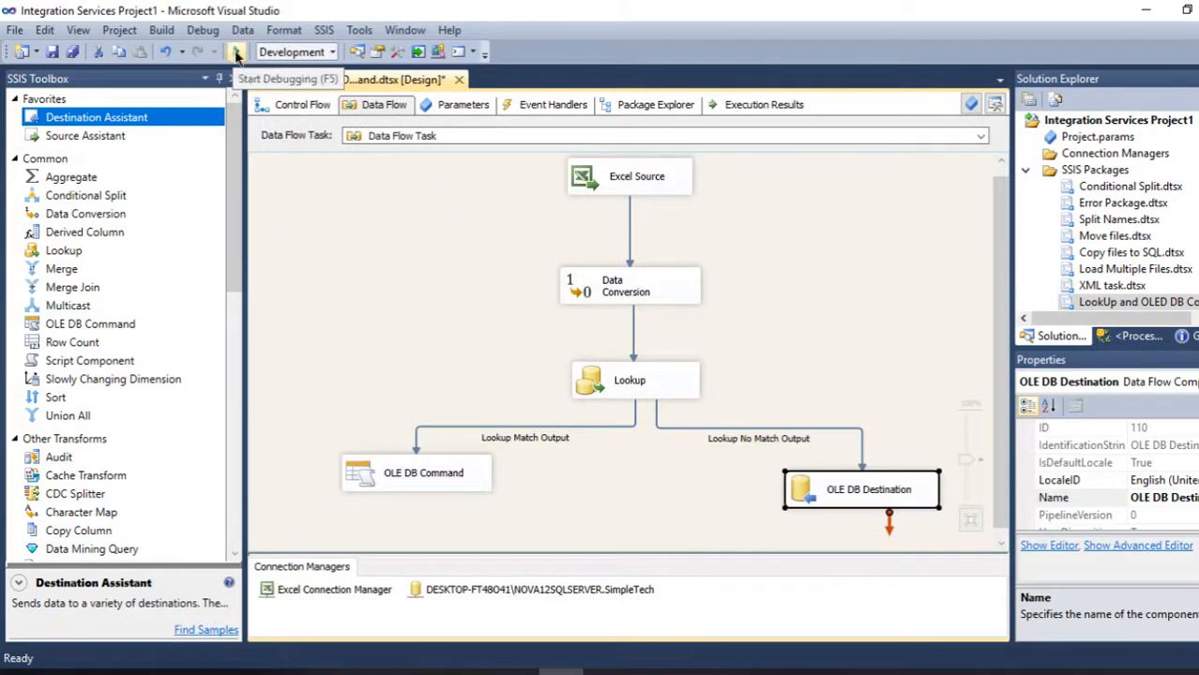
- Run the package and arrange the Excel player list beside the Player_List query in Management Studio for comparison
click(236, 54)
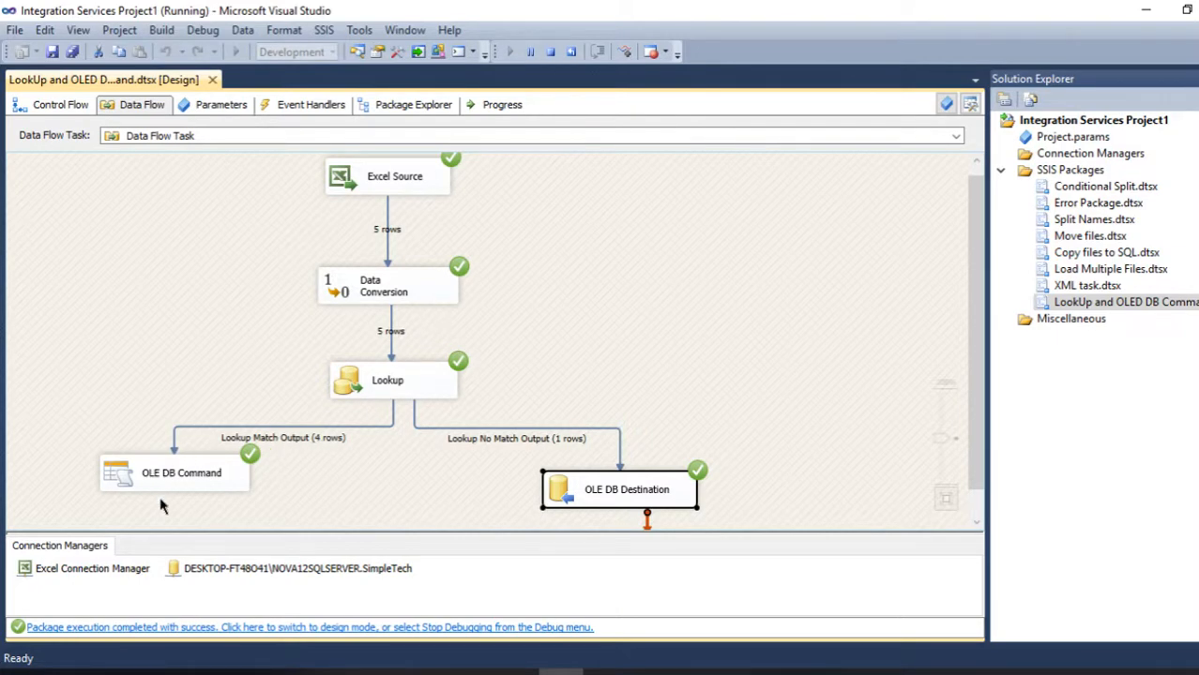
click(695, 672)
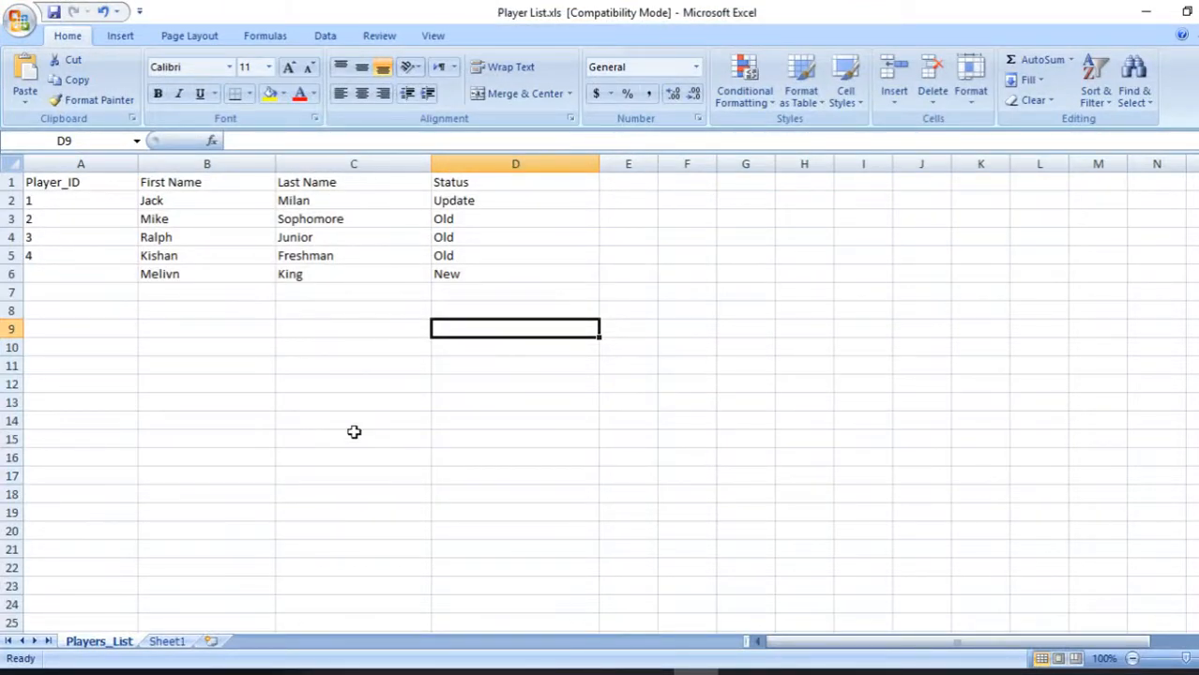
click(612, 672)
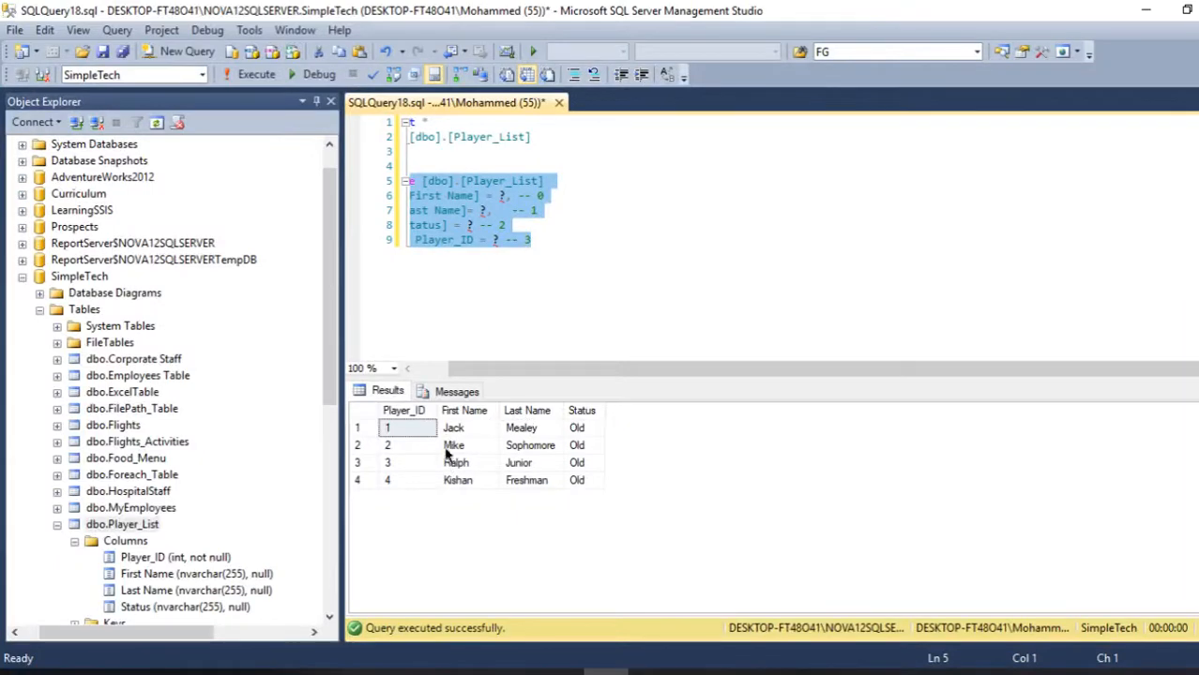
click(1186, 10)
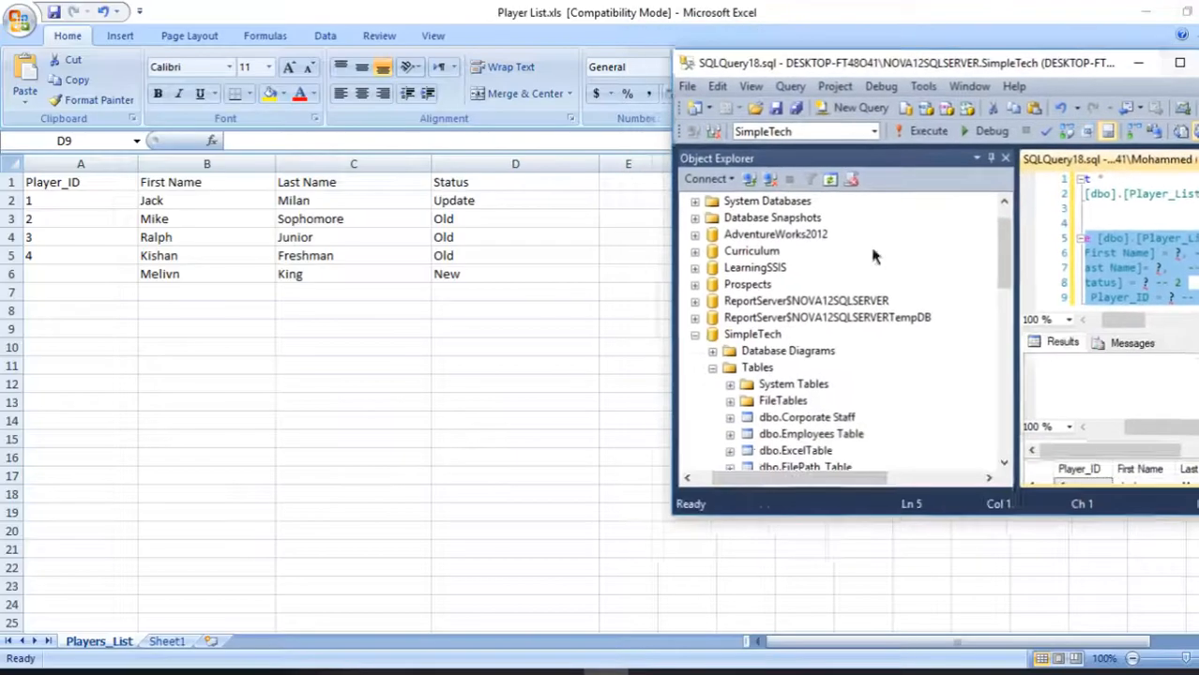
drag(1080, 72, 624, 46)
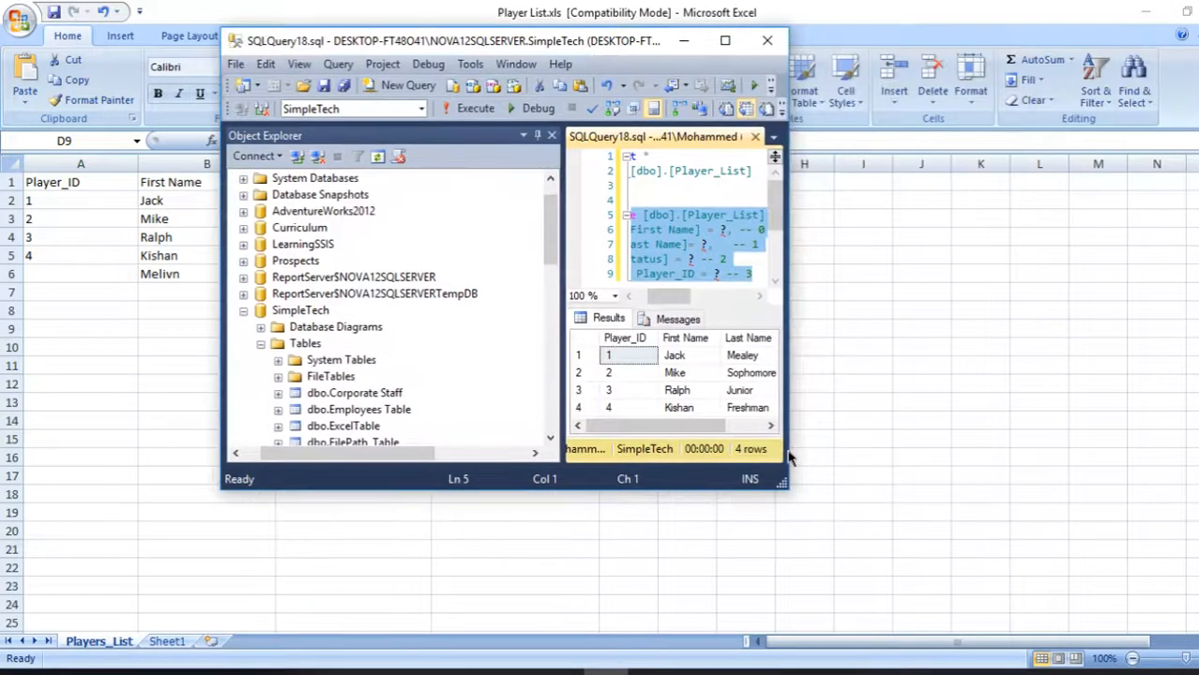
drag(788, 490, 989, 569)
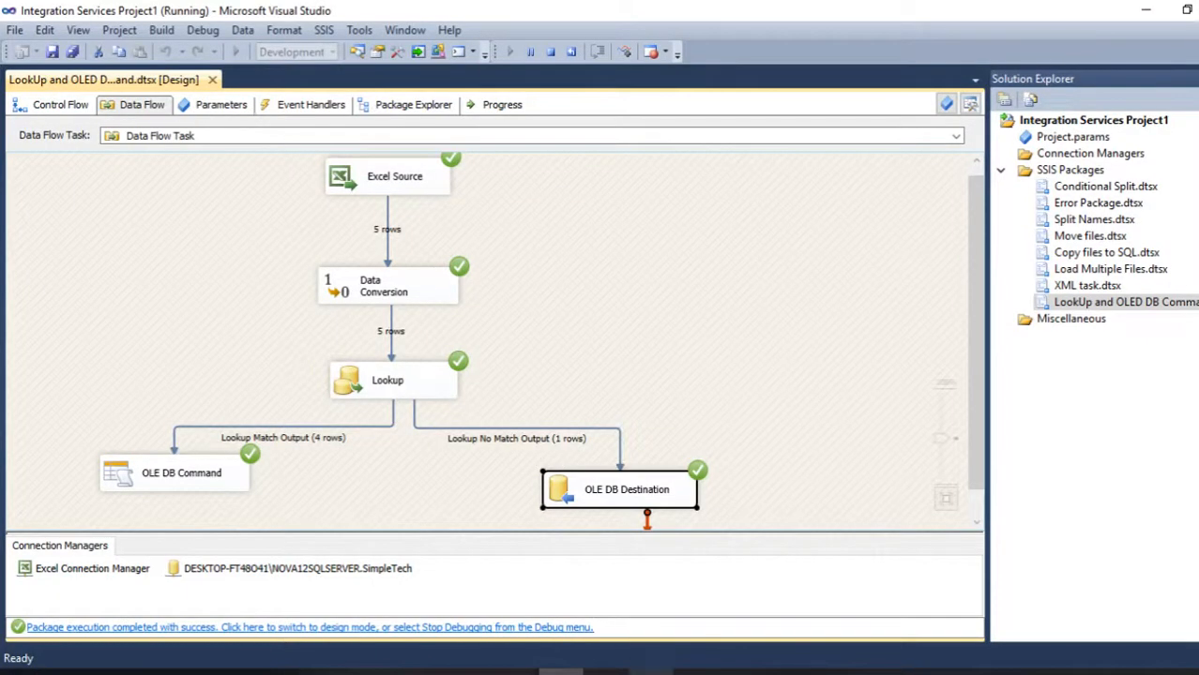
- Switch to Management Studio, delete the Update statement from the query window and re-run the Player_List Select query
click(606, 673)
click(923, 42)
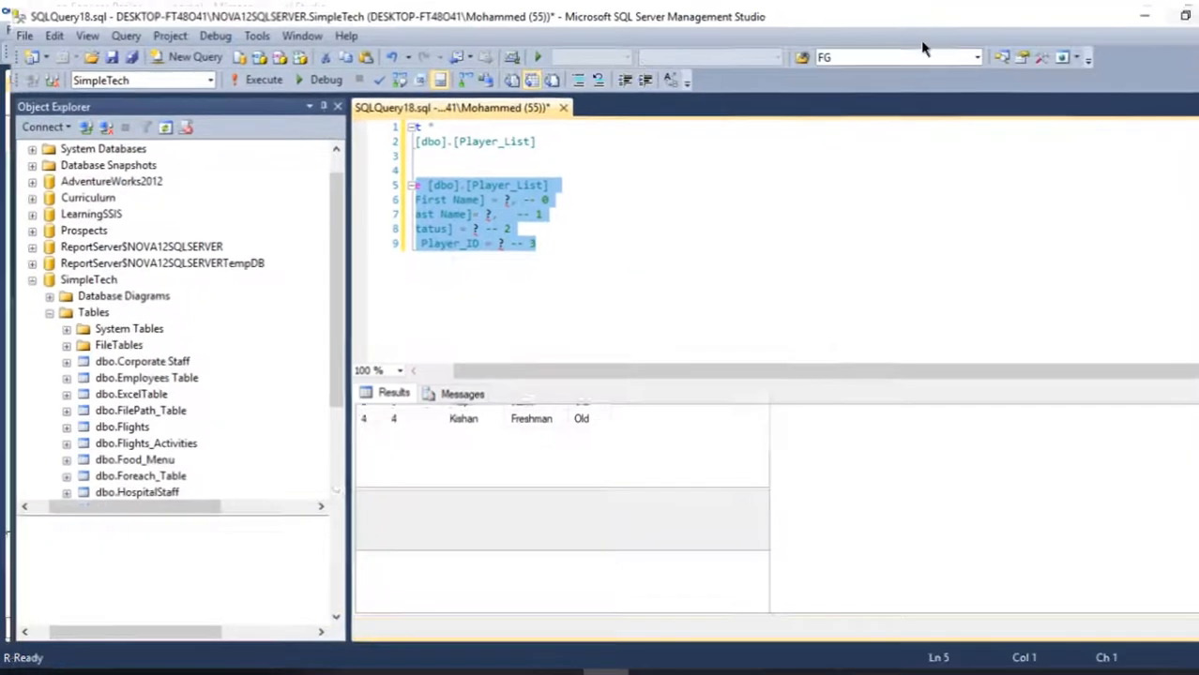
drag(605, 252, 366, 194)
click(364, 194)
drag(652, 259, 362, 188)
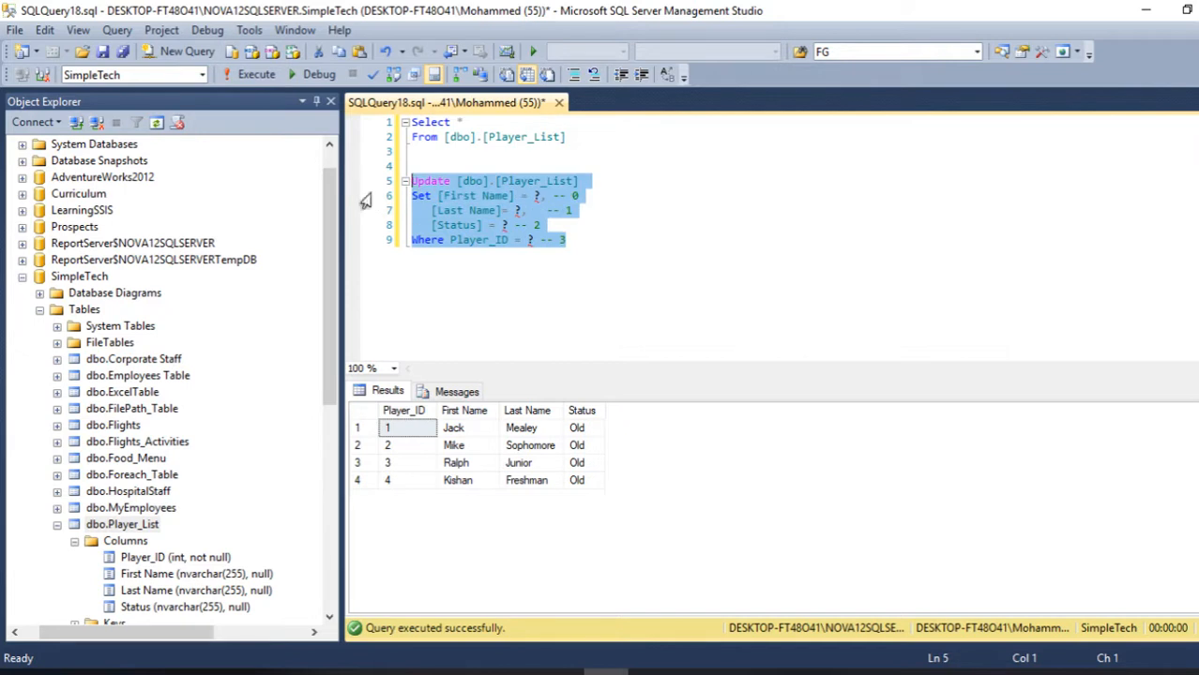
key(Delete)
click(249, 79)
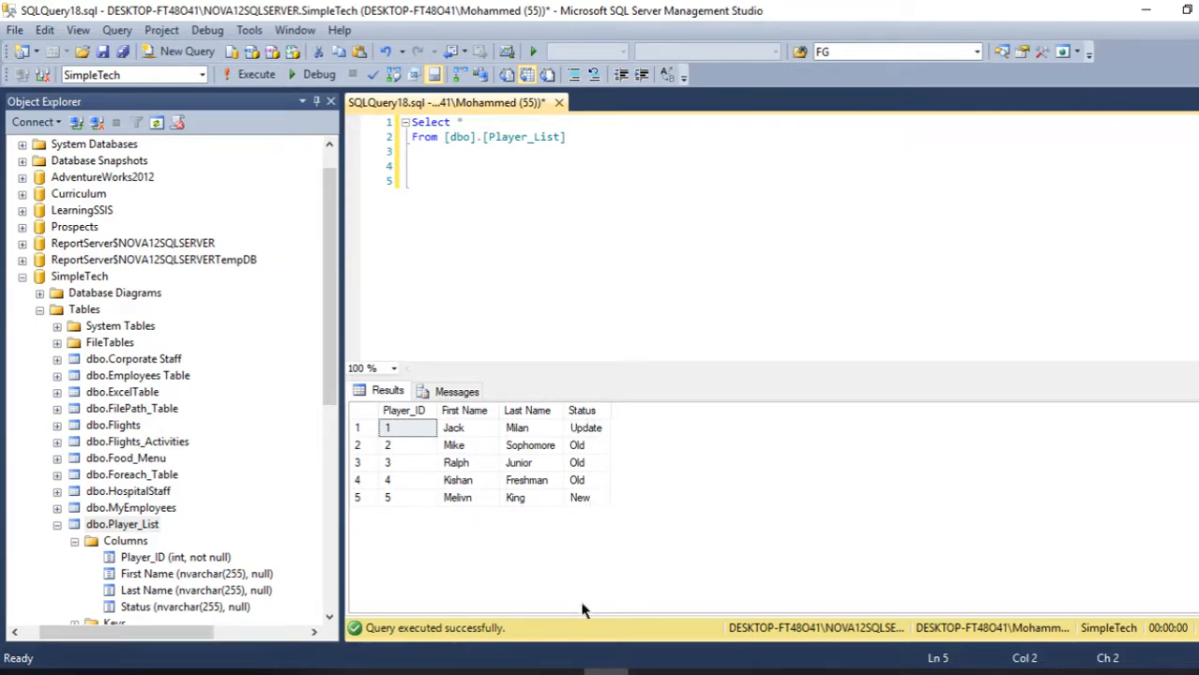
- Return to the SSIS project in Visual Studio and stop debugging the package
mouse_move(605, 668)
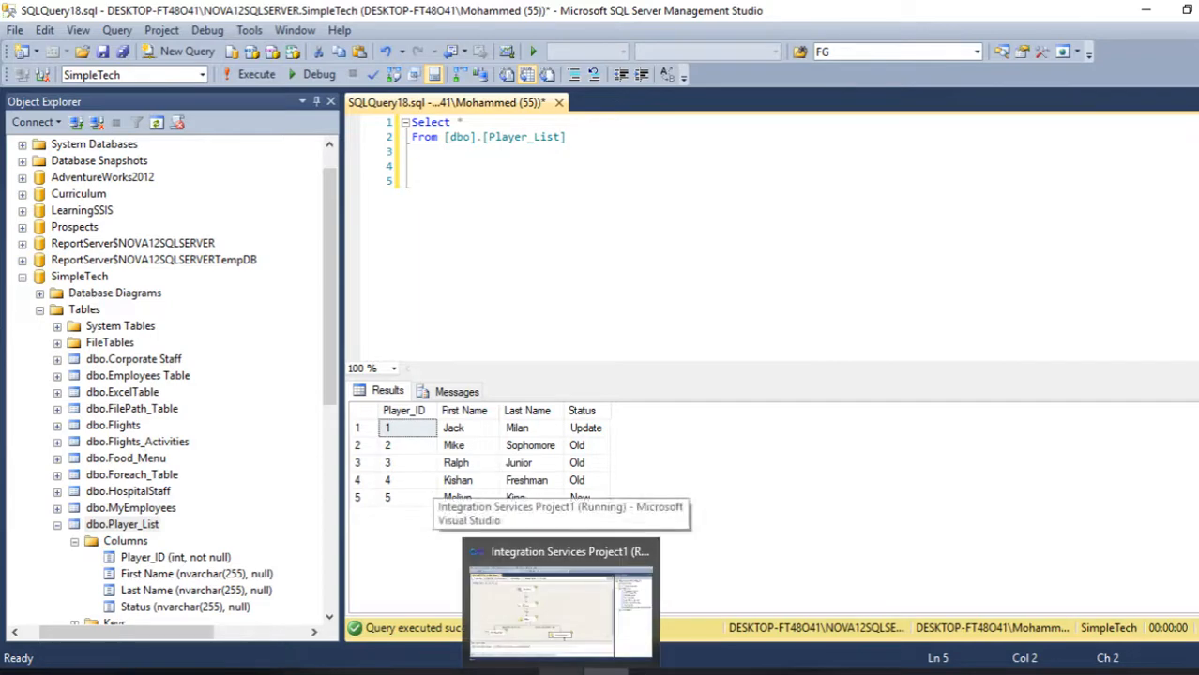
click(561, 638)
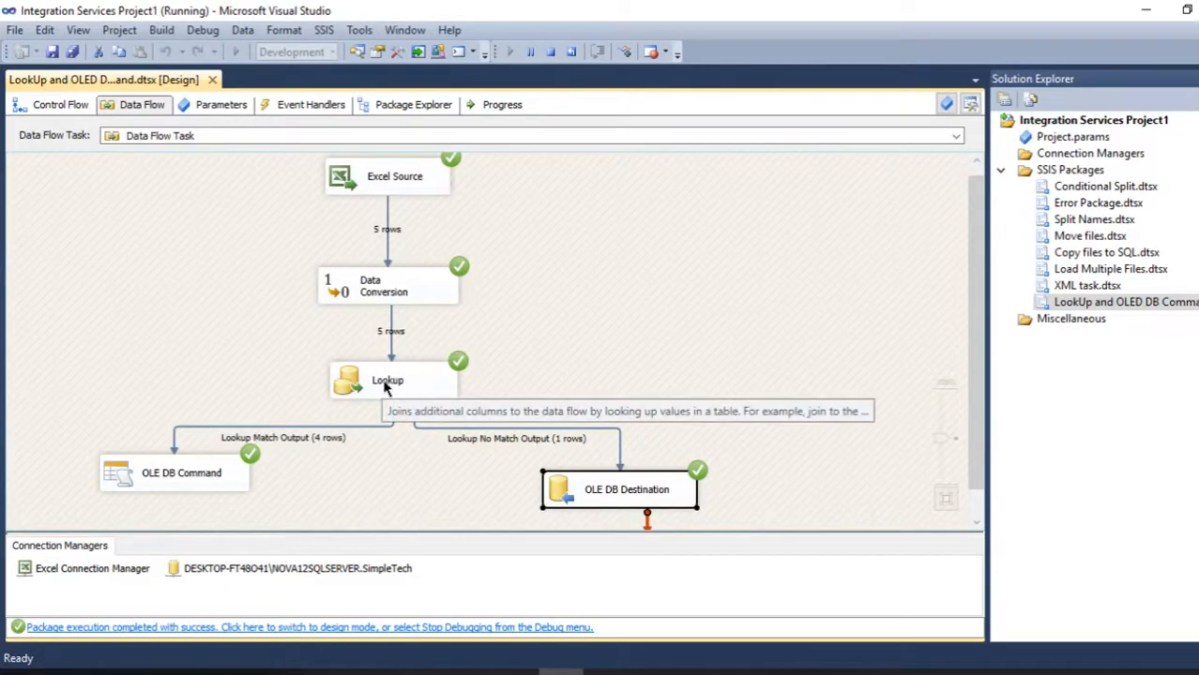
click(551, 51)
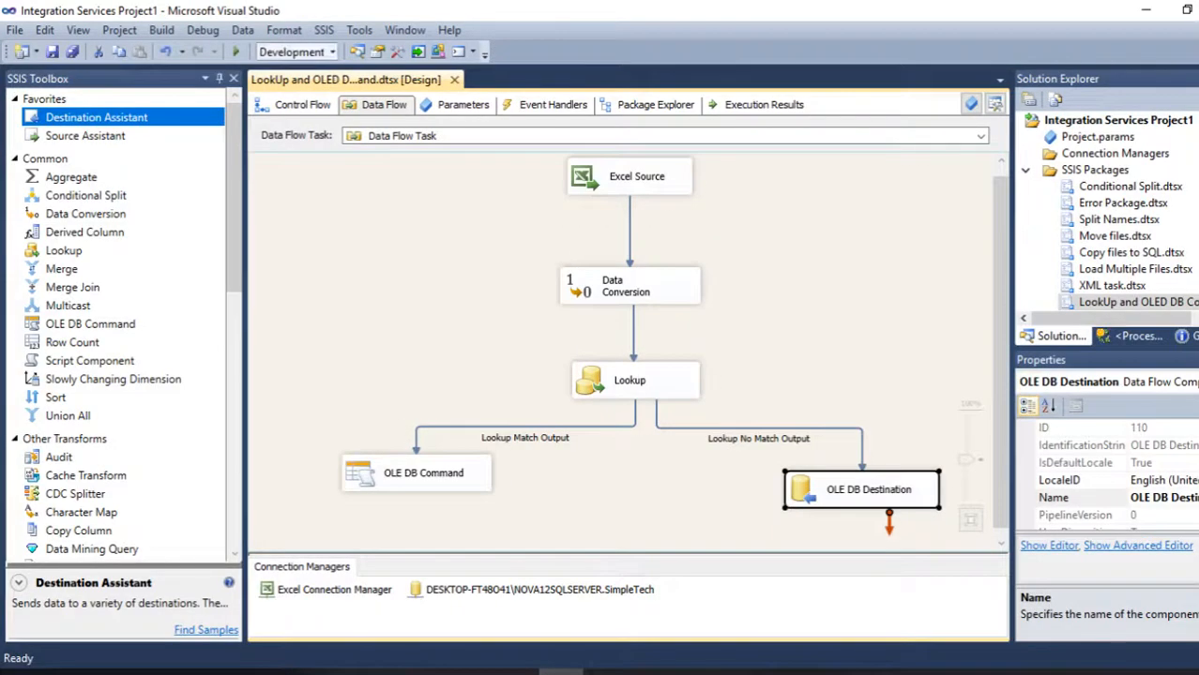